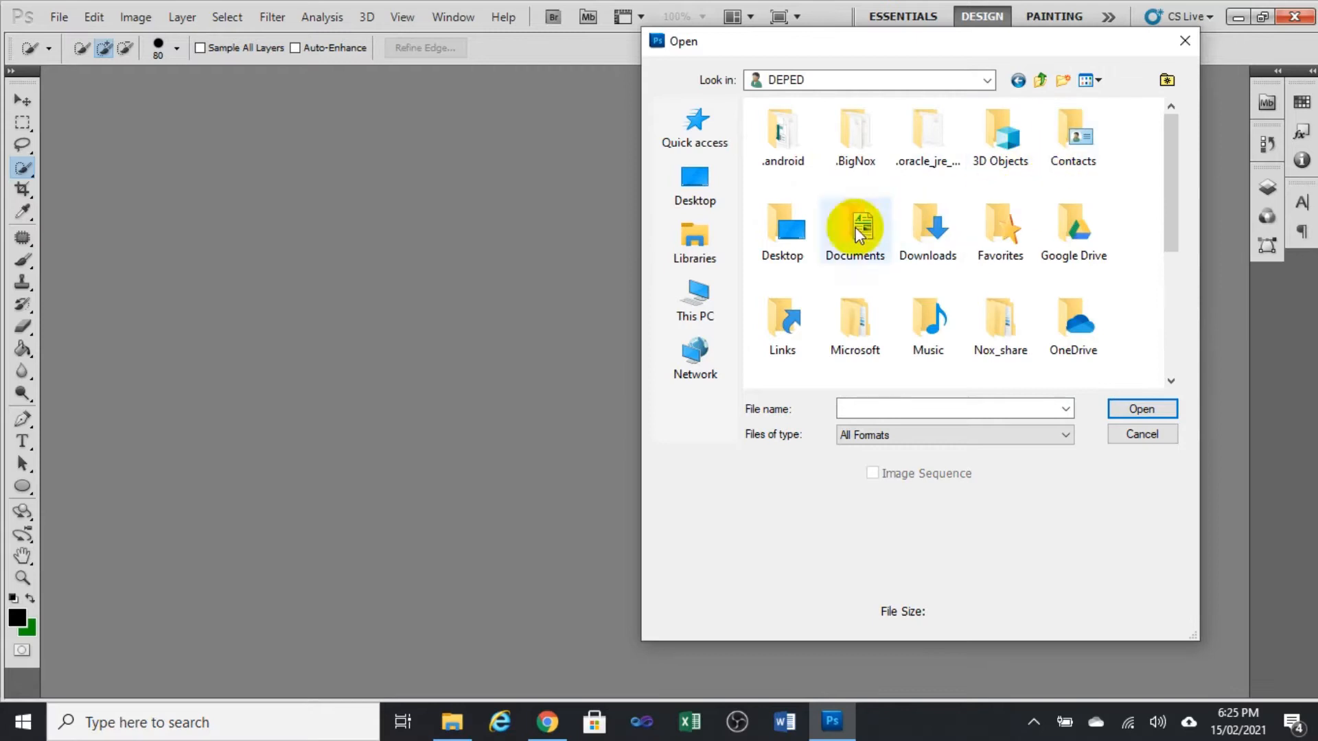
Open 5.jpg from the Desktop folder path STX 2020, PHOTOSHOP, IMAGES, ACT3, browsing with thumbnails, and close the image again
double_click(786, 227)
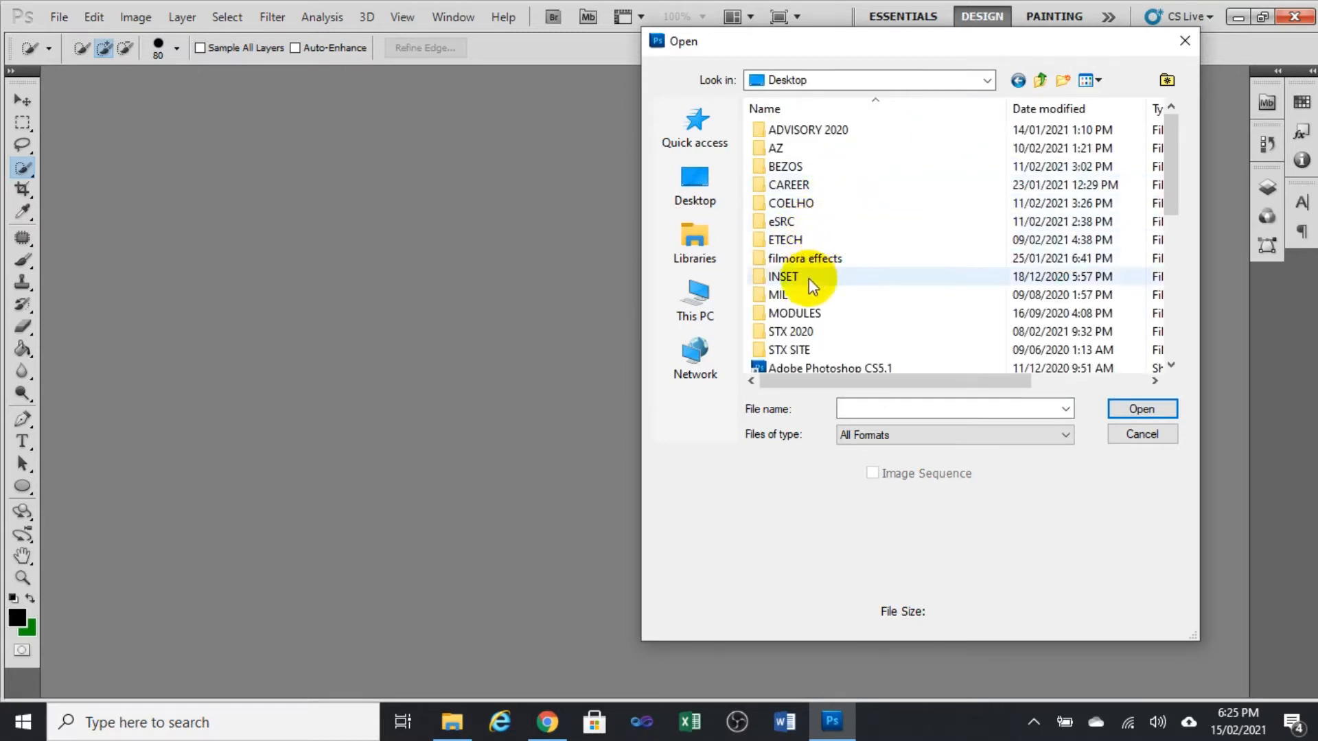
double_click(794, 333)
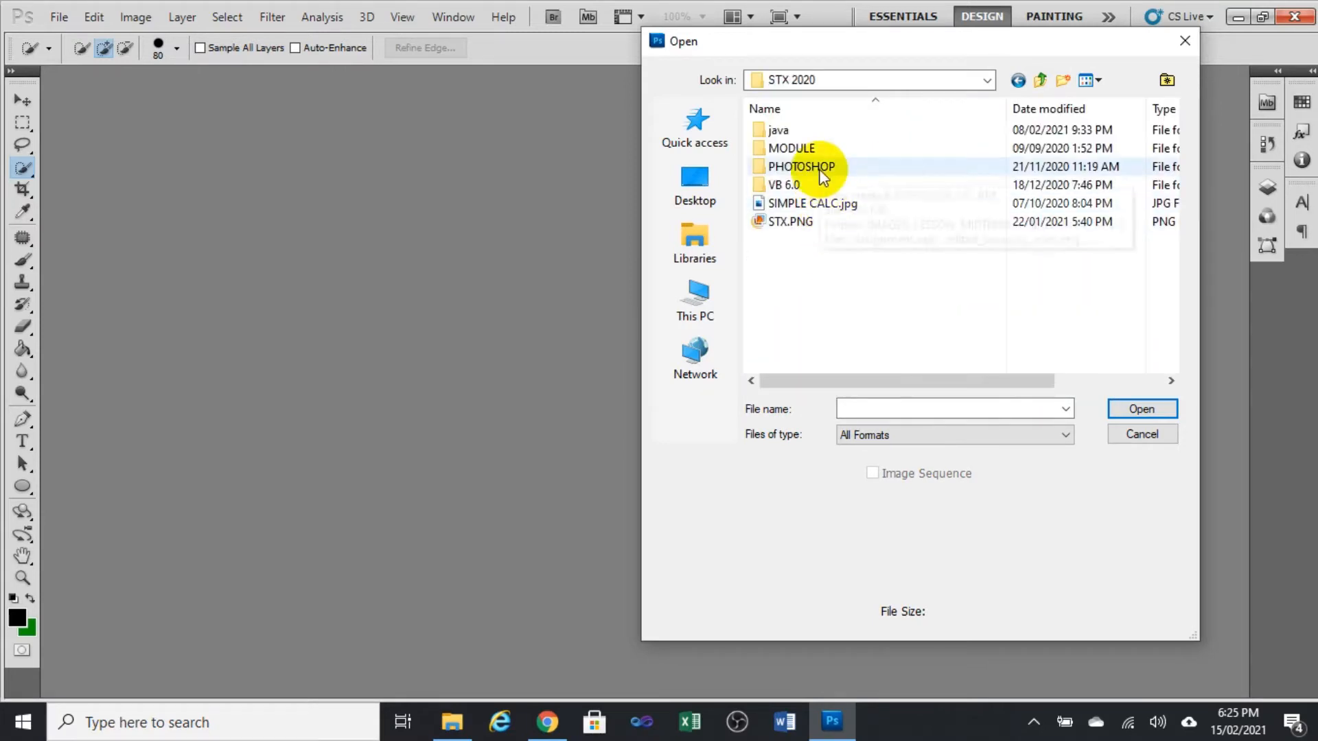
double_click(822, 167)
double_click(820, 133)
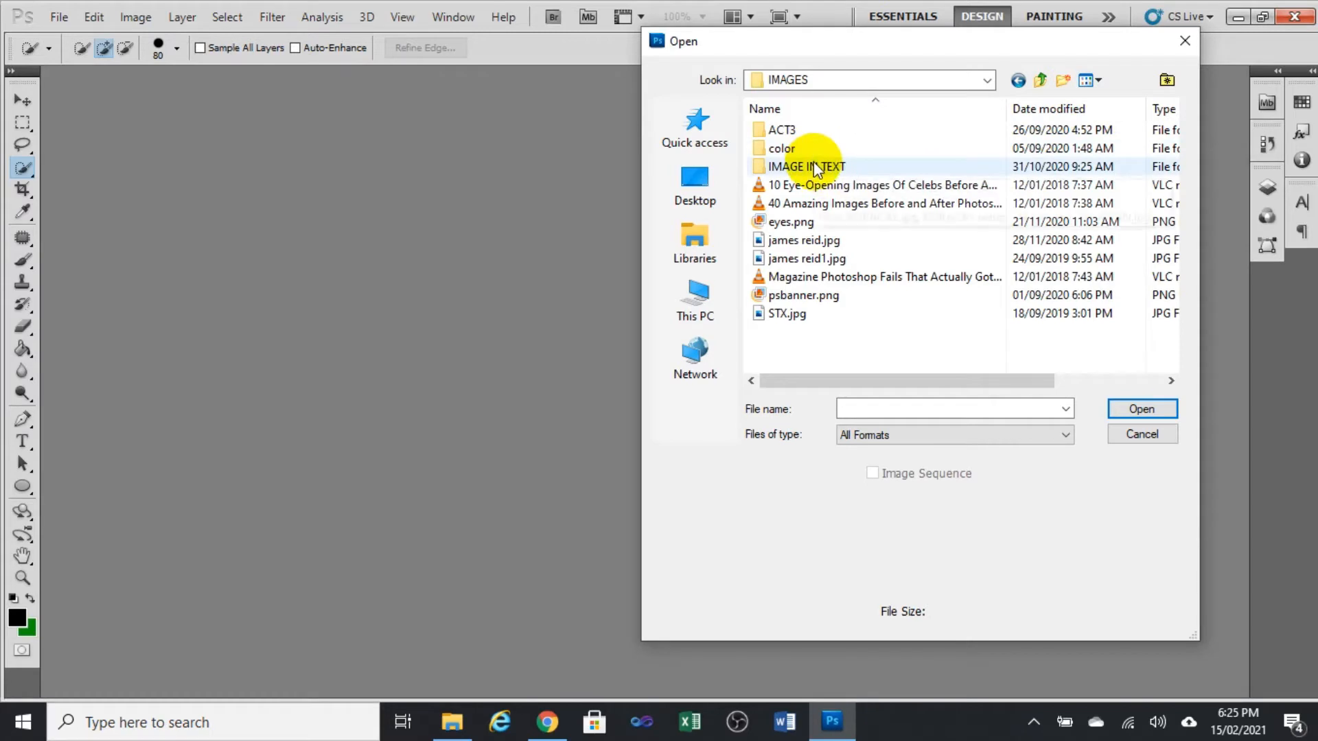
left_click(1042, 83)
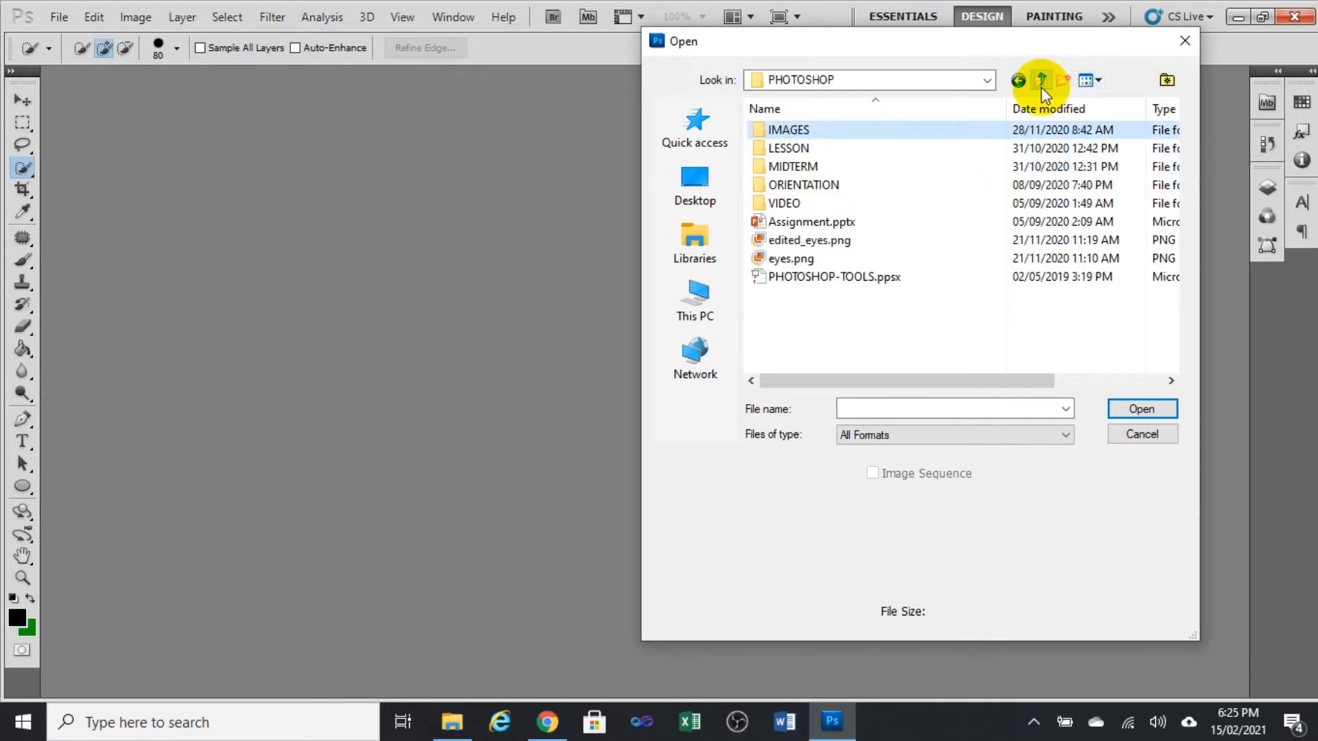
double_click(775, 130)
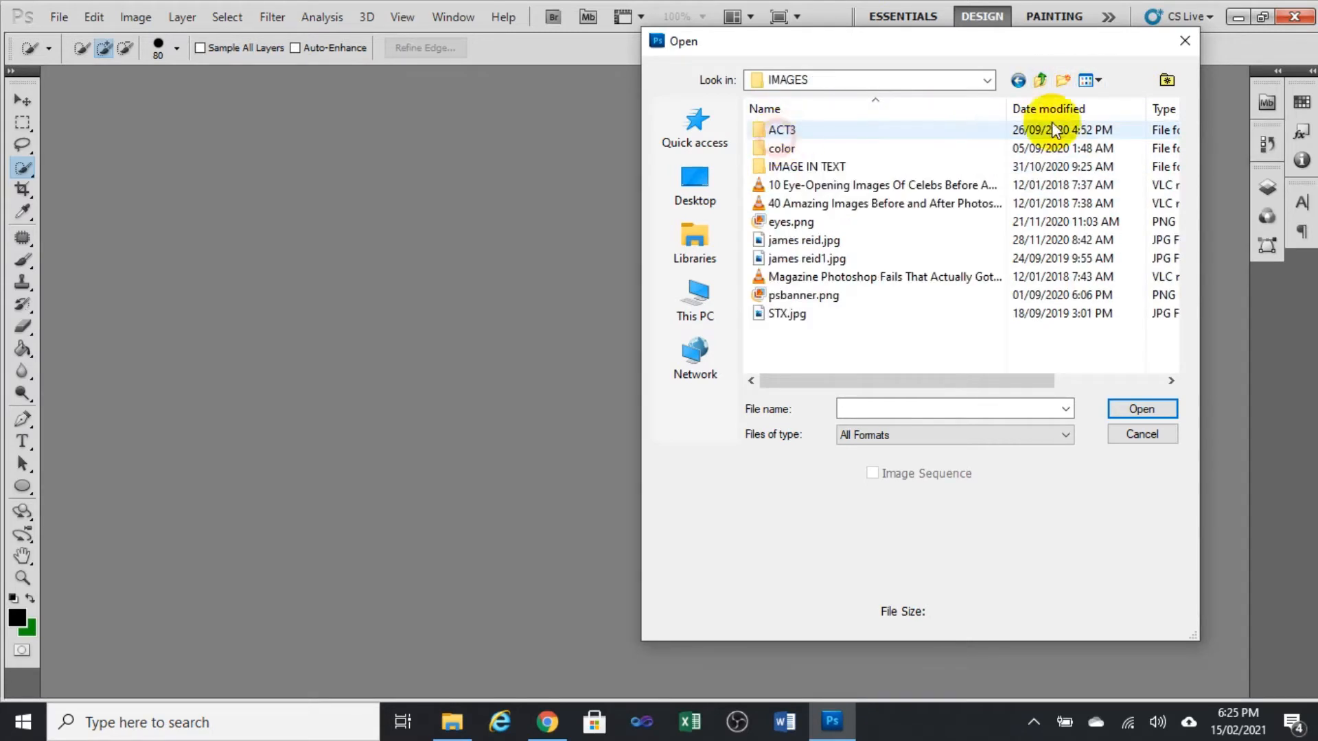
left_click(1088, 81)
left_click(983, 148)
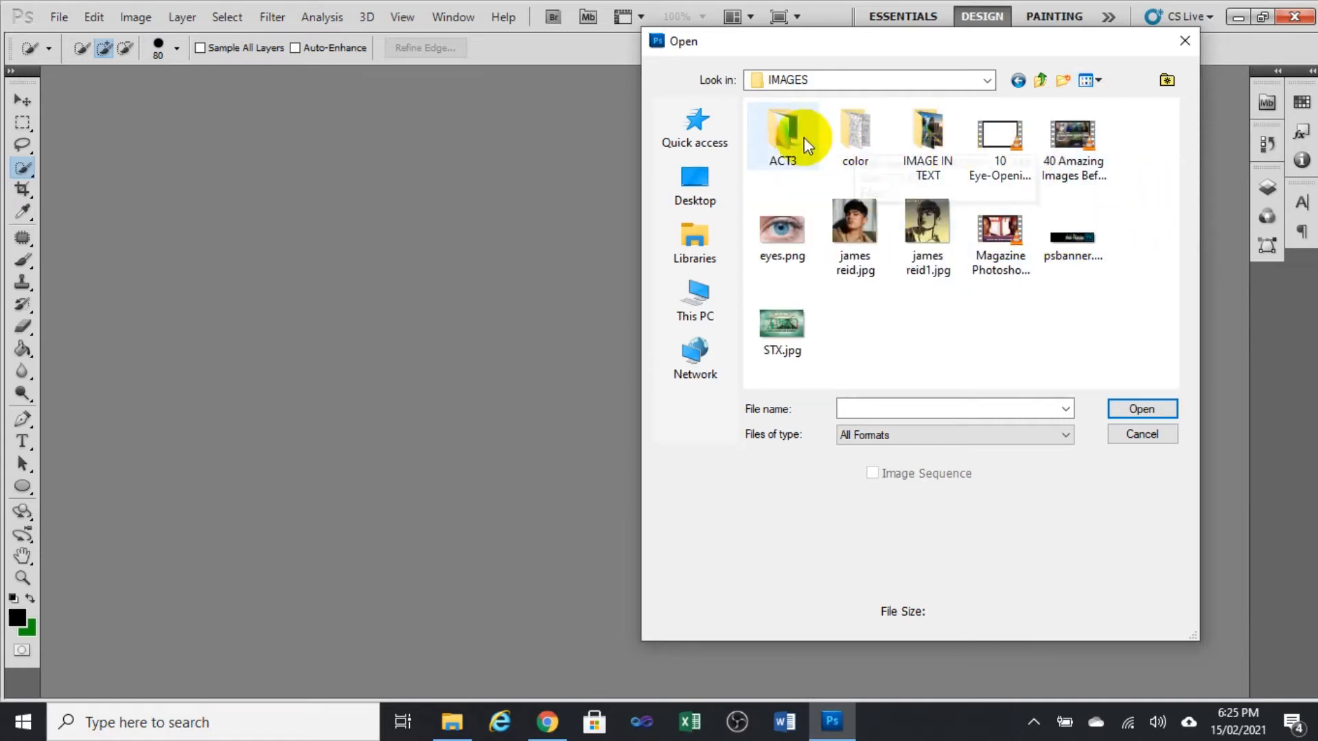
double_click(781, 140)
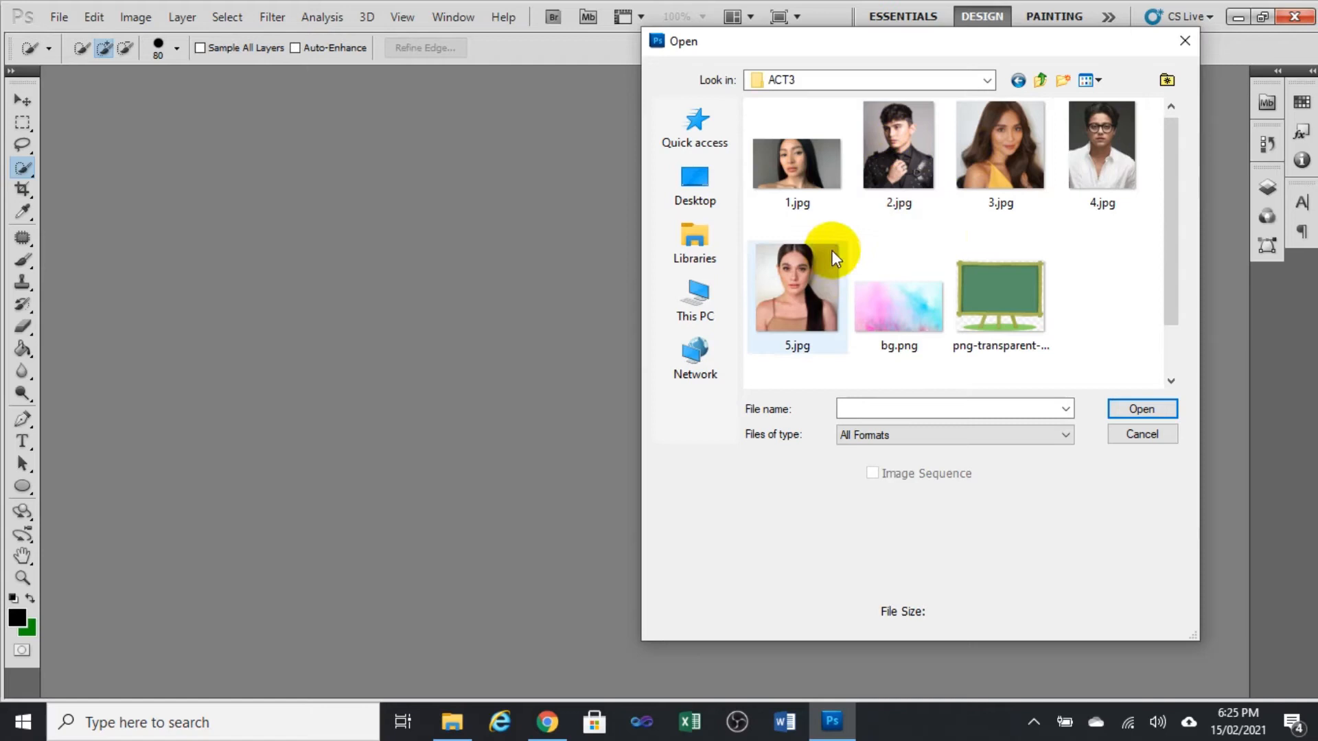
left_click(822, 271)
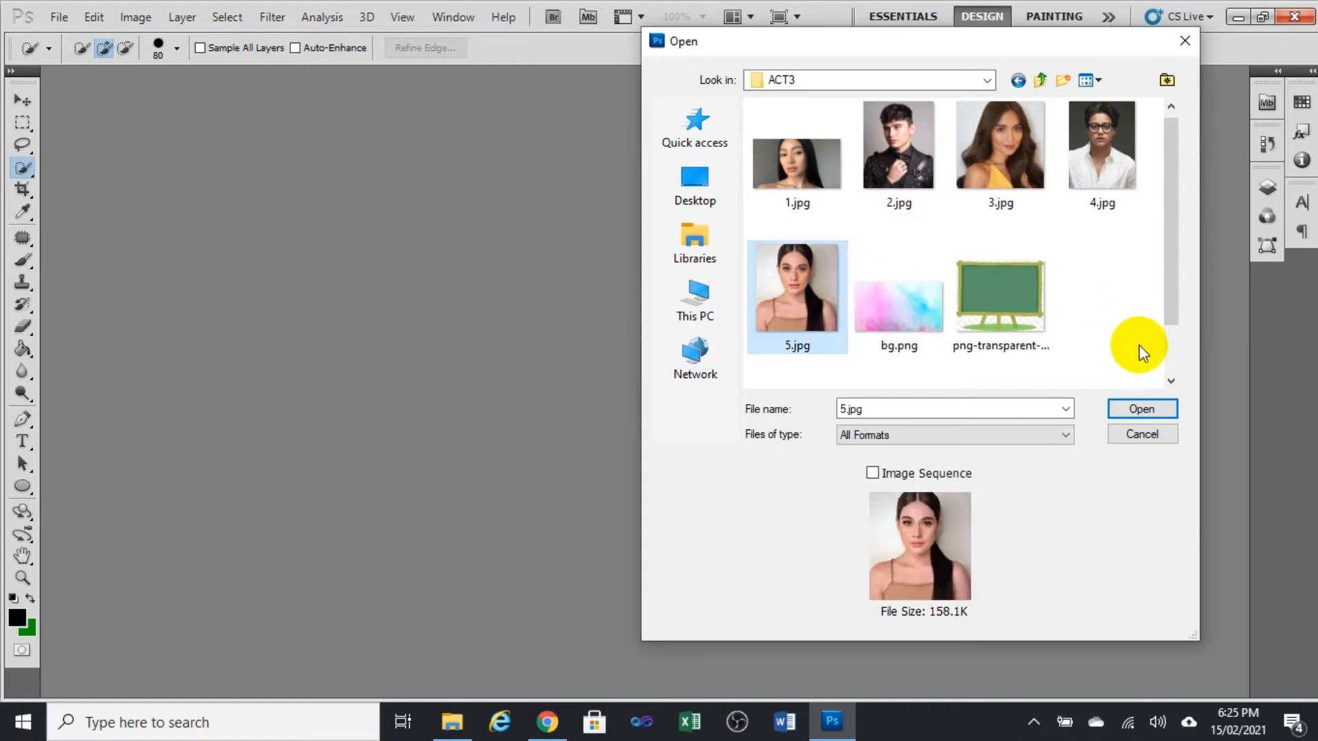
left_click(1135, 406)
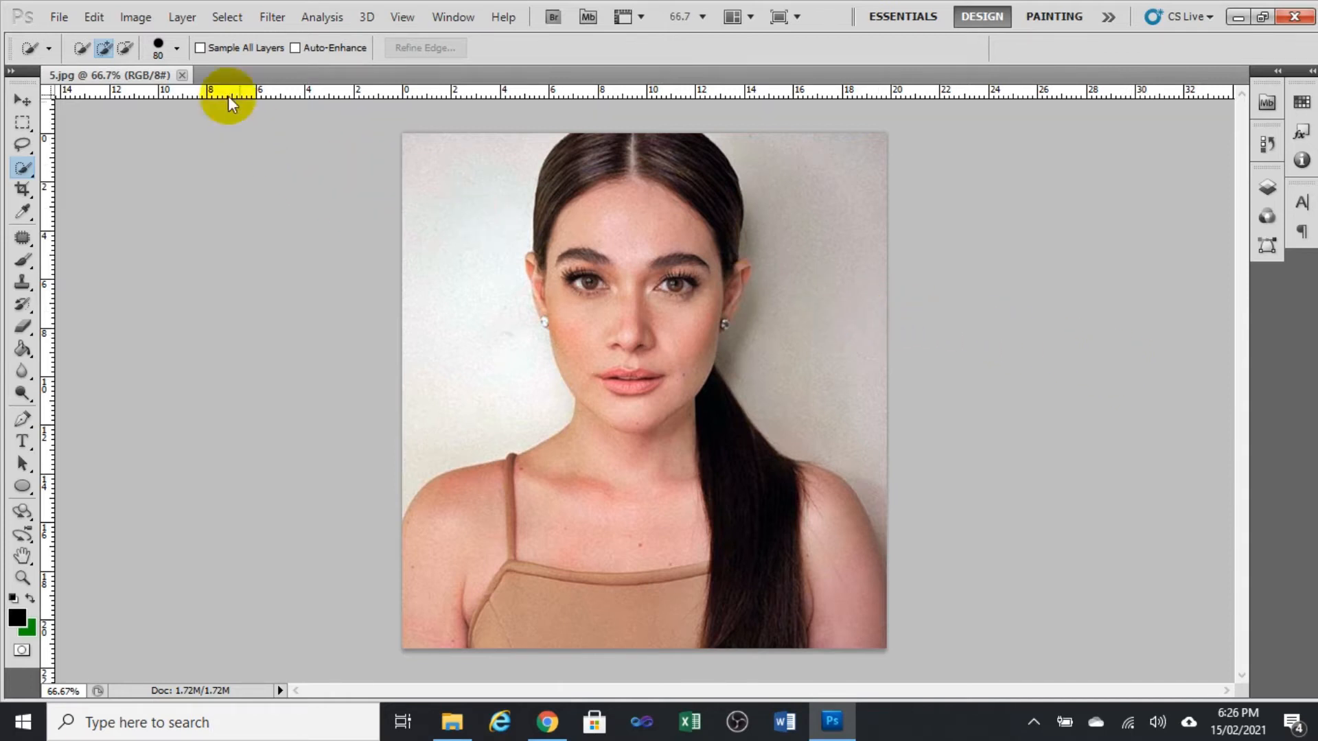
left_click(182, 75)
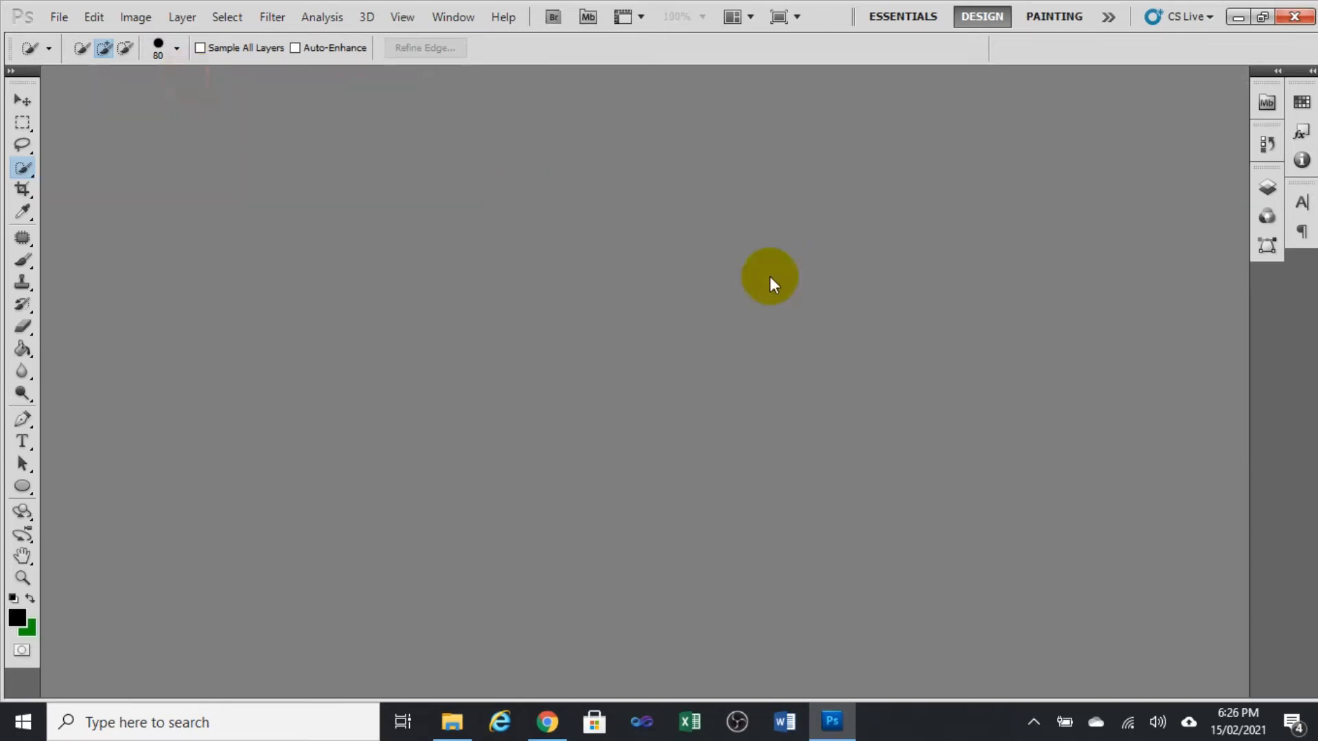
Switch to File Explorer and bring 5.jpg from the ACT3 folder into Photoshop as its own document
left_click(451, 722)
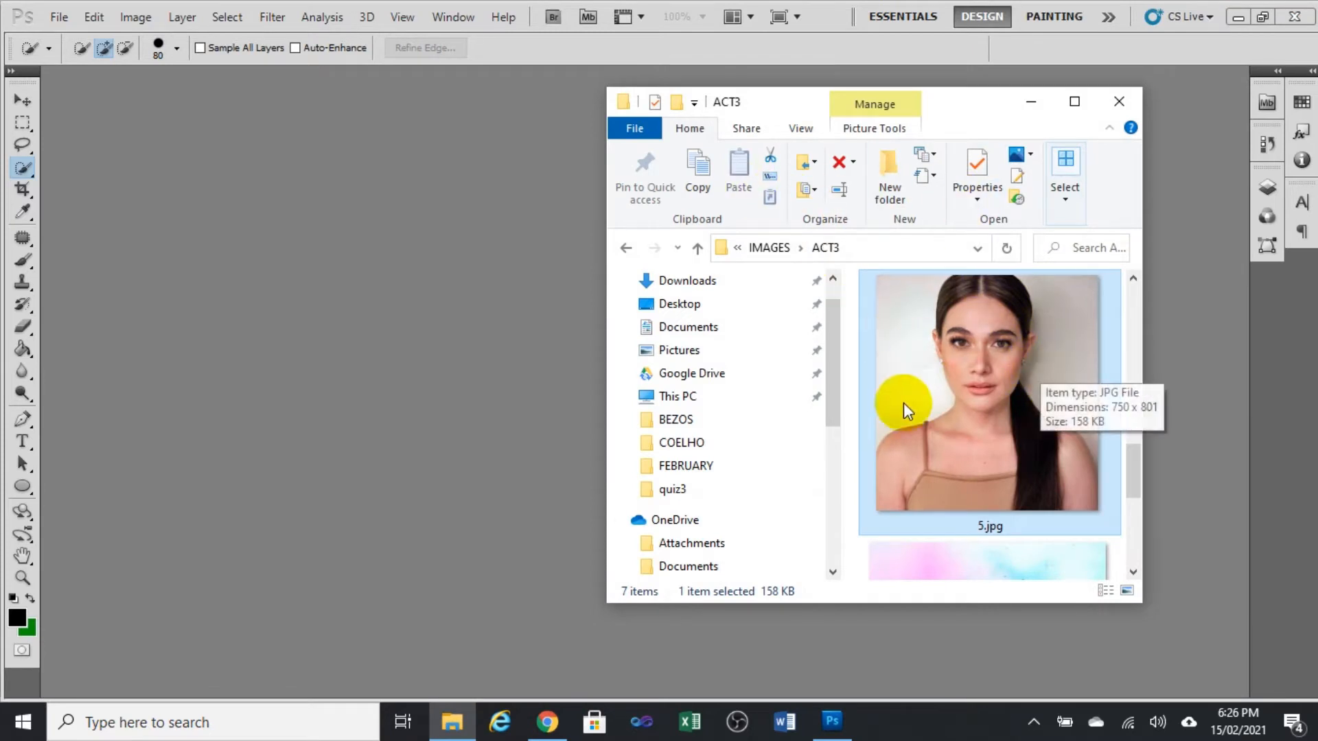
left_click_drag(1025, 378, 295, 246)
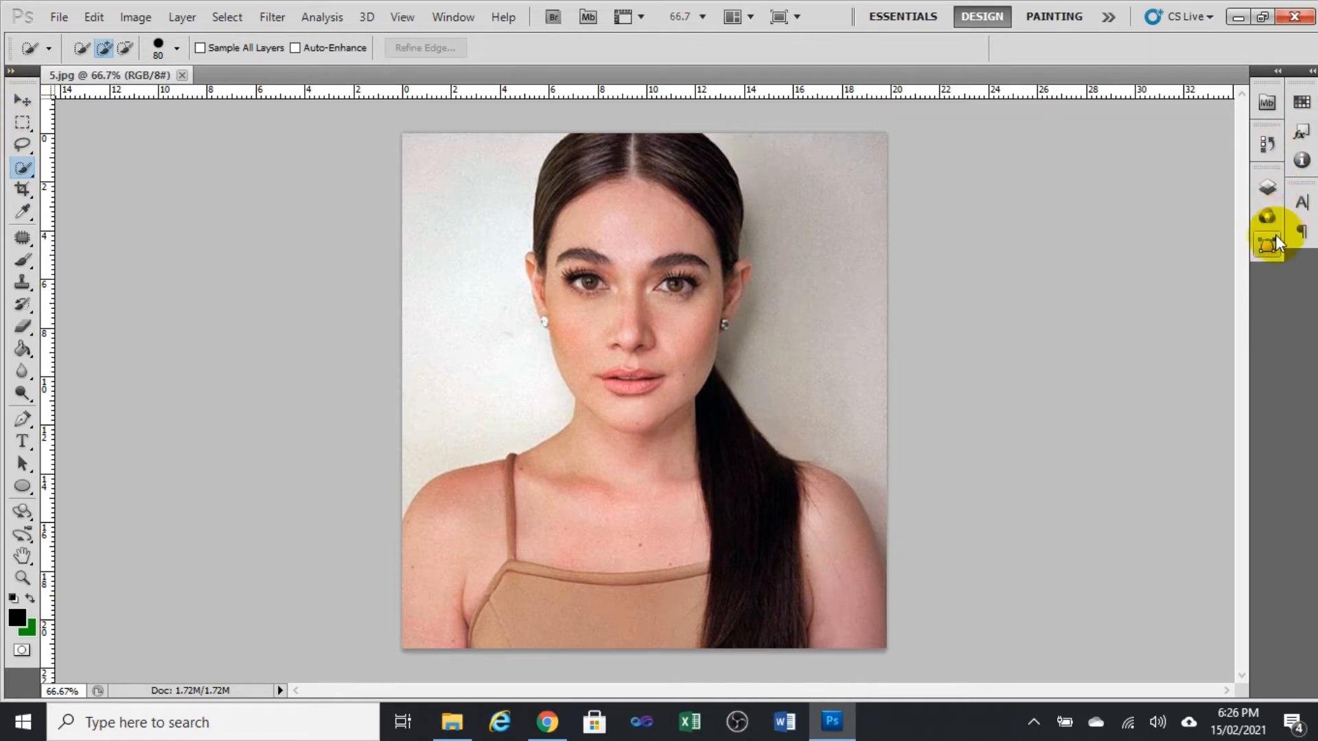
Duplicate the Background layer, hide the original, and check the copy by toggling its visibility off and back on
left_click(1269, 187)
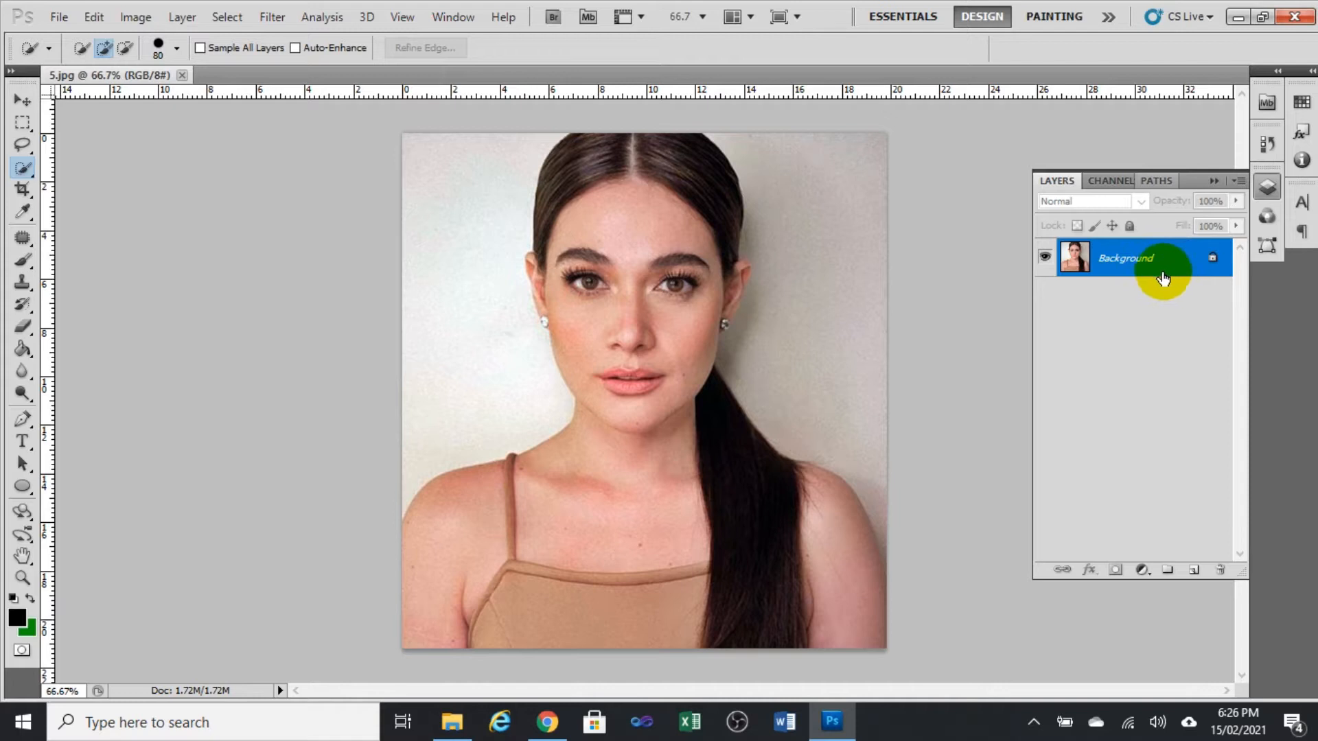
left_click_drag(1165, 272, 1195, 569)
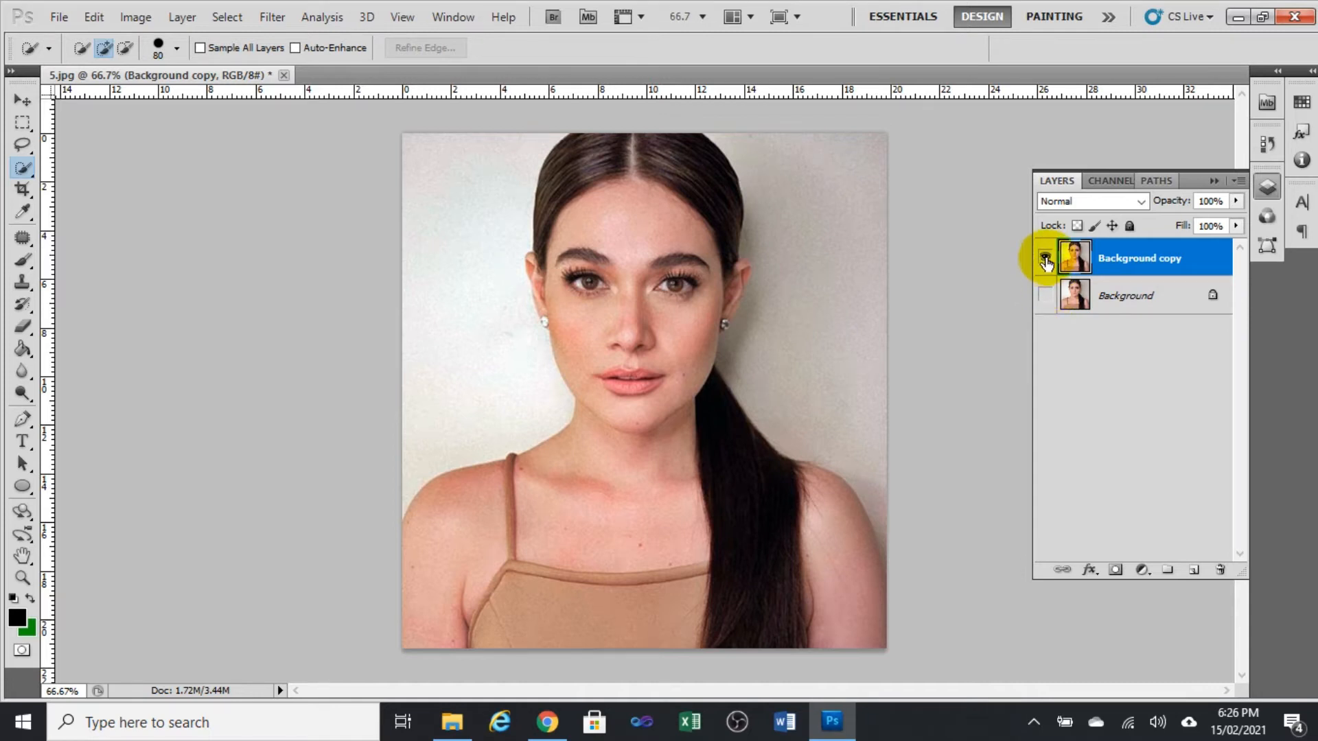
left_click(1044, 259)
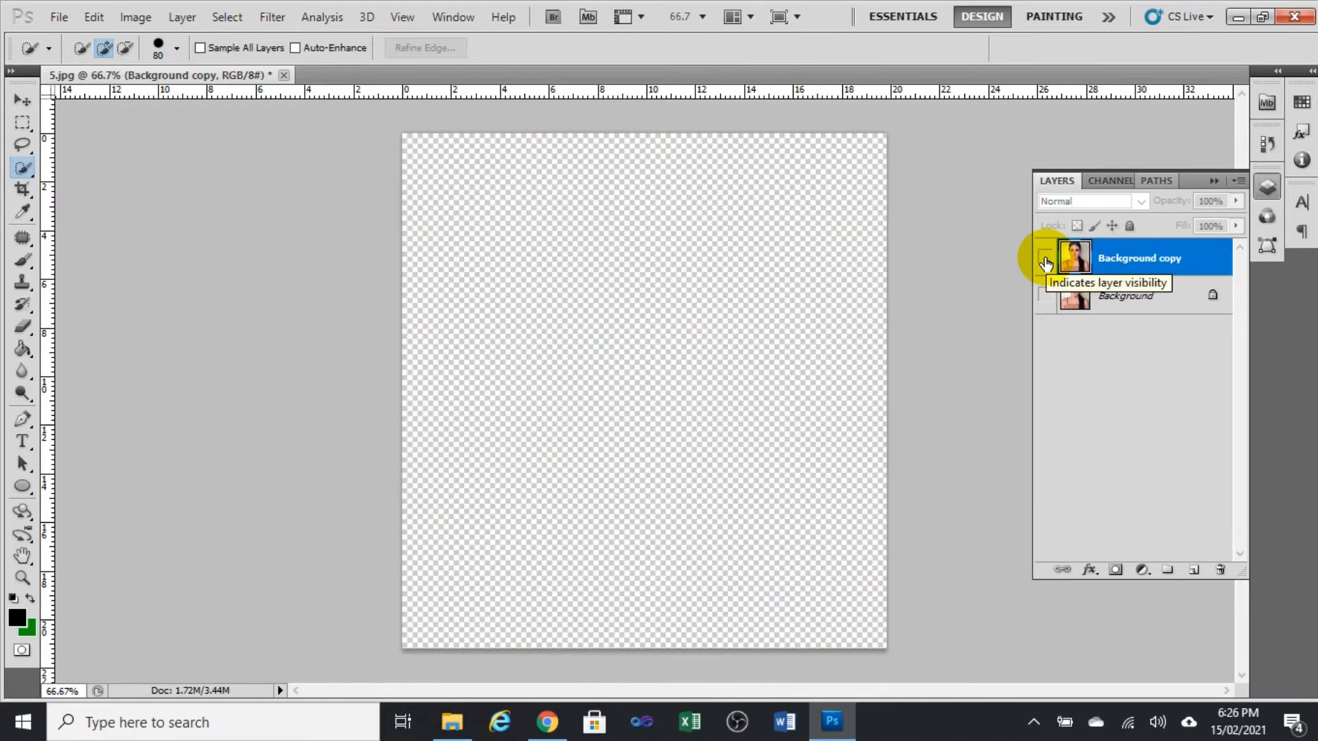
left_click(1045, 258)
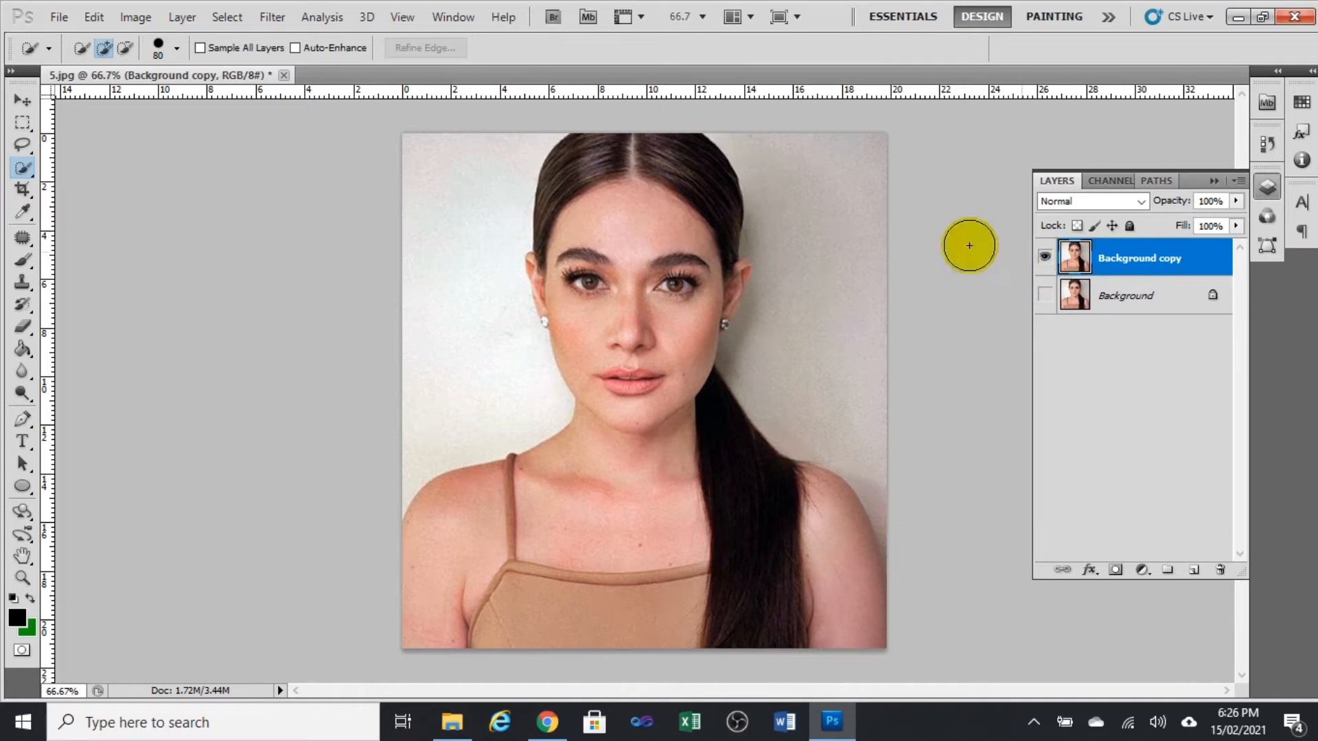
left_click(25, 169)
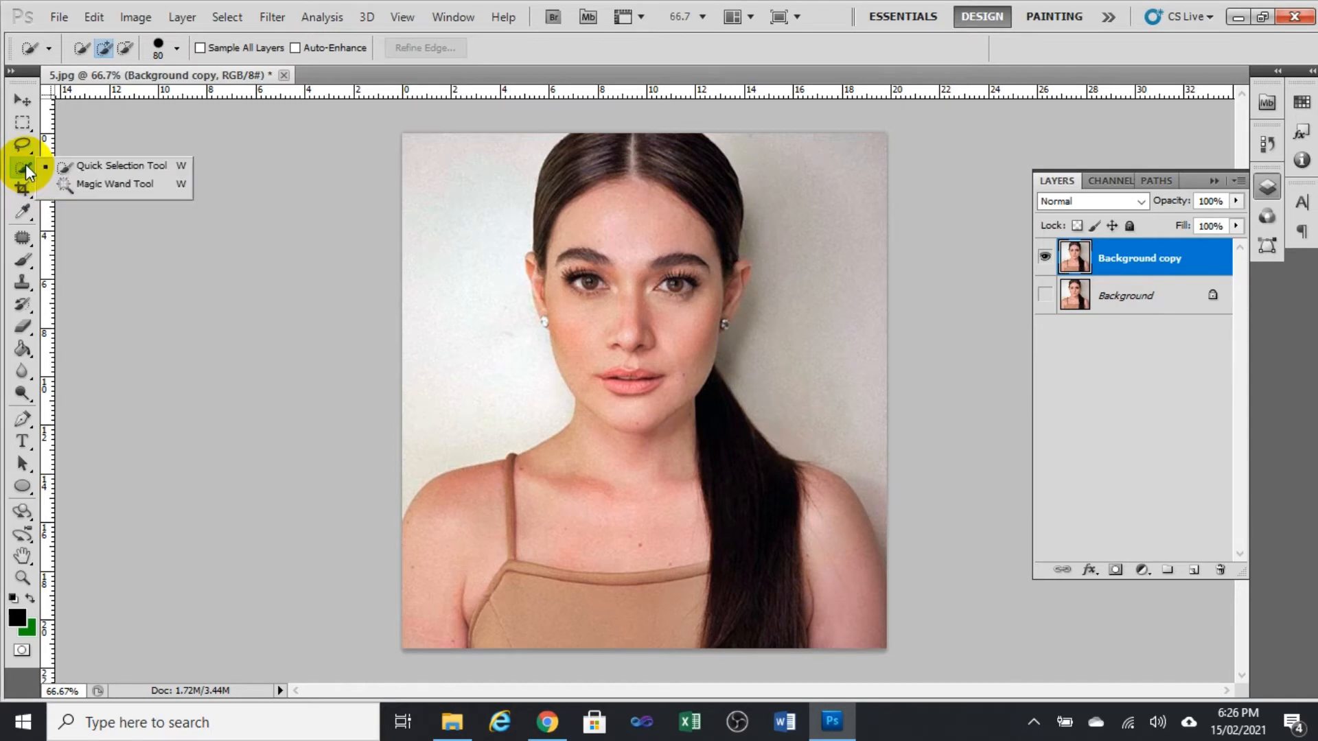
left_click(65, 184)
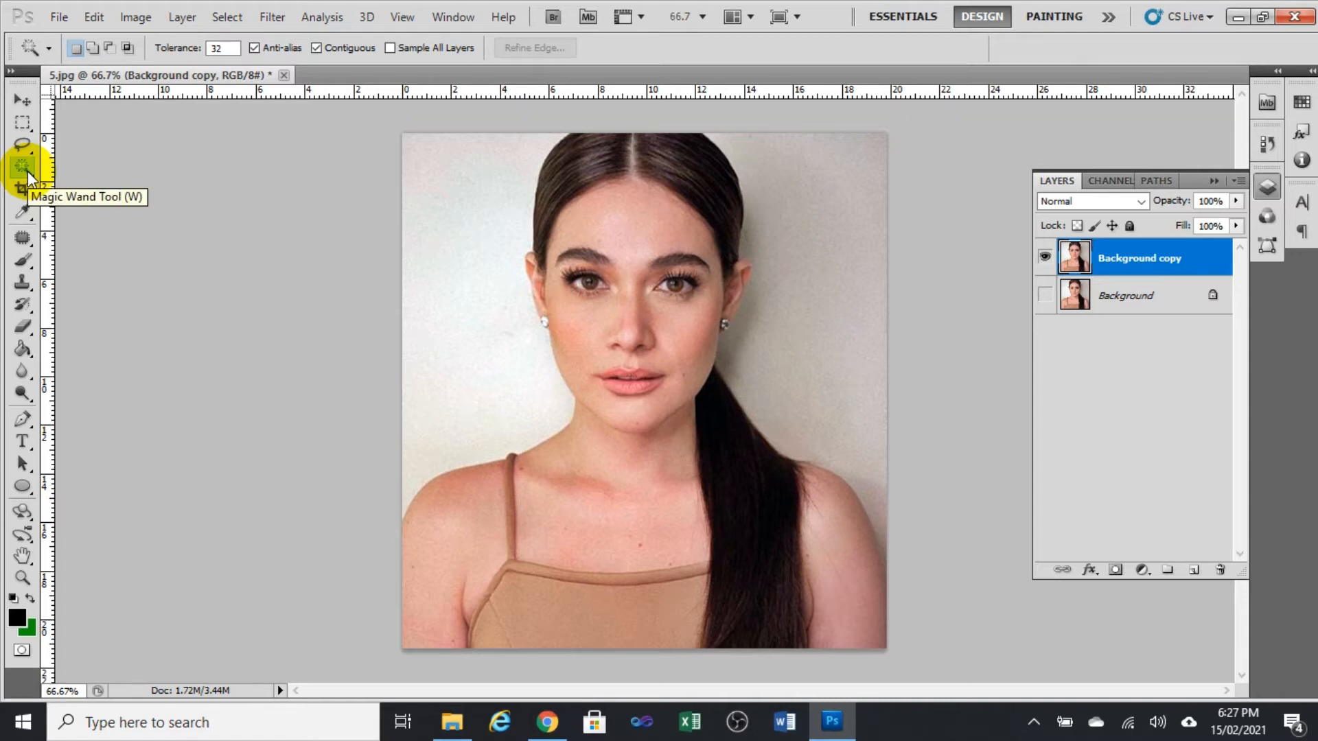
left_click(27, 177)
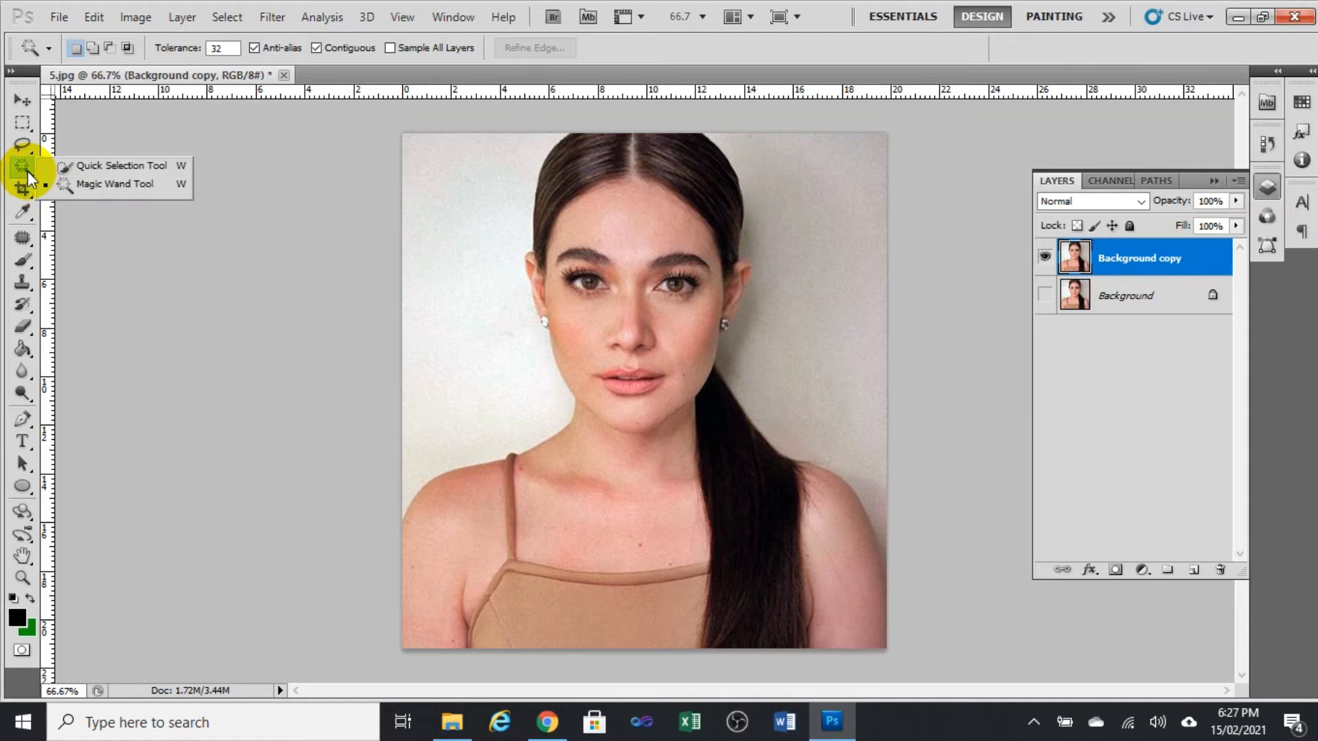
left_click(85, 168)
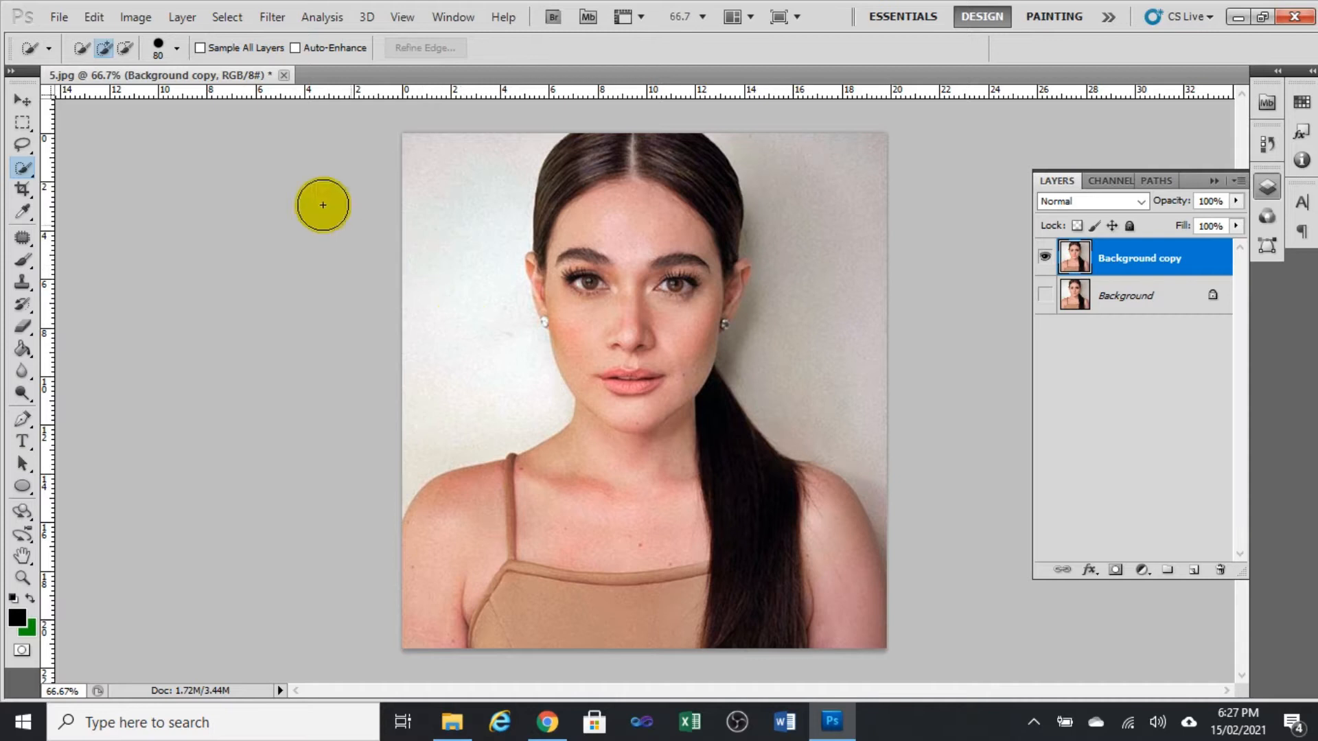
Set the Quick Selection brush size to 243 px
left_click(177, 50)
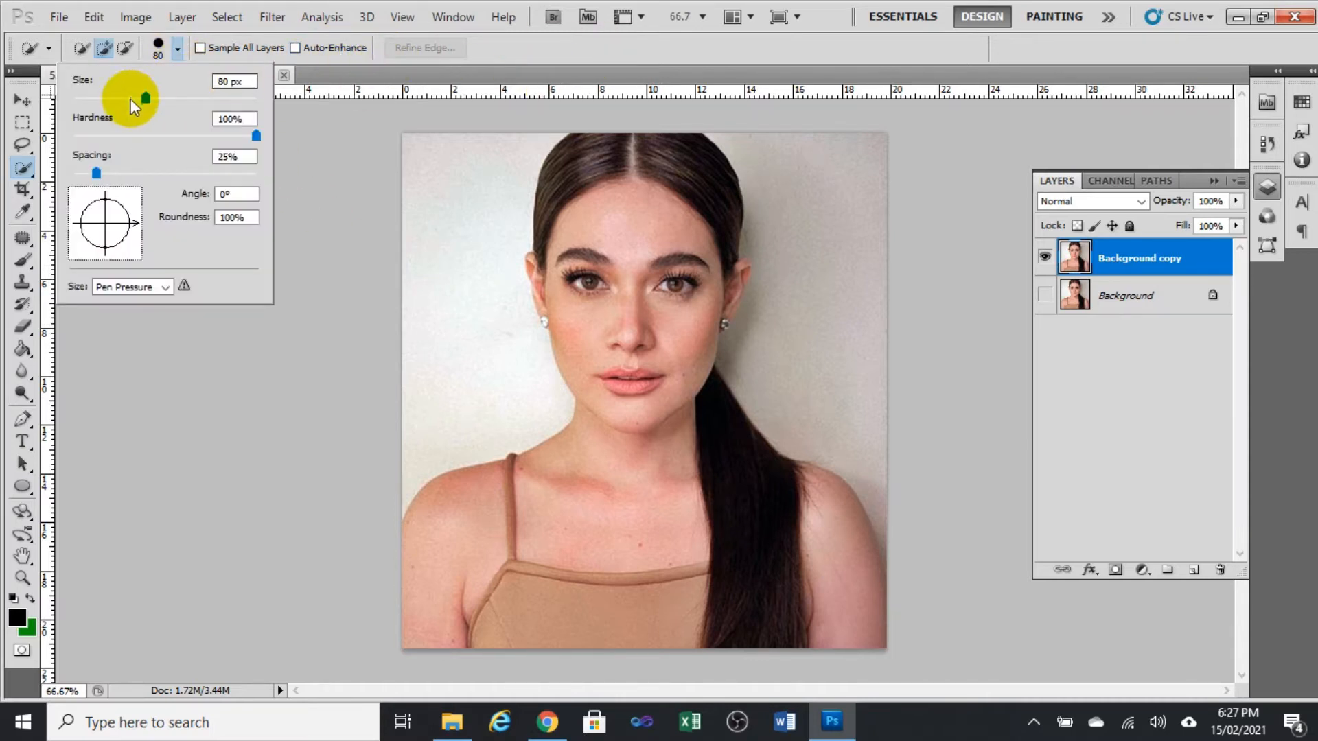
left_click_drag(146, 99, 213, 99)
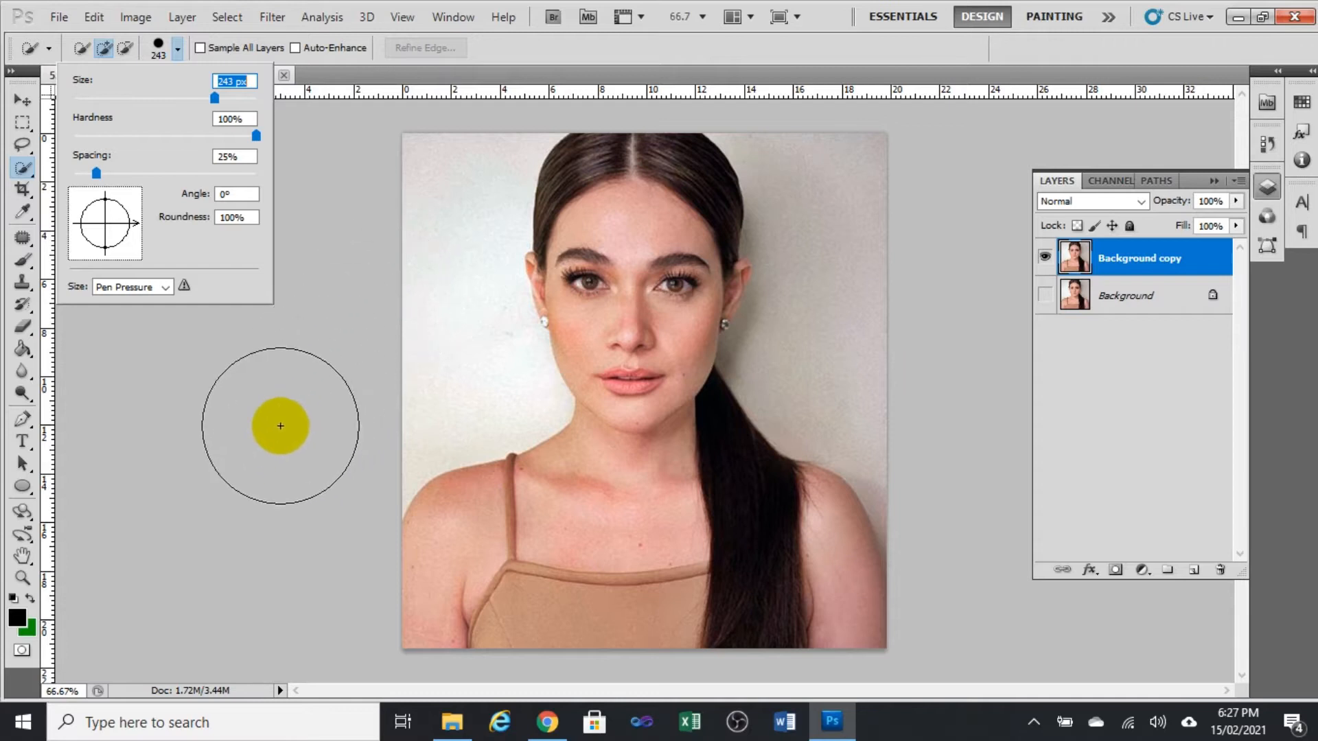
left_click(242, 428)
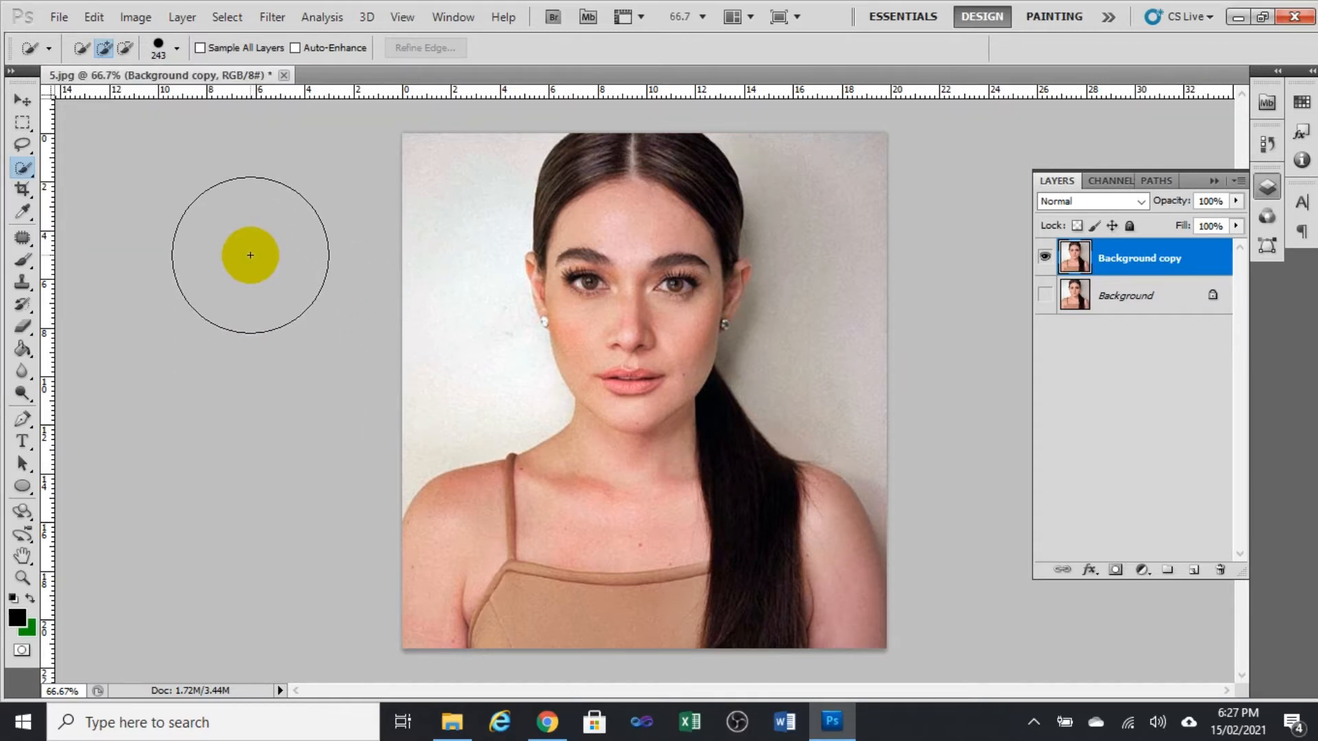
Shrink the Quick Selection brush to 100 px, enlarge it to 300 px, and settle on 250 px
key("bracketleft")
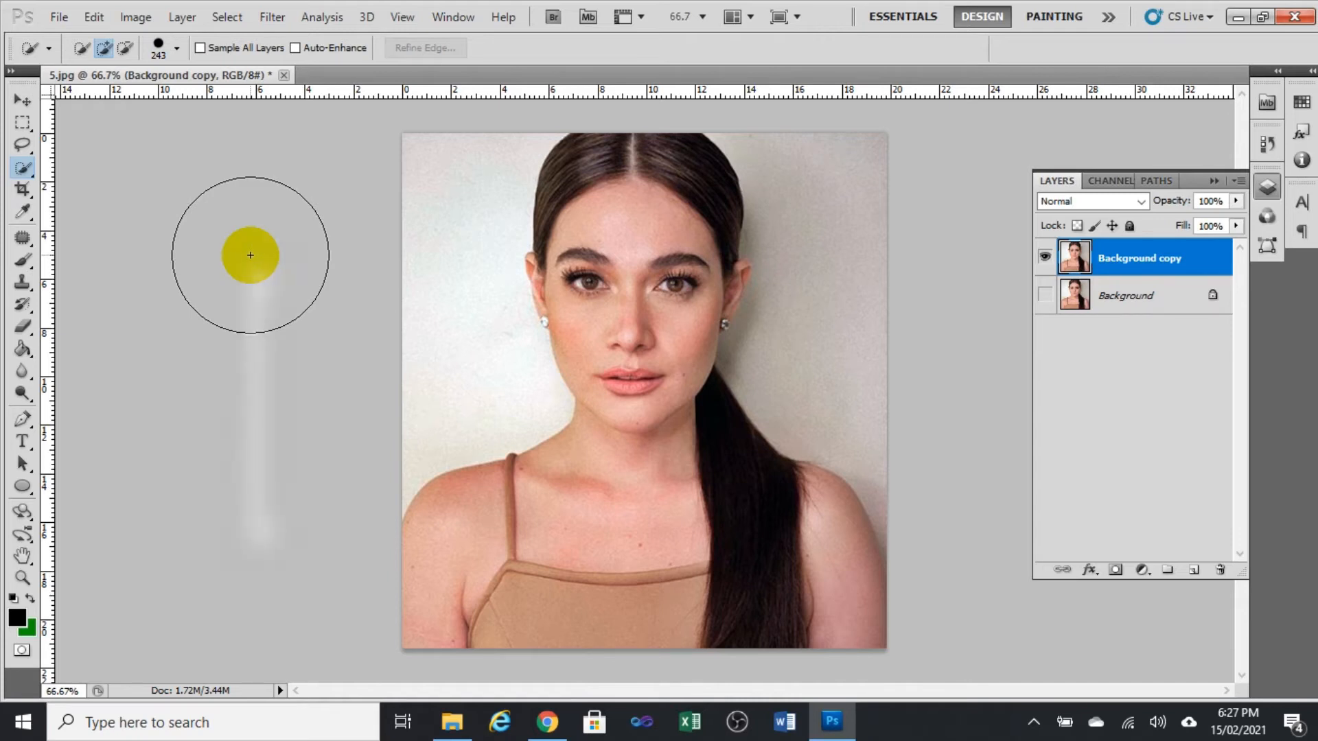
key("bracketright")
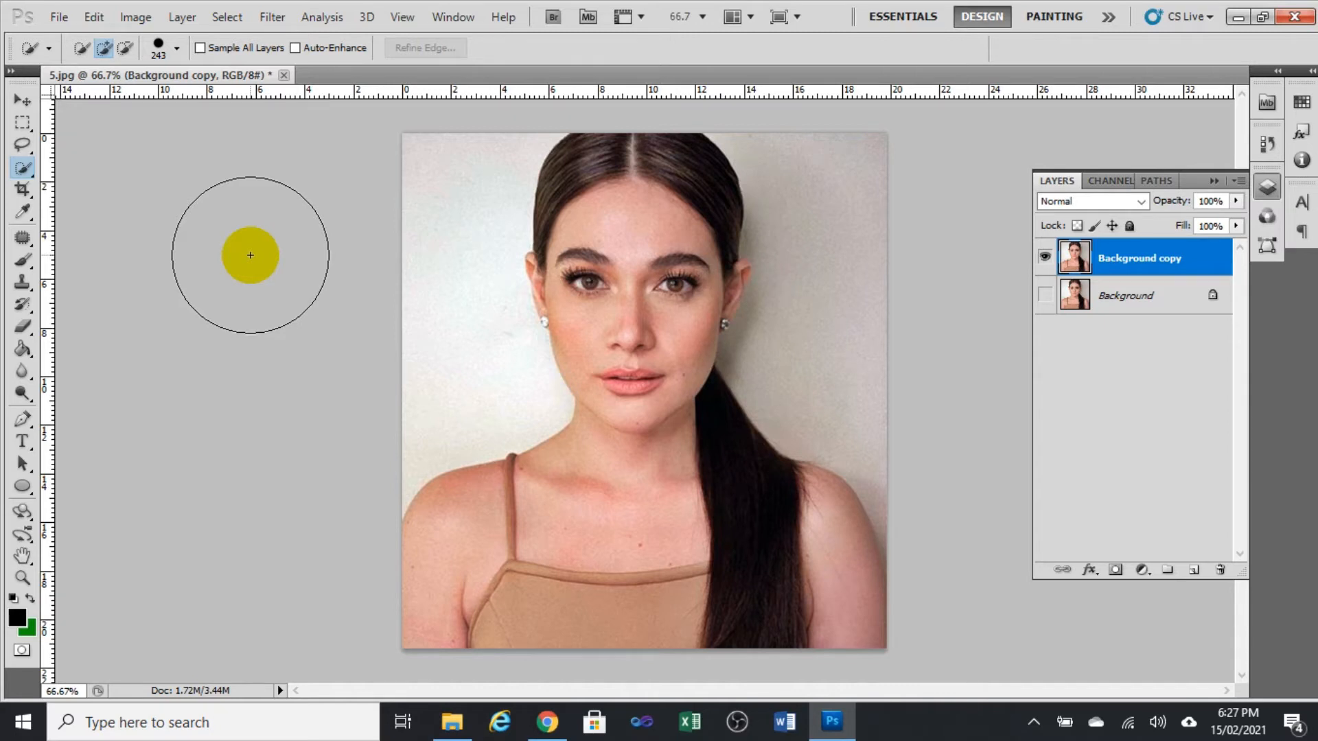
key("bracketleft")
key("bracketleft")
key("bracketleft")
key("bracketleft")
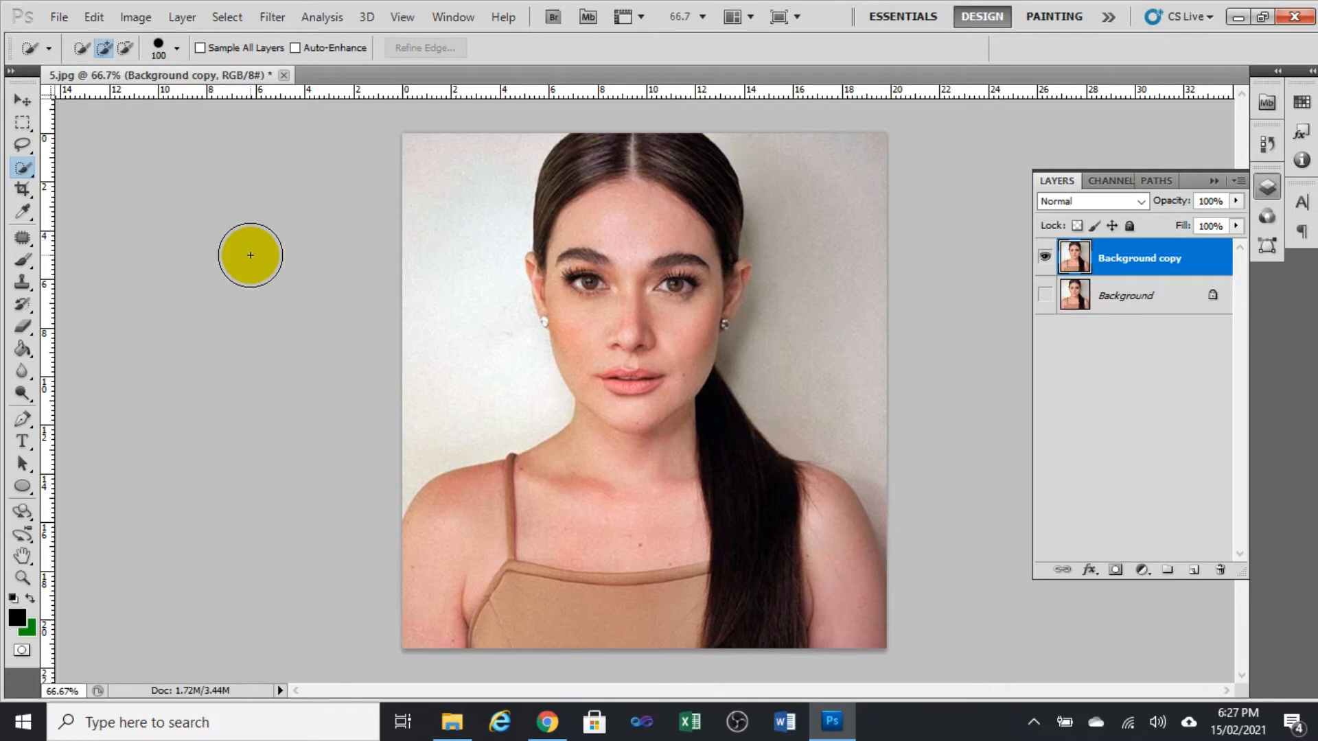
key("bracketright")
key("bracketright")
key("bracketright")
key("bracketright")
key("bracketright")
key("bracketright")
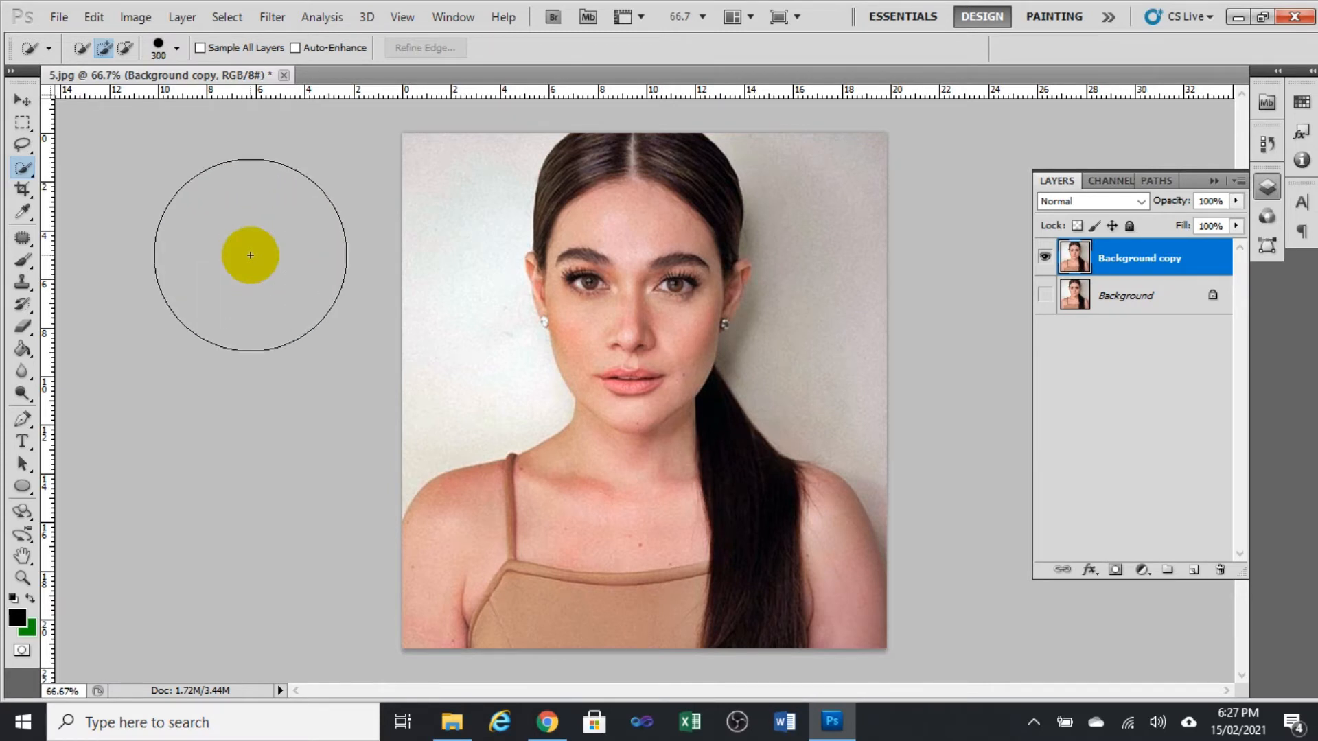
key("bracketleft")
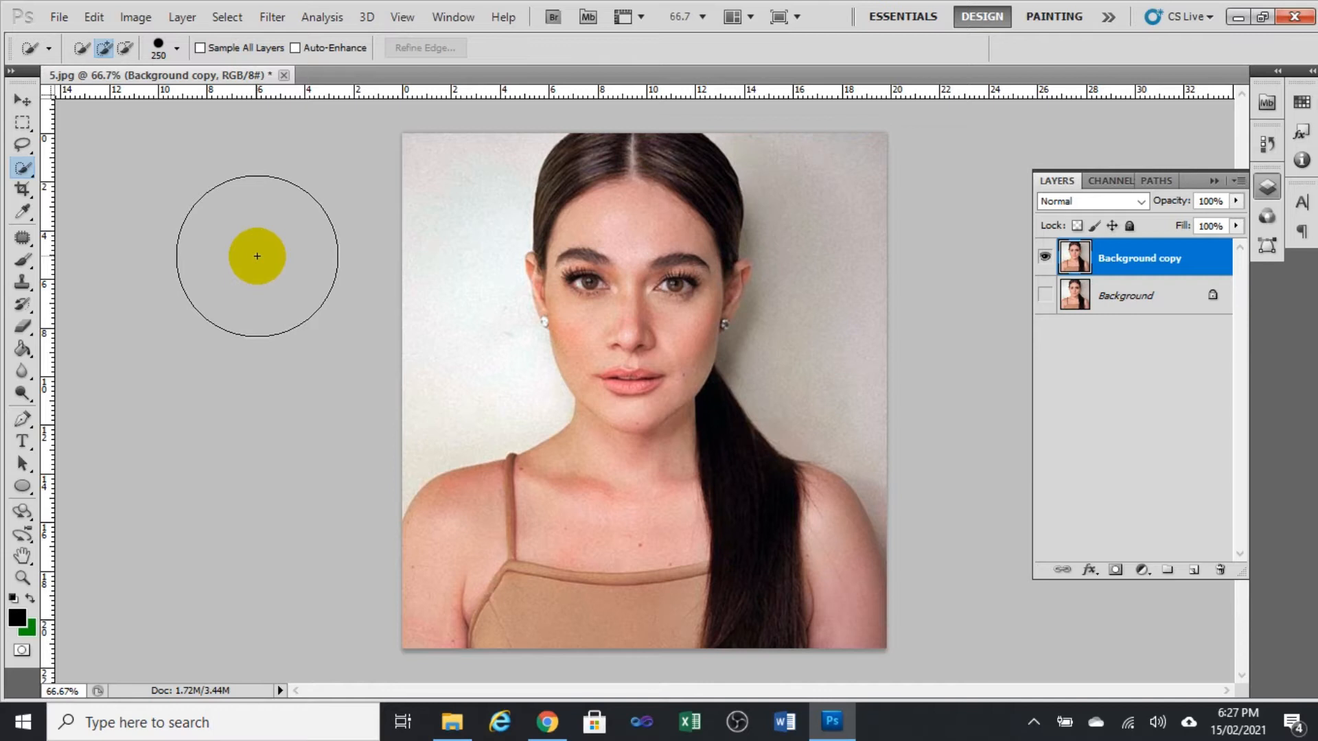
Select the light wall on both sides of the woman with the Quick Selection tool on the Background copy layer
left_click_drag(394, 212, 403, 223)
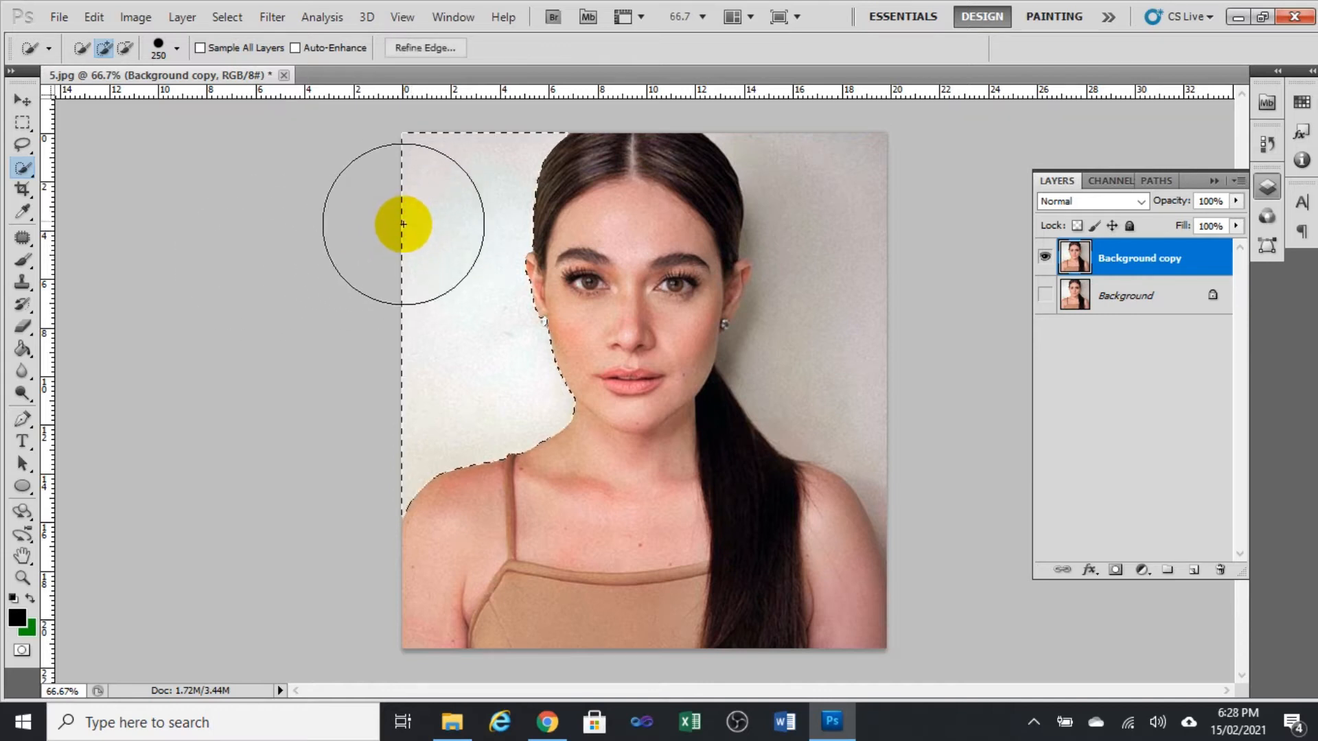
left_click(794, 259)
mouse_move(851, 295)
left_mouse_down()
mouse_move(920, 412)
mouse_move(950, 481)
mouse_move(947, 518)
mouse_move(957, 506)
left_mouse_up()
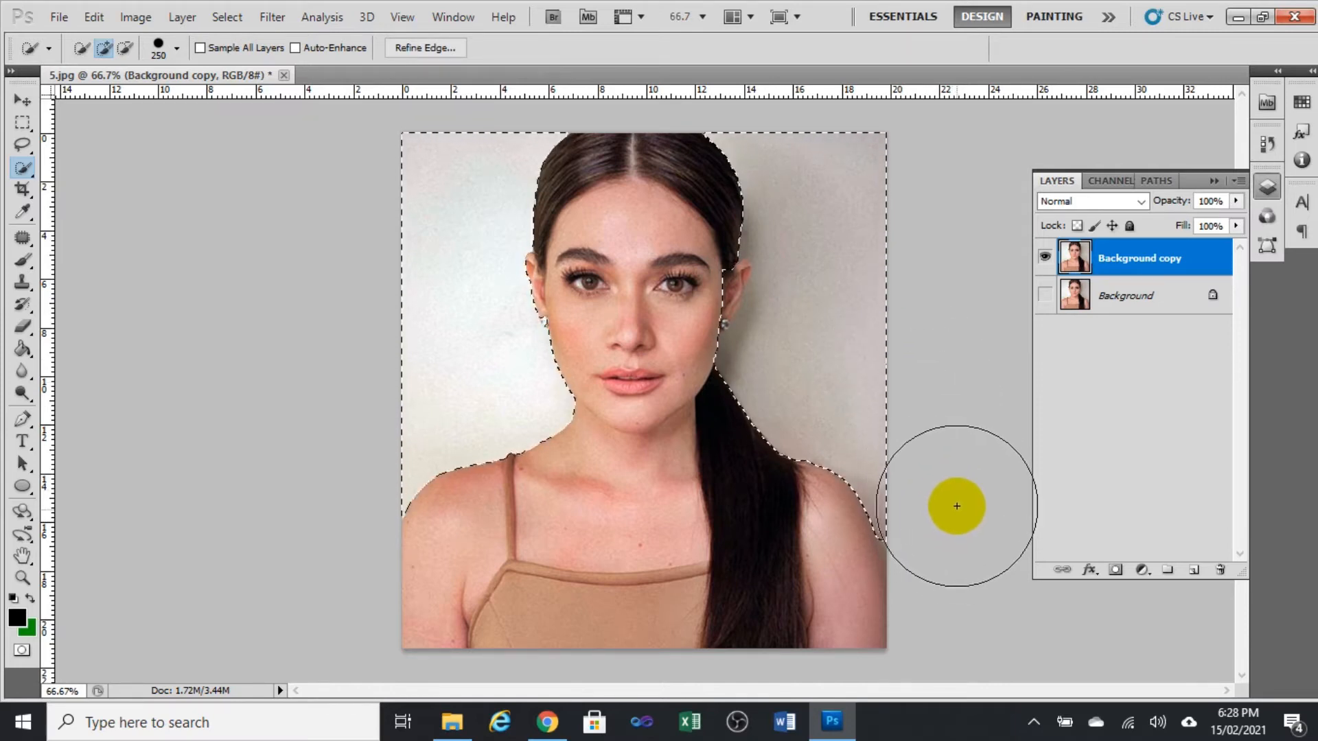
Reduce the selection brush to 125 px and extend the selection into the remaining wall beside the shoulder near the ponytail
key("[")
key("[")
key("[")
key("[")
left_click(921, 540)
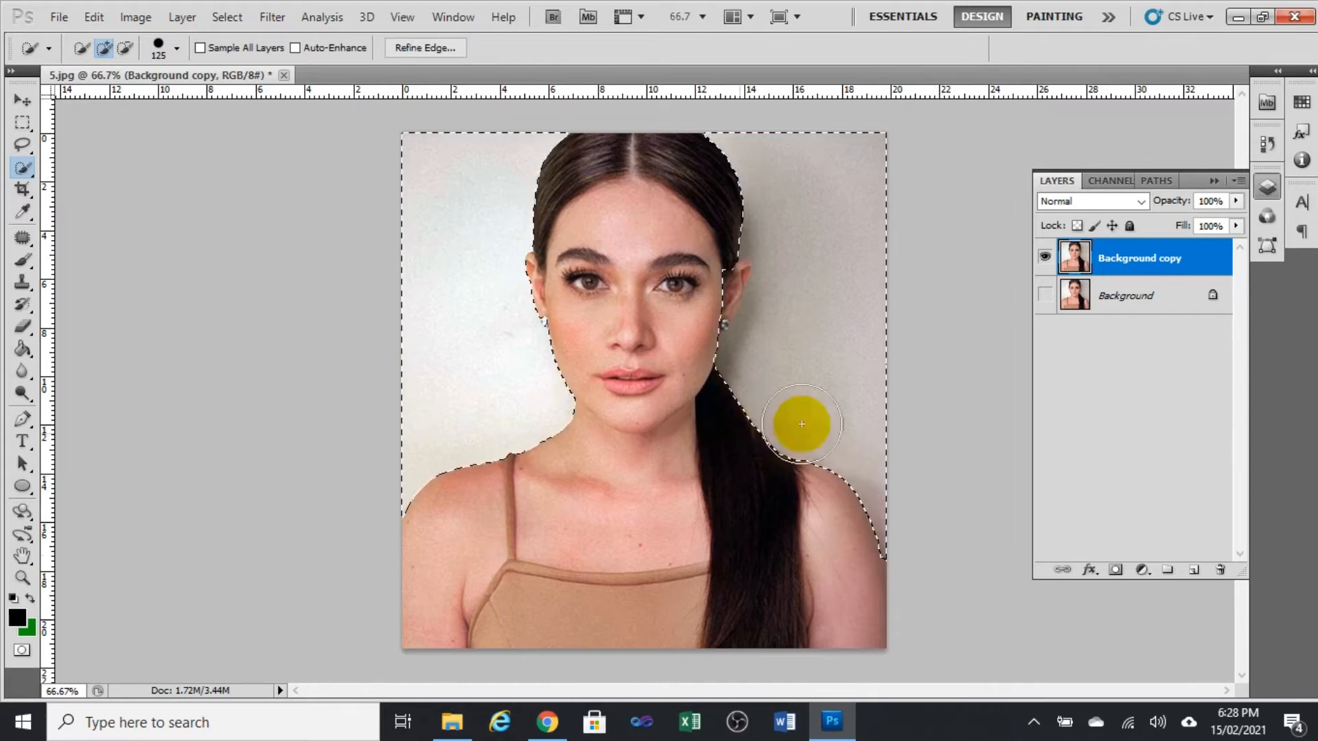
left_click_drag(690, 294, 702, 290)
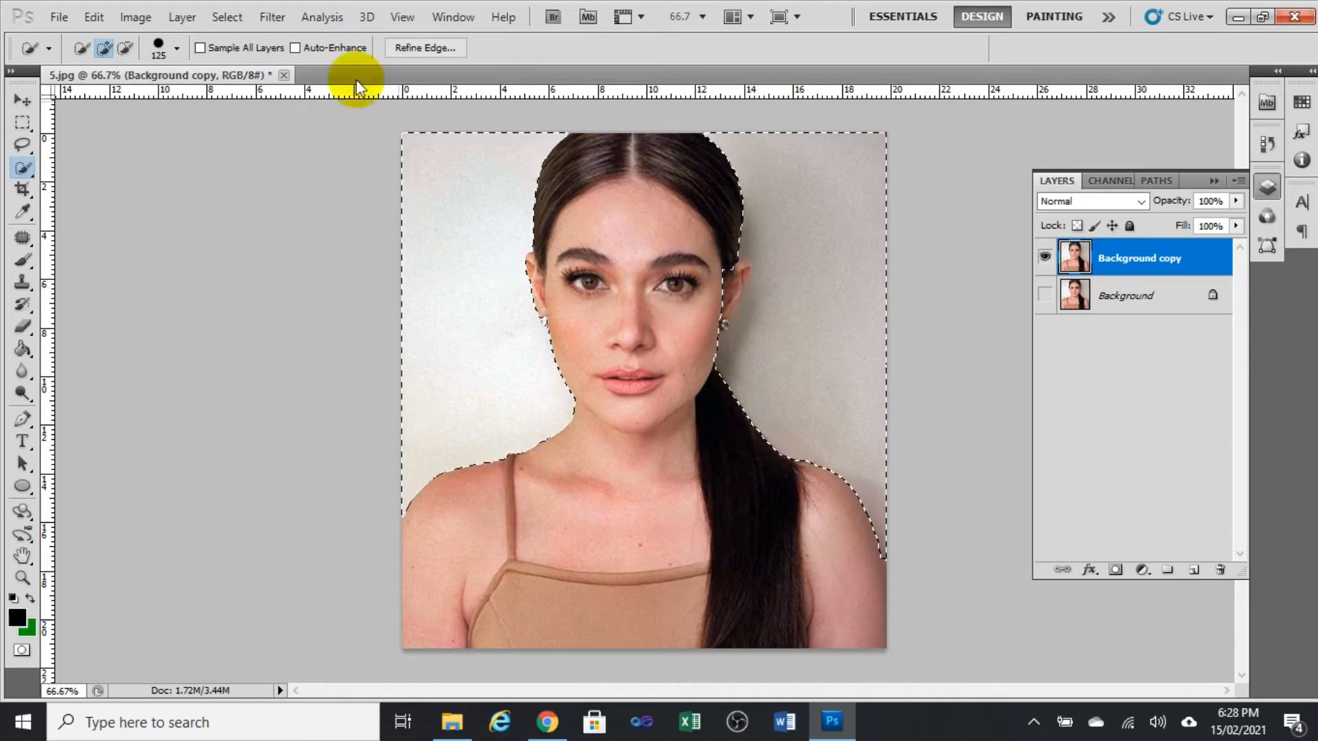
Subtract the ear on the ponytail side from the selection and return the Quick Selection tool to adding
left_click(125, 50)
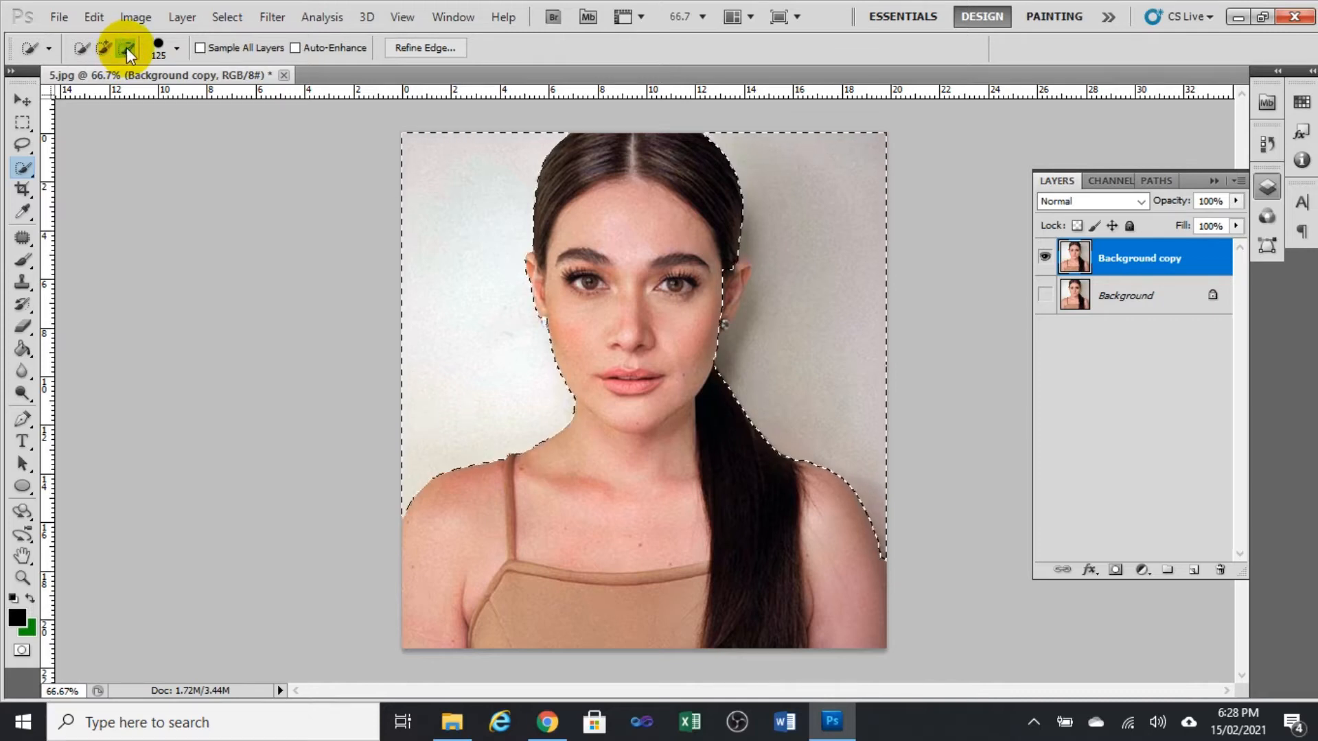
left_click(545, 285)
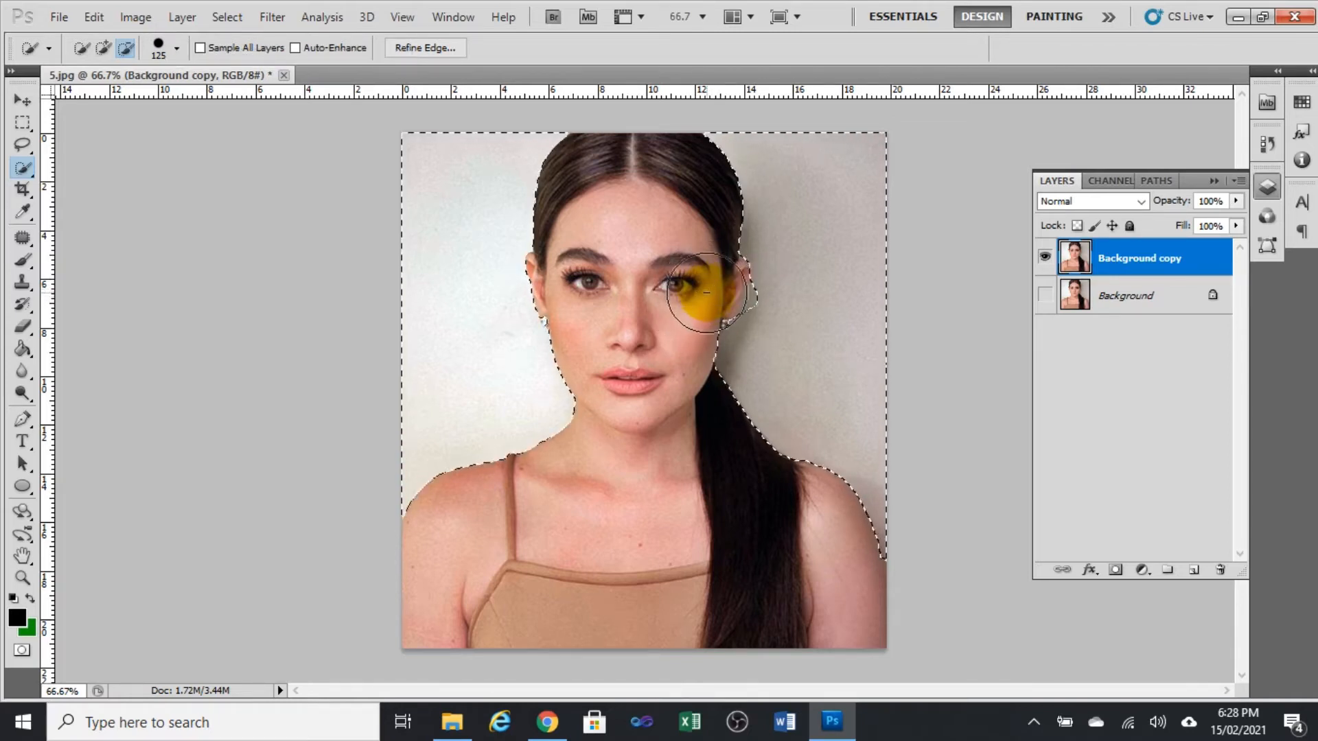
left_click(104, 47)
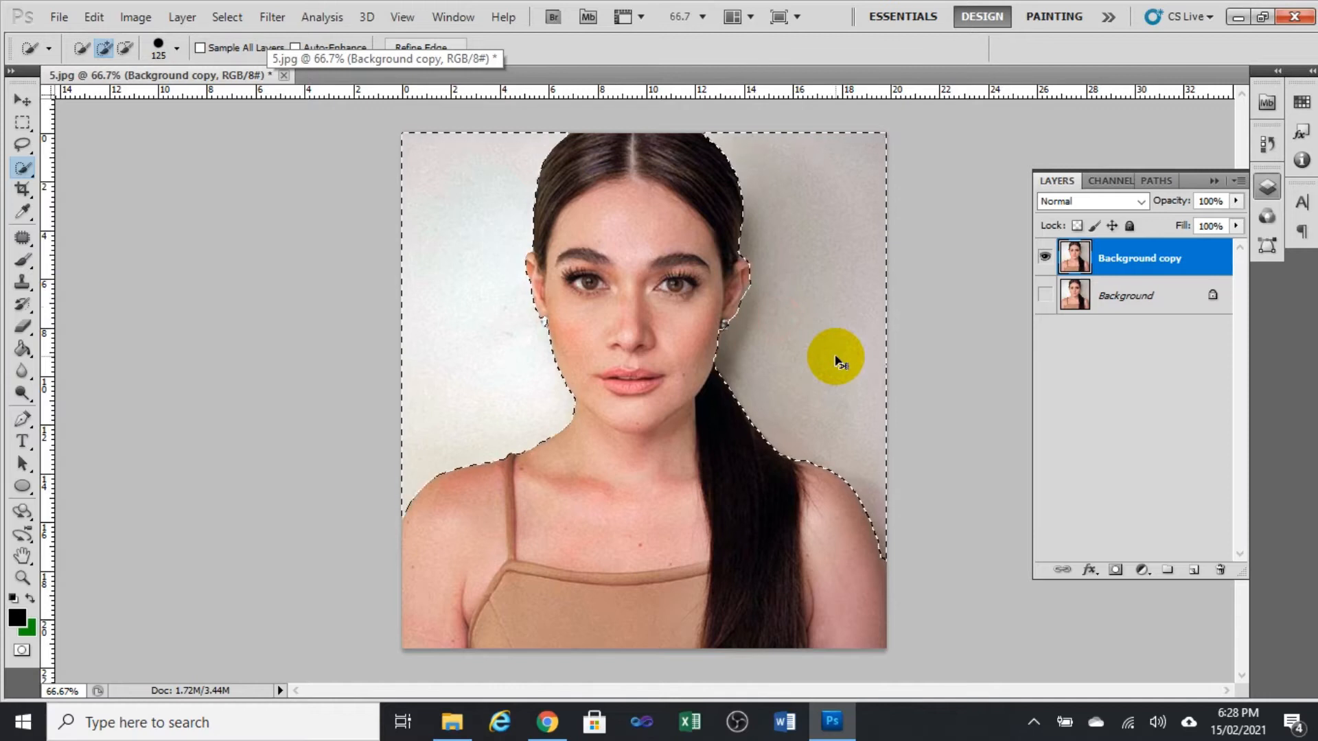
Subtract the earring area on the ponytail side from the Quick Selection
key("ctrl+plus")
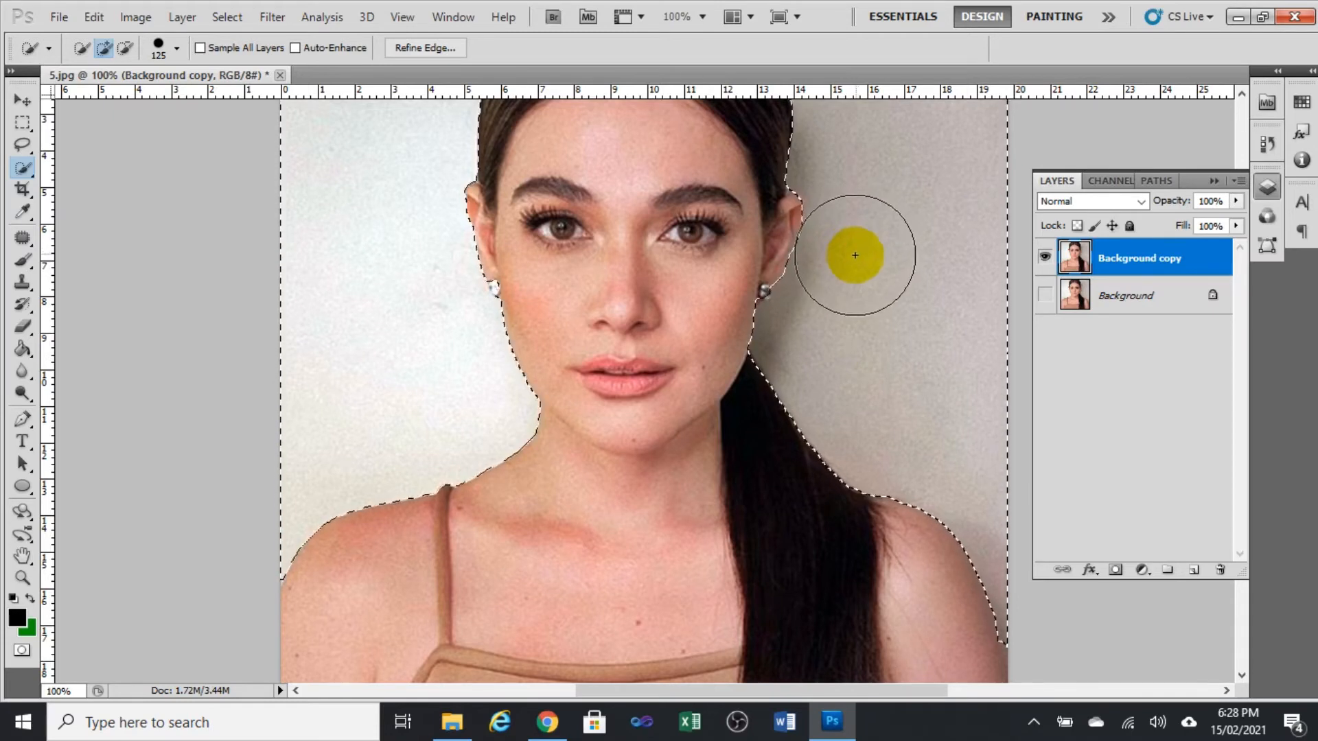
left_click(722, 310)
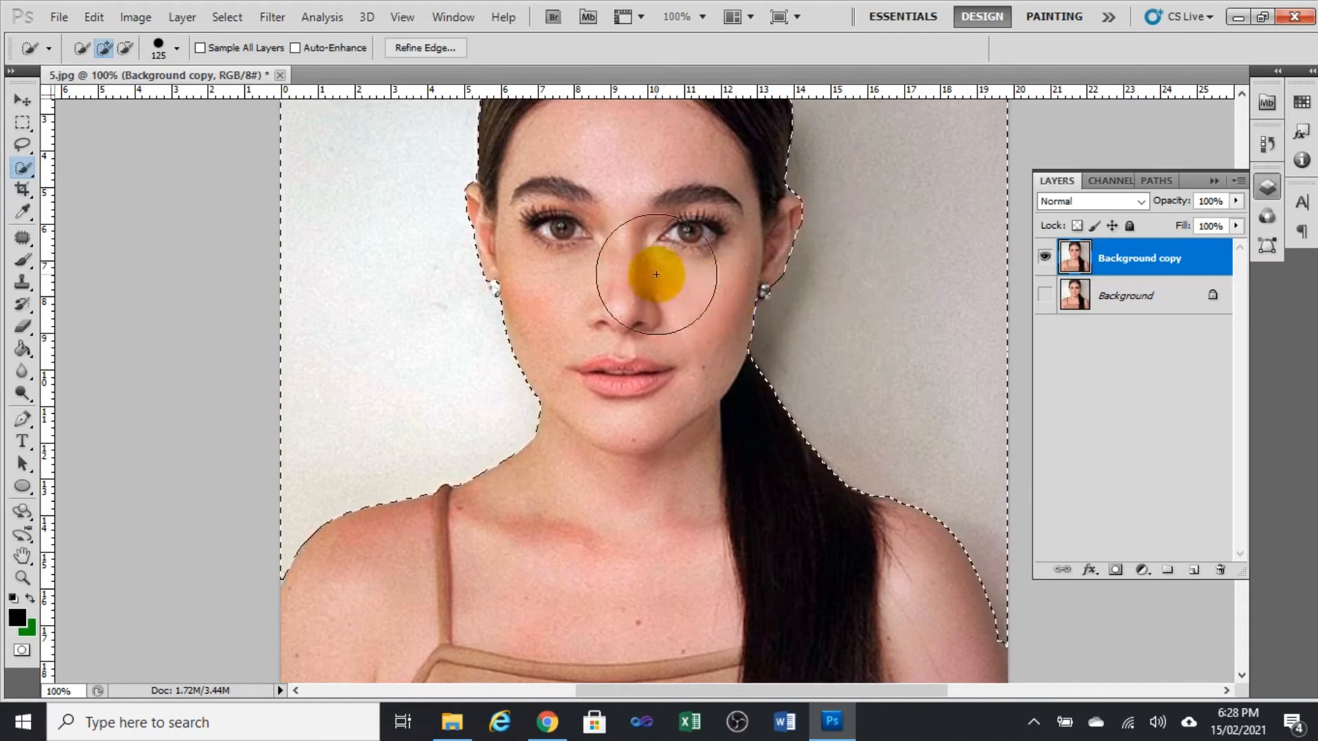
key("alt")
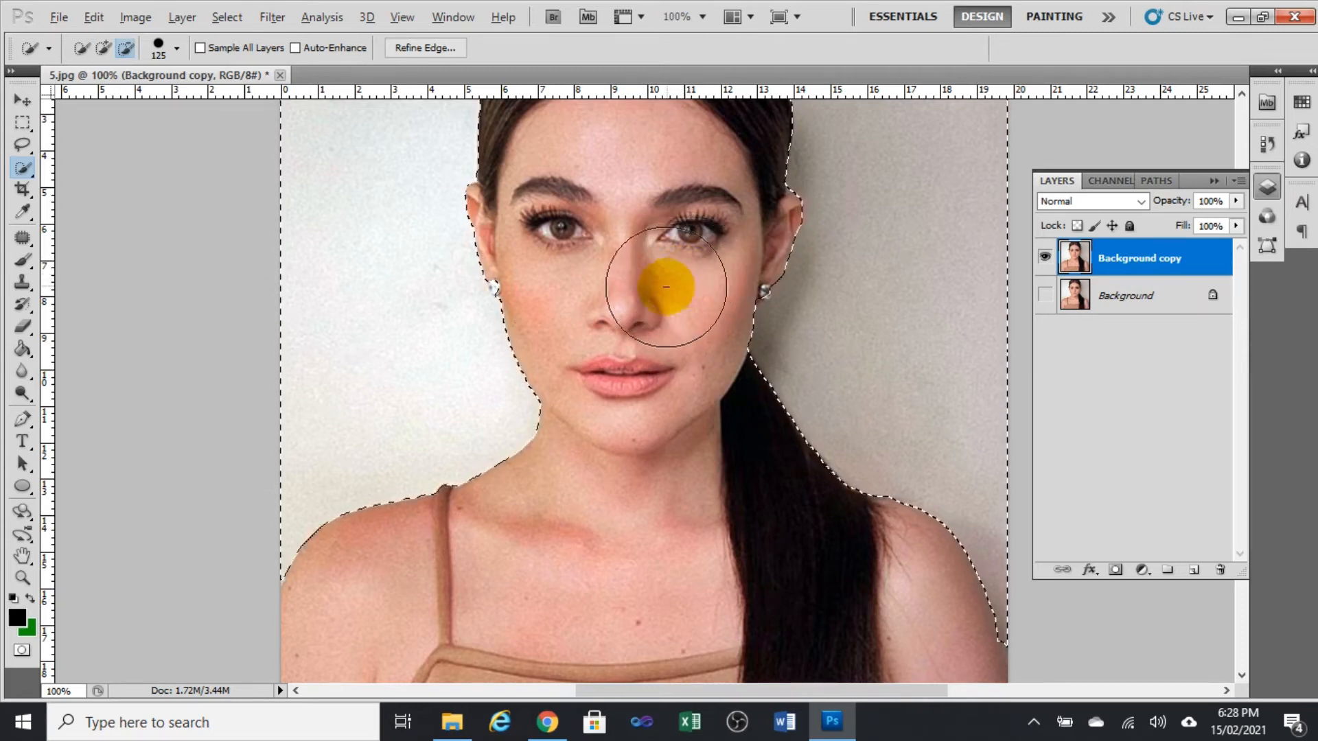
left_click(713, 261, "alt")
left_click(715, 265, "alt")
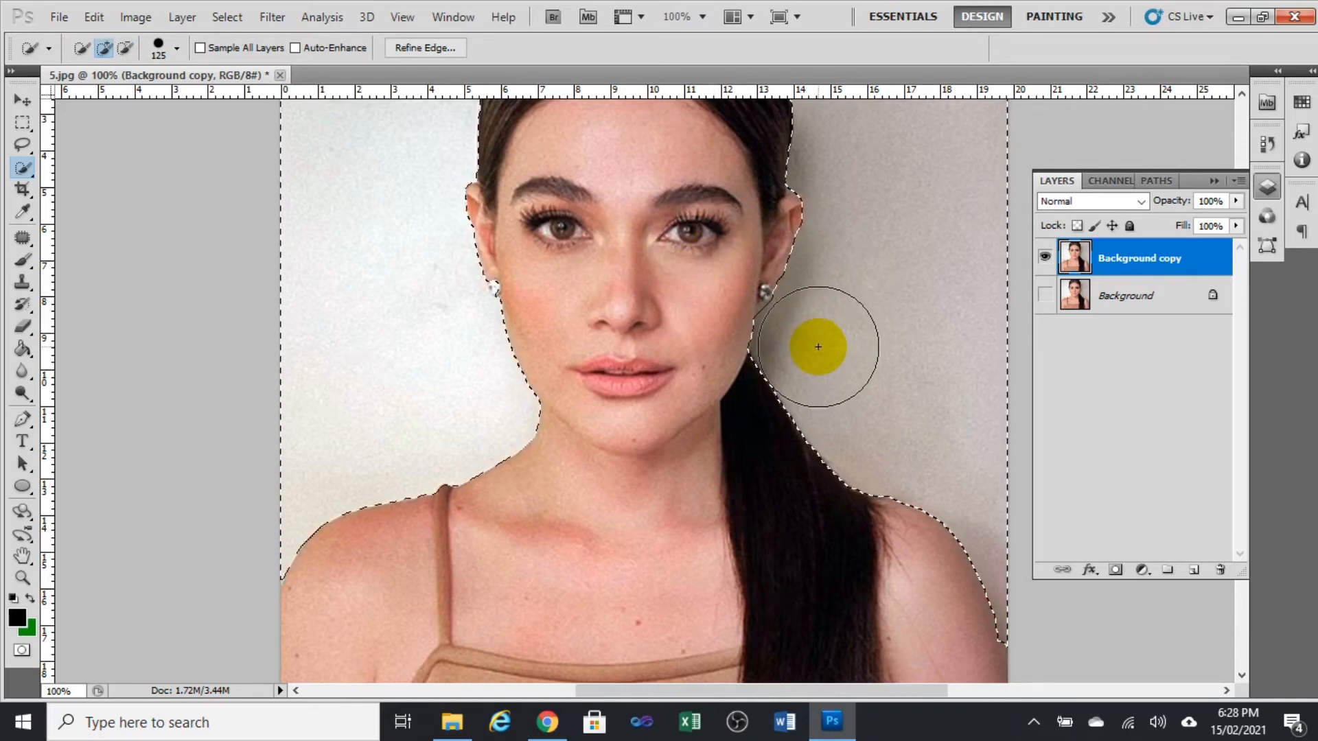
Reduce the Quick Selection brush to 50 px, and further to 9 px for fine edge corrections
key("bracketleft")
key("bracketleft")
key("bracketleft")
key("bracketleft")
key("bracketleft")
key("bracketleft")
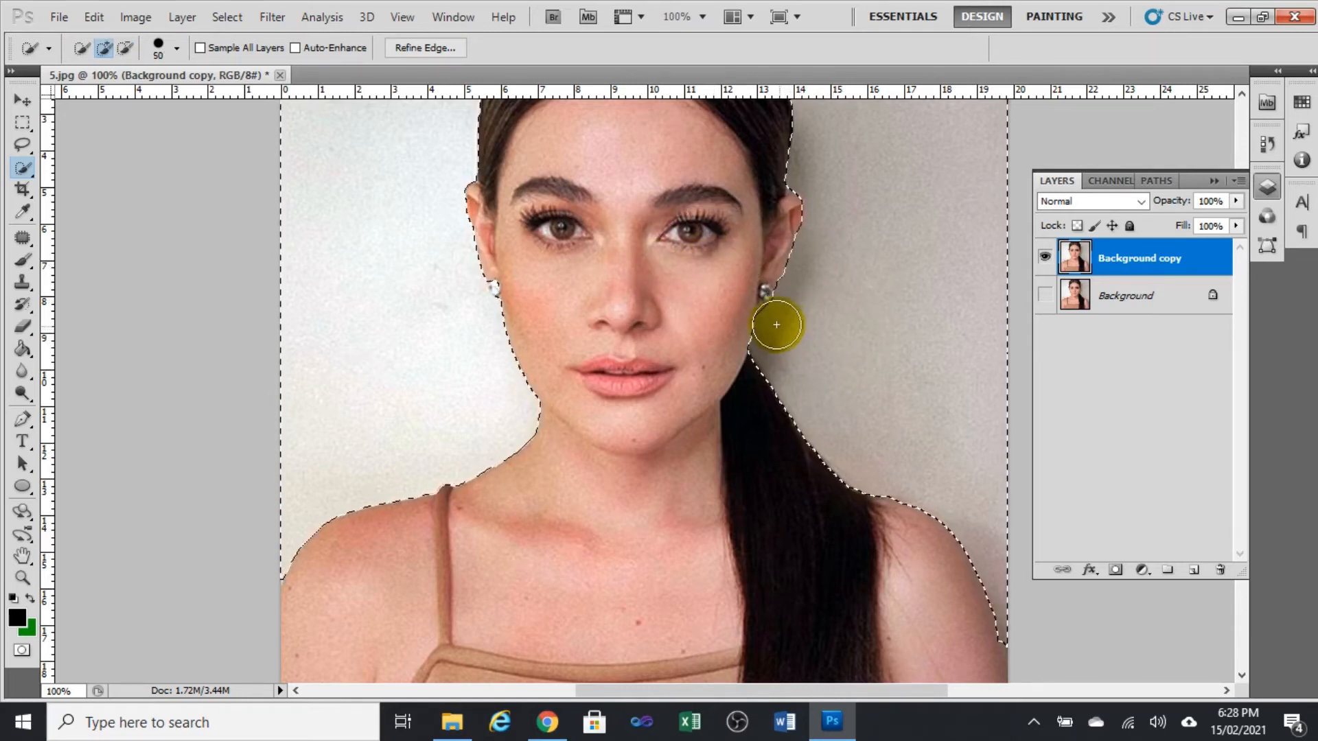
key("ctrl+plus")
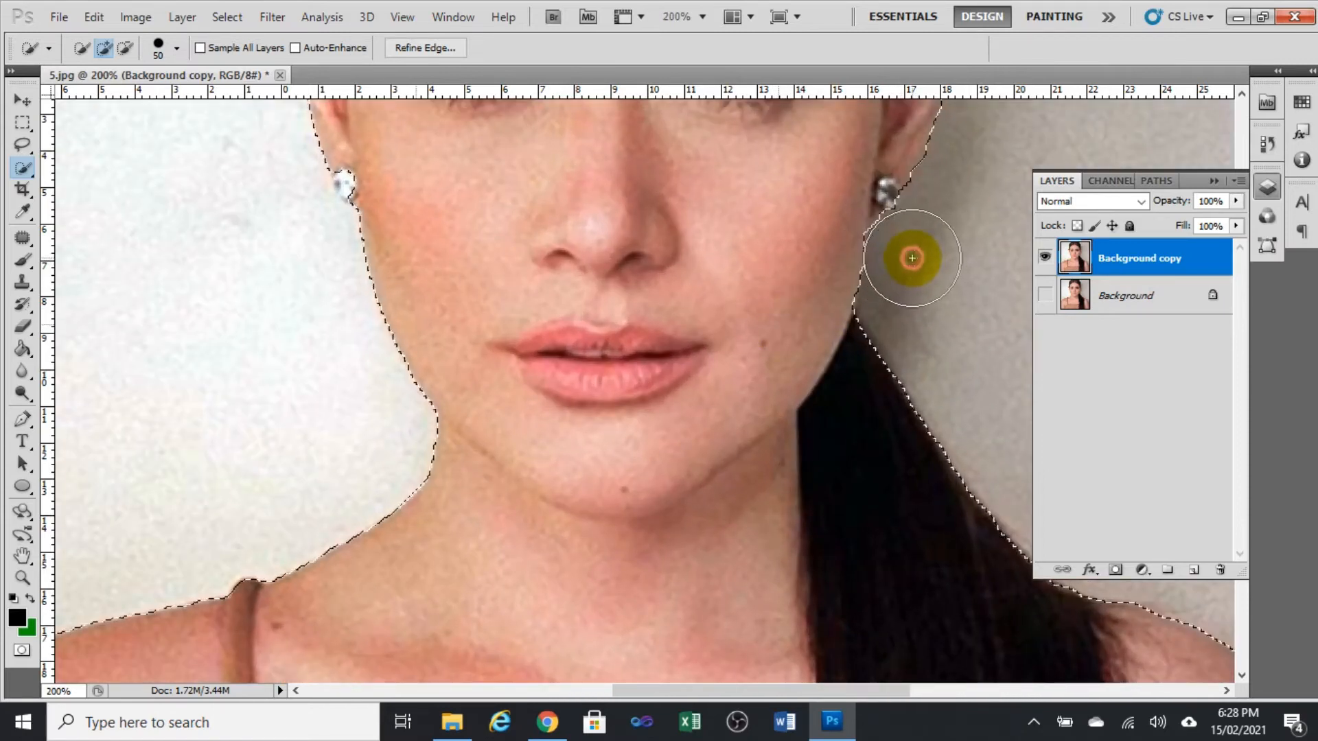
scroll(964, 269, "up", 3)
scroll(972, 280, "up", 2)
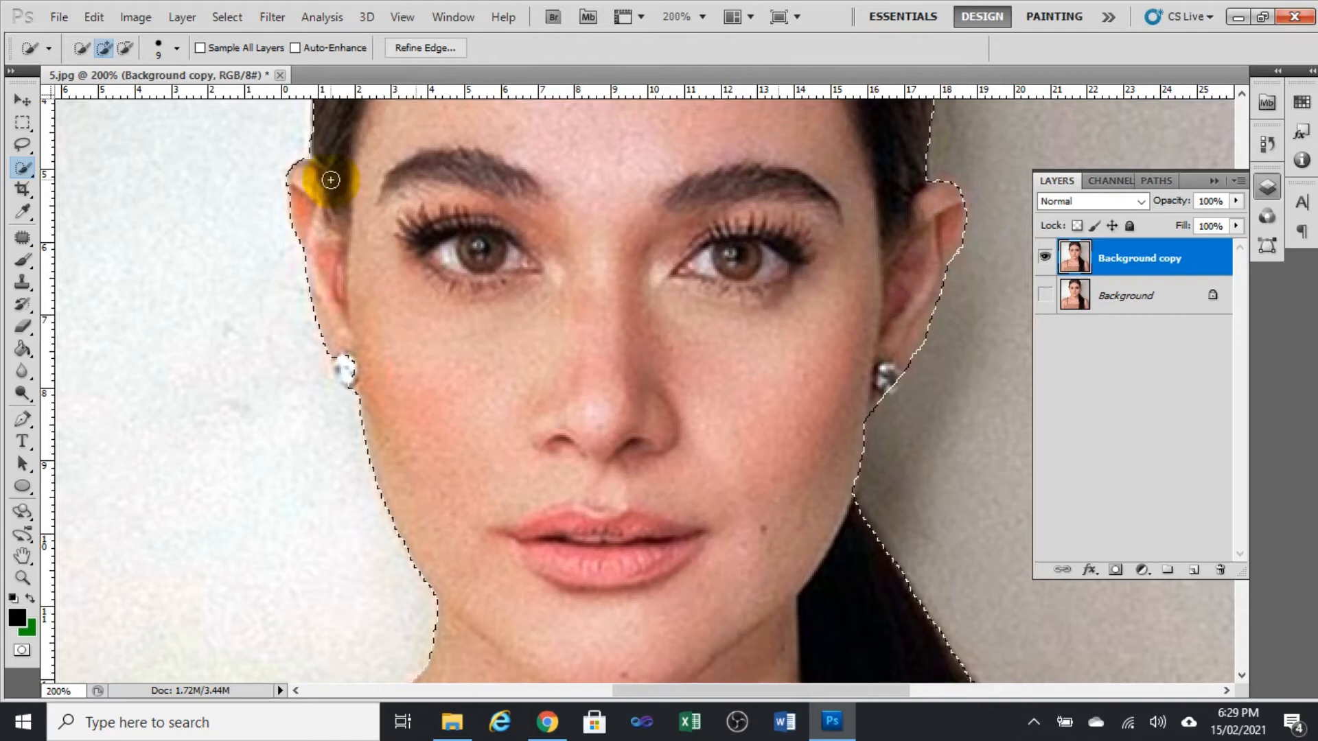
Examine the selection edge along the face, neck and shoulders with the layer list hidden
scroll(588, 388, "down", 5)
scroll(623, 425, "down", 5)
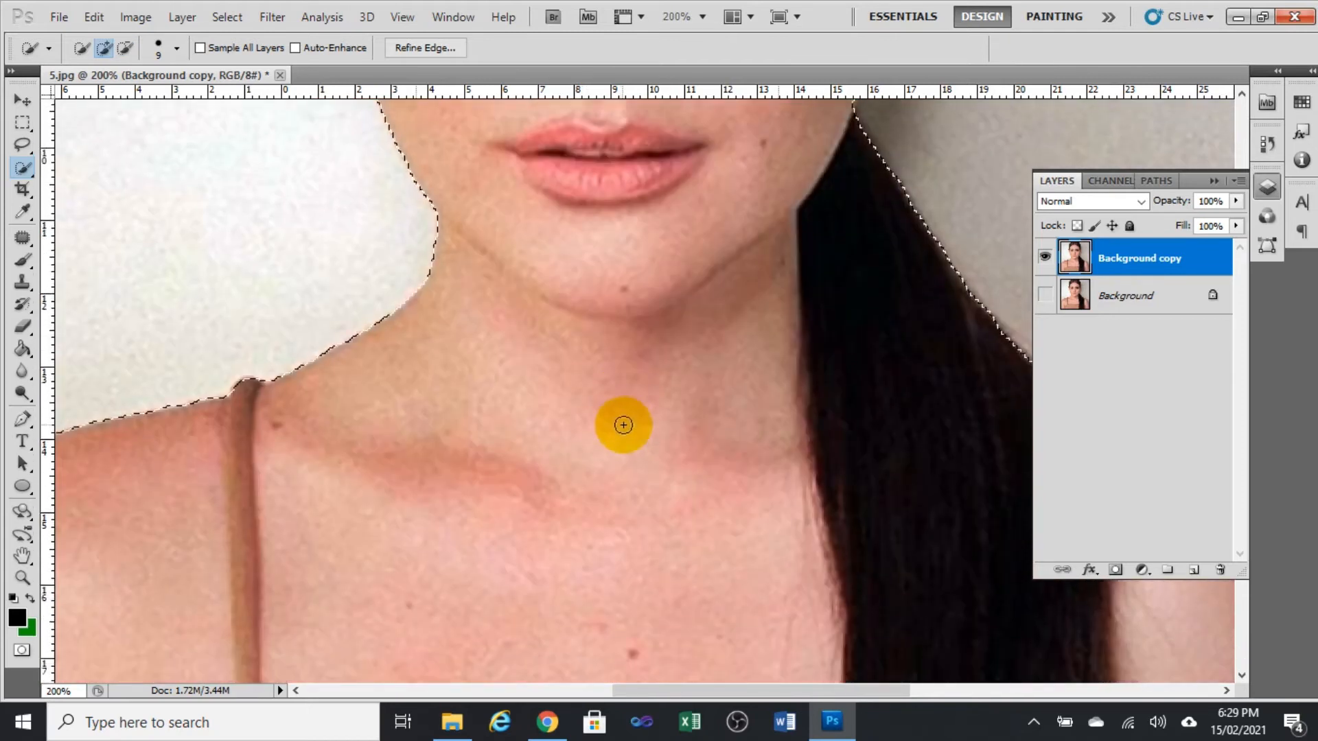
scroll(738, 425, "up", 5)
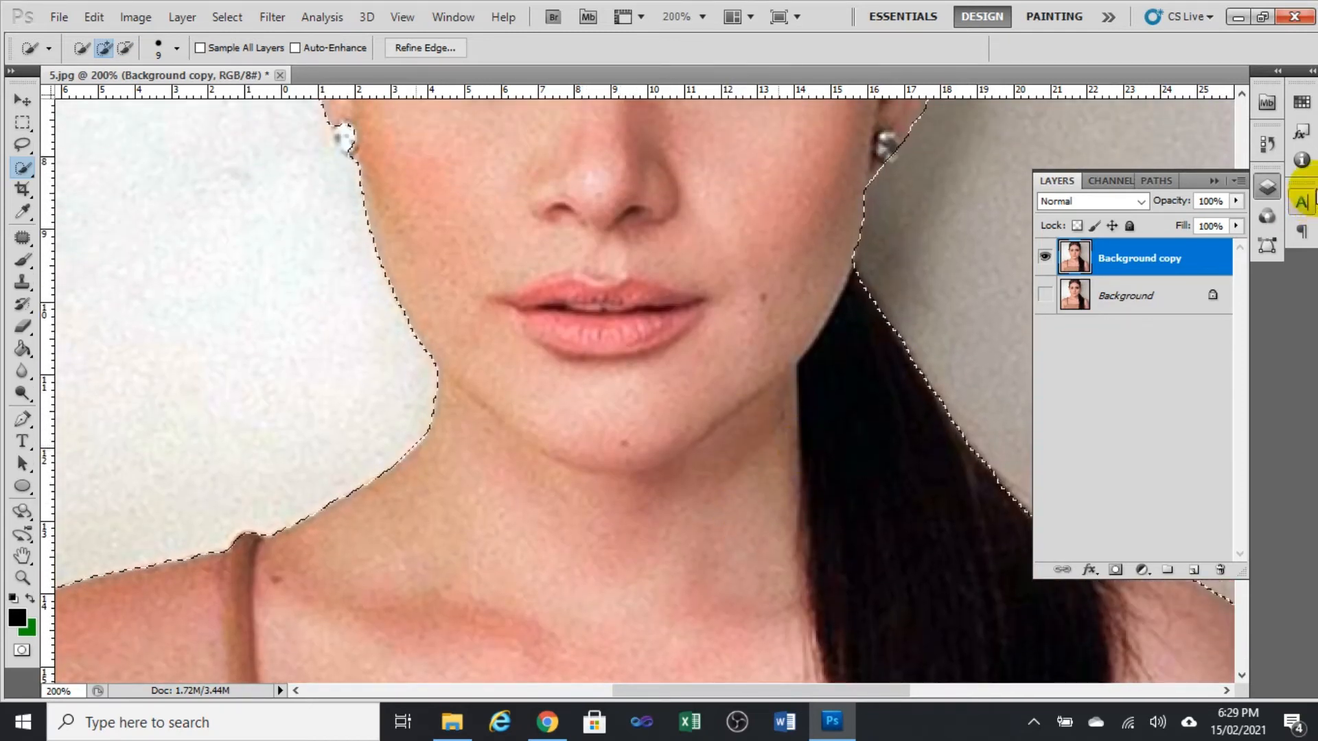
left_click(1267, 187)
scroll(1167, 350, "up", 5)
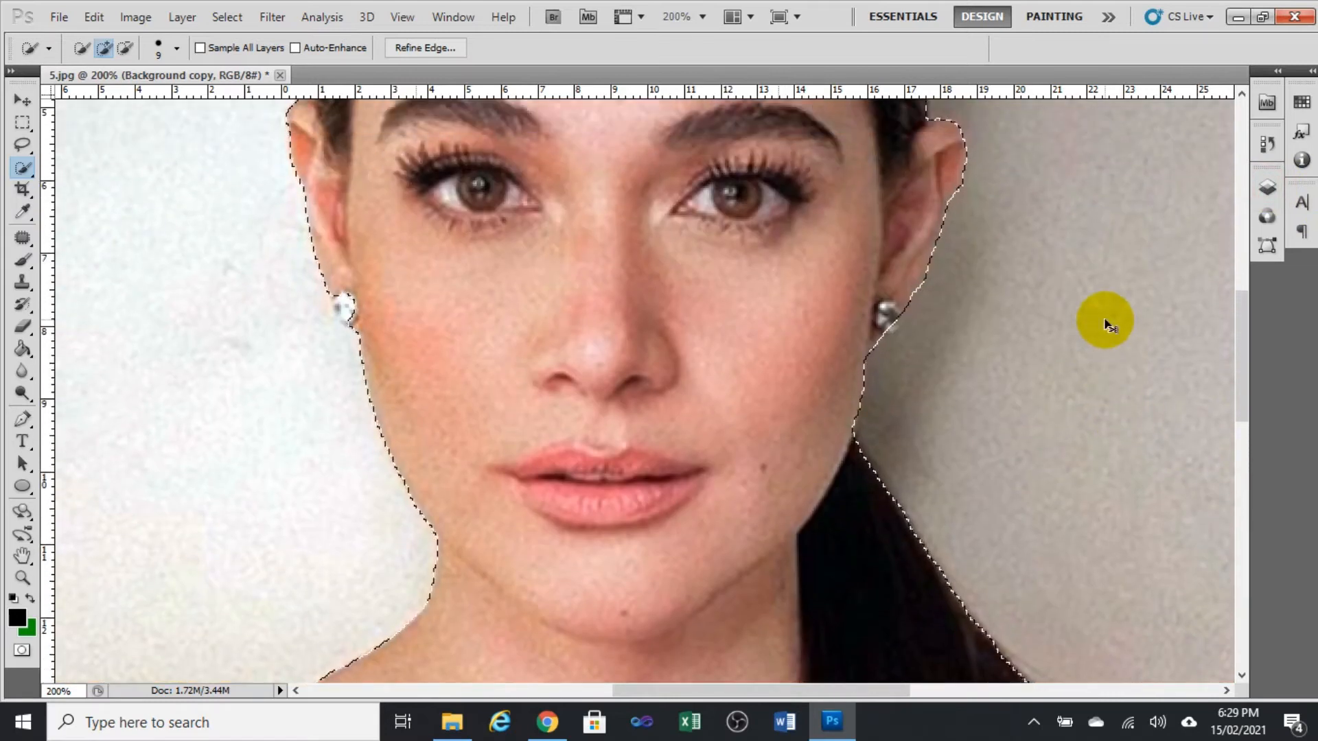
key("ctrl+minus")
key("ctrl+minus")
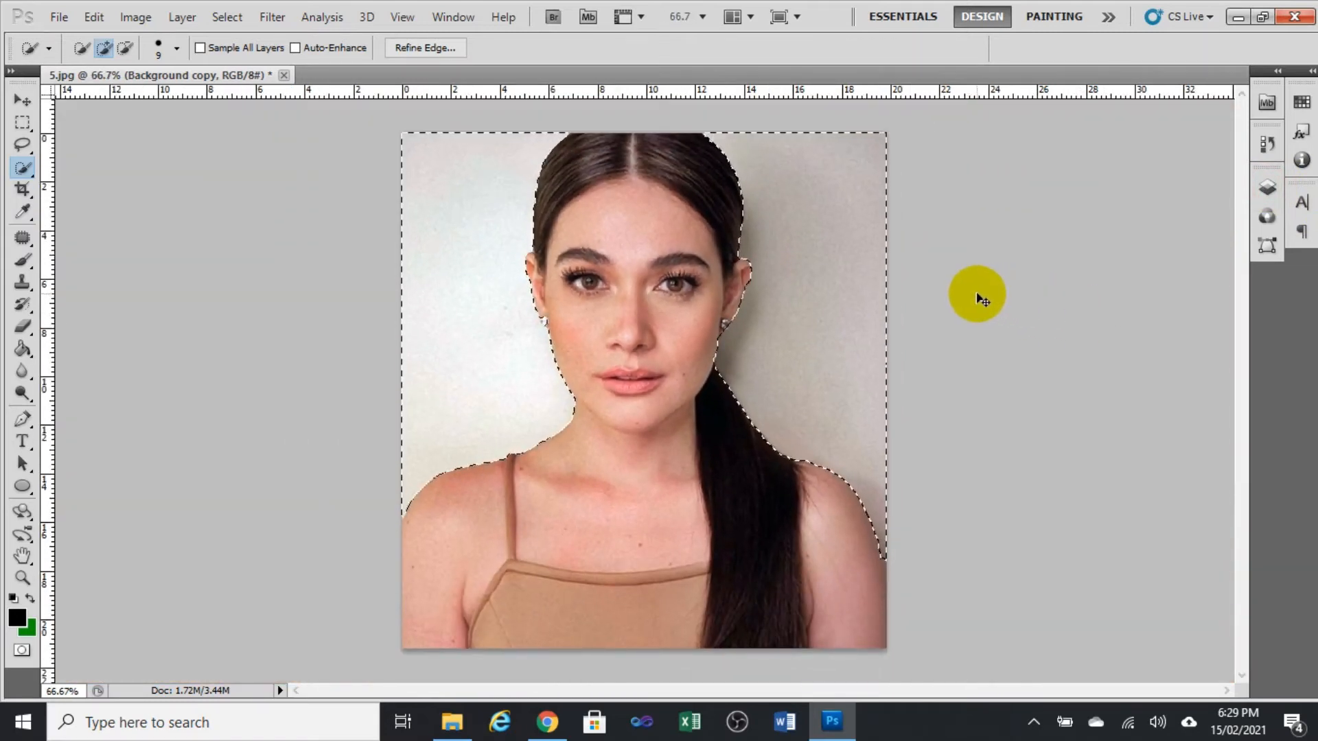
Feather the wall selection with a radius of 2 pixels
right_click(661, 234)
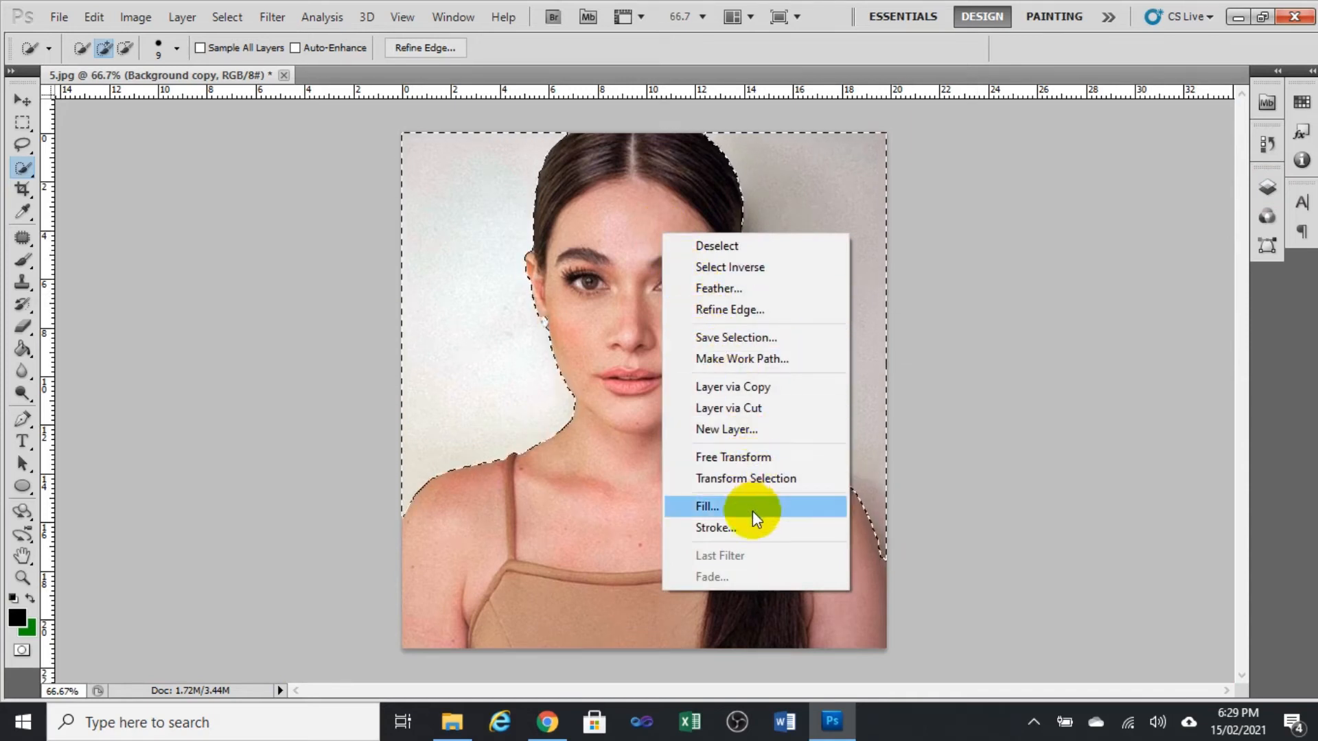
left_click(758, 291)
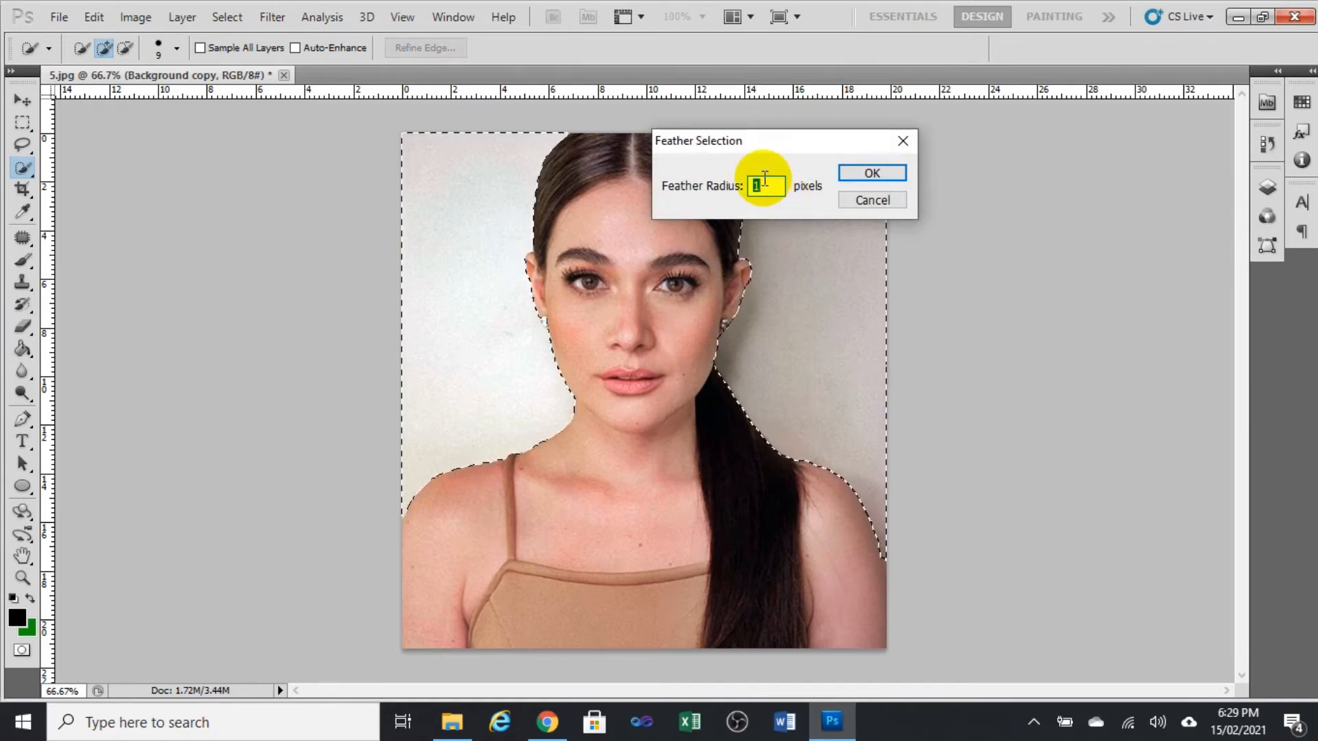
type("2")
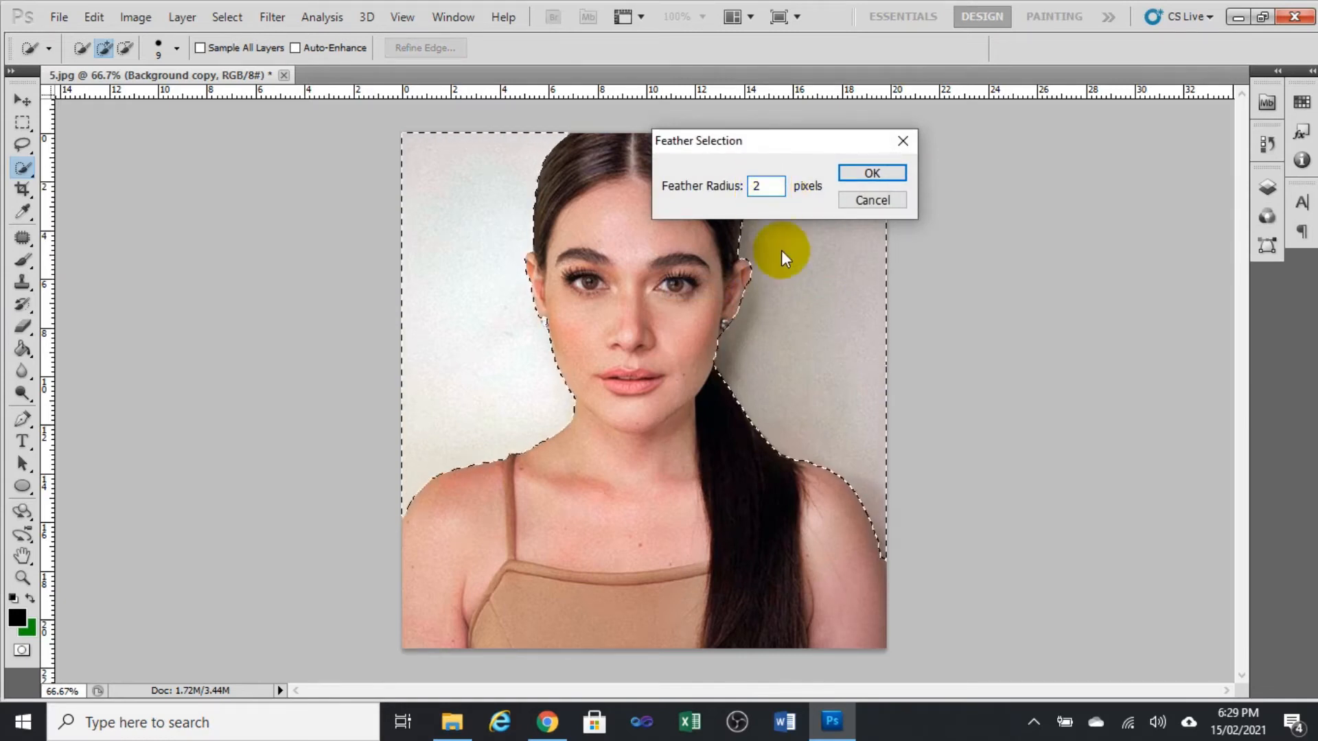
left_click(879, 173)
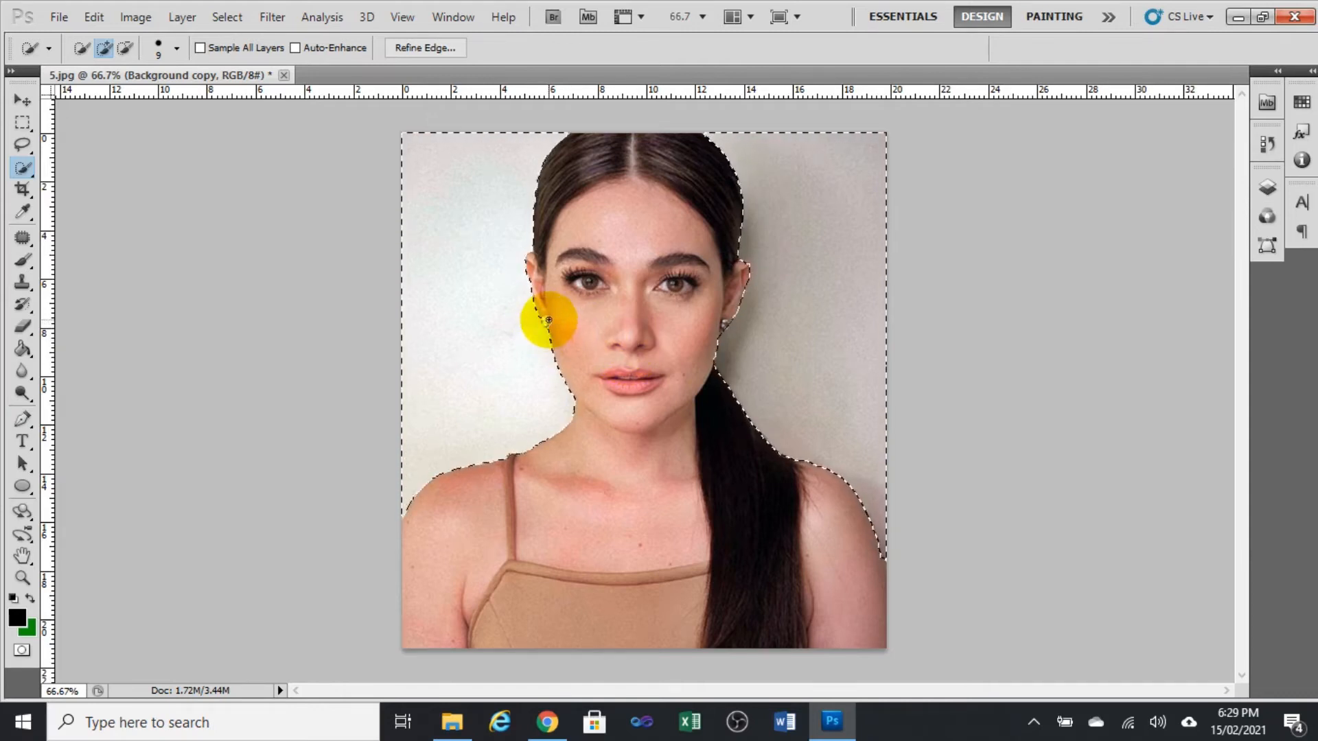
Subtract the earring on the side opposite the ponytail from the selection
key("ctrl+plus")
key("ctrl+plus")
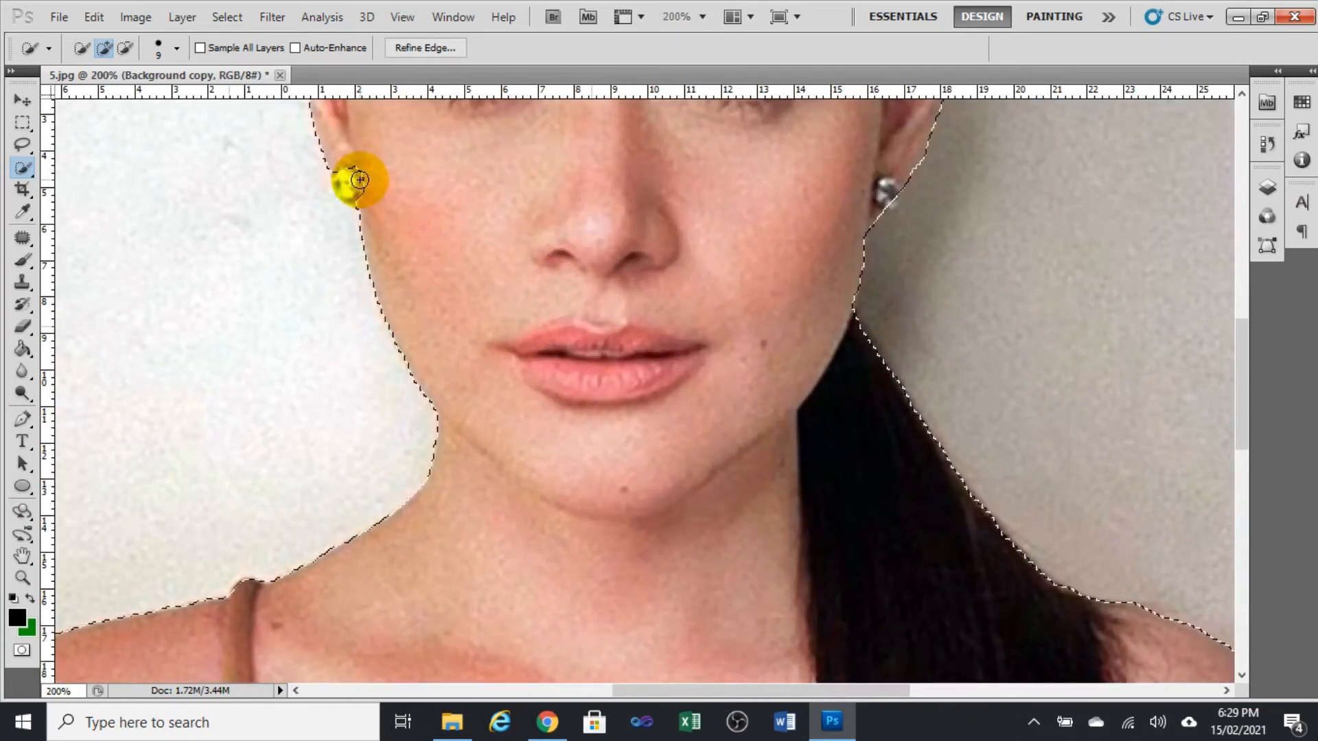
key("alt")
mouse_move(358, 183)
left_mouse_down()
mouse_move(339, 174)
mouse_move(354, 202)
left_mouse_up()
scroll(882, 426, "up", 5)
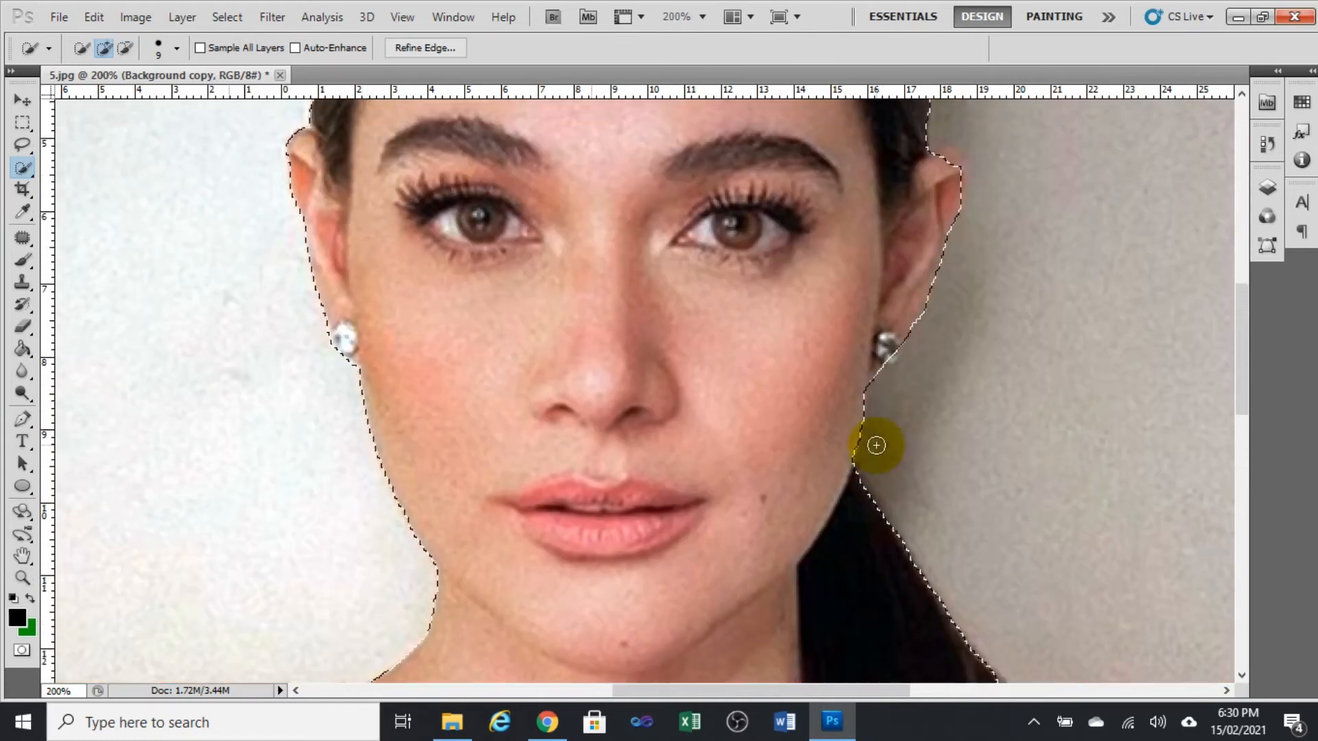
Refine the selection edge around the ear and earring on the ponytail side with small additions and subtractions
mouse_move(947, 257)
left_mouse_down()
mouse_move(947, 229)
mouse_move(956, 261)
left_mouse_up()
left_click(966, 308, "alt")
left_click(962, 264)
left_click(965, 273, "alt")
left_click(959, 240)
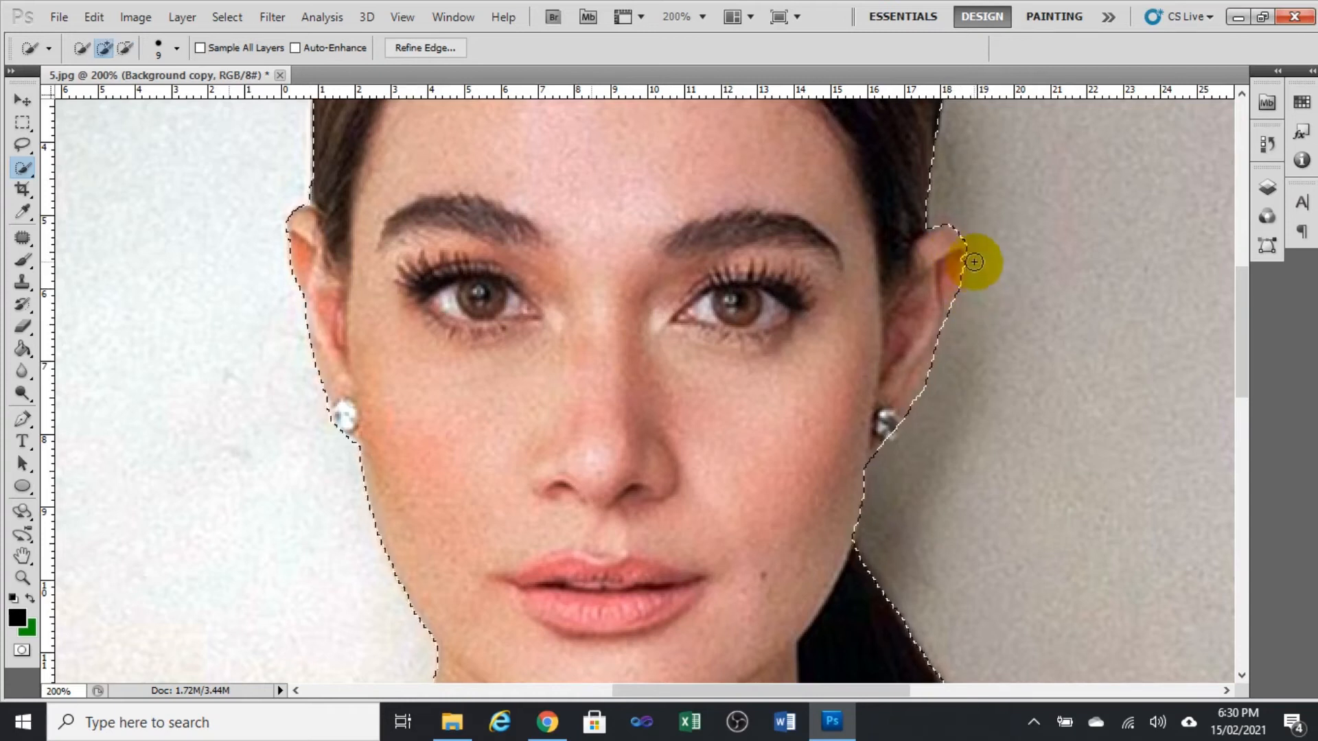
scroll(913, 384, "down", 1)
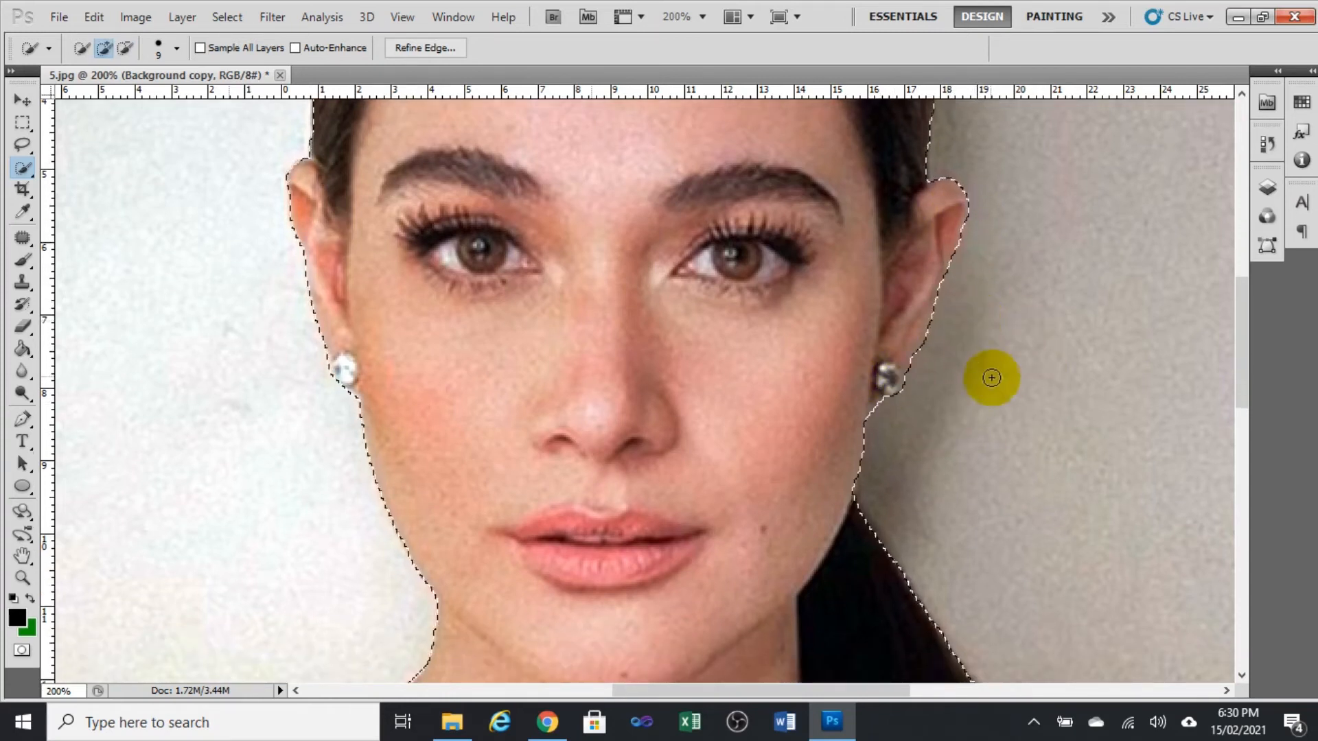
Feather the refined wall selection again
scroll(735, 348, "up", 5)
right_click(548, 253)
left_click(583, 310)
left_click(854, 168)
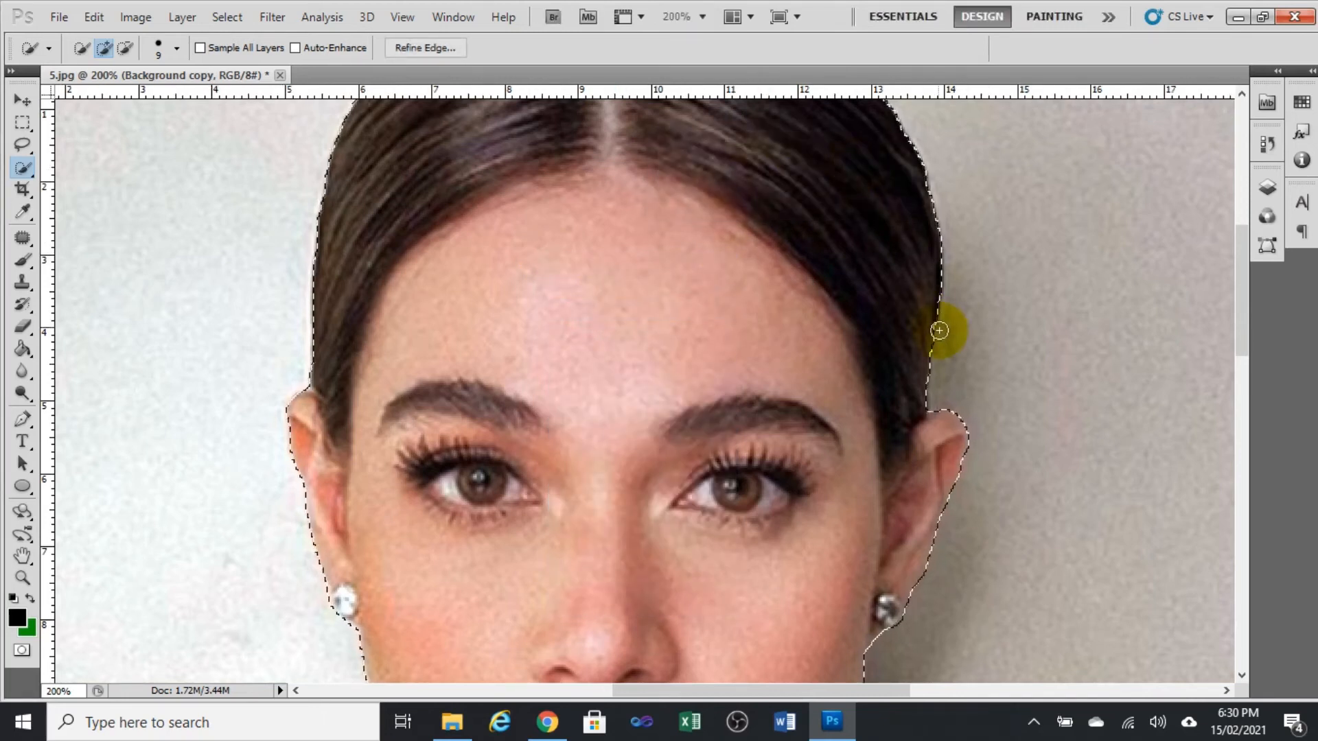
Delete the selected wall from the Background copy layer and clear the selection
key("ctrl+minus")
key("ctrl+minus")
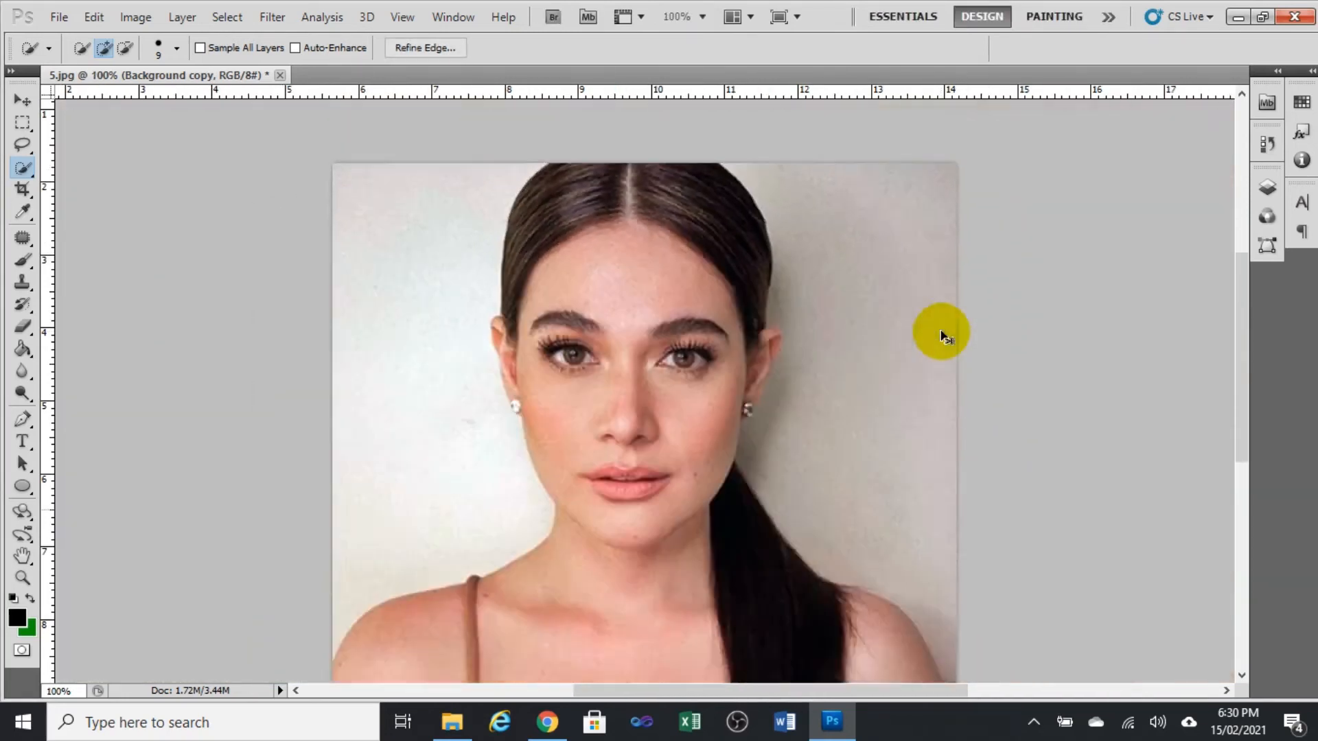
key("Delete")
key("ctrl+d")
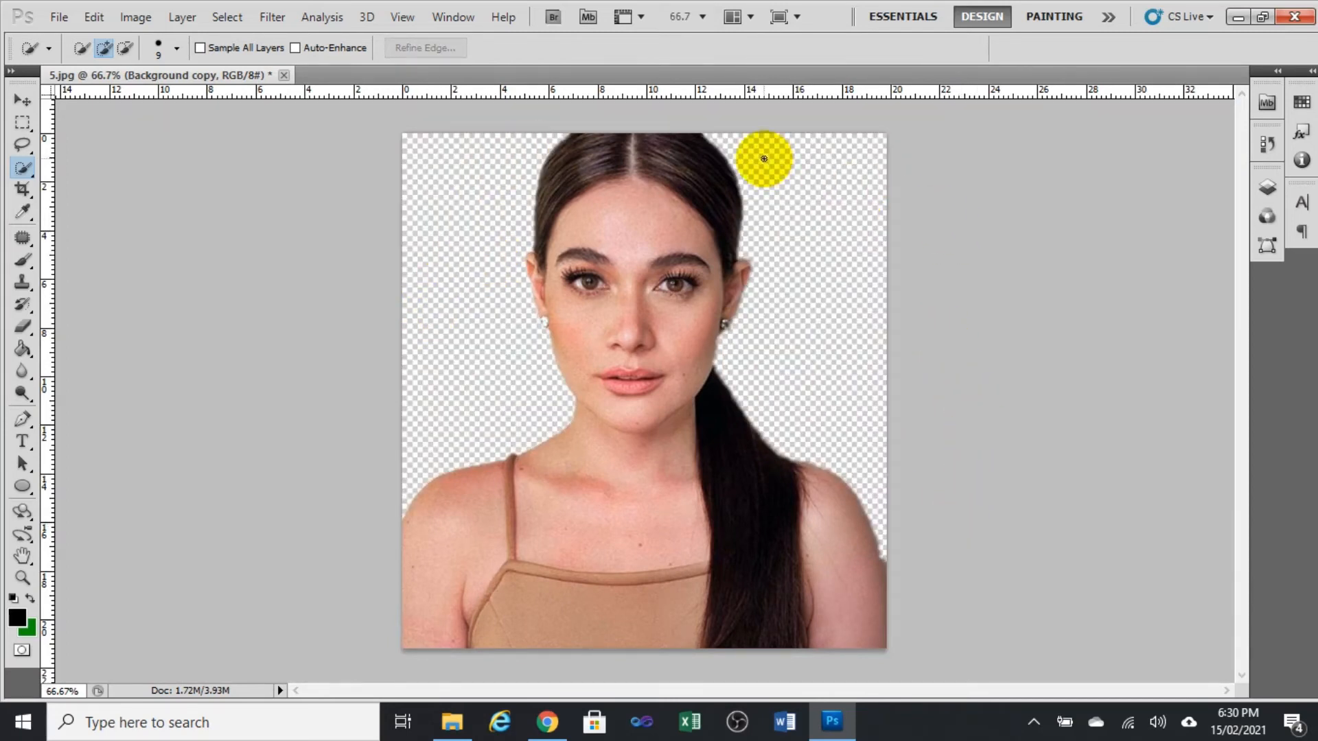
Show the layer list again and enlarge the Quick Selection brush to 80 px
left_click(1267, 188)
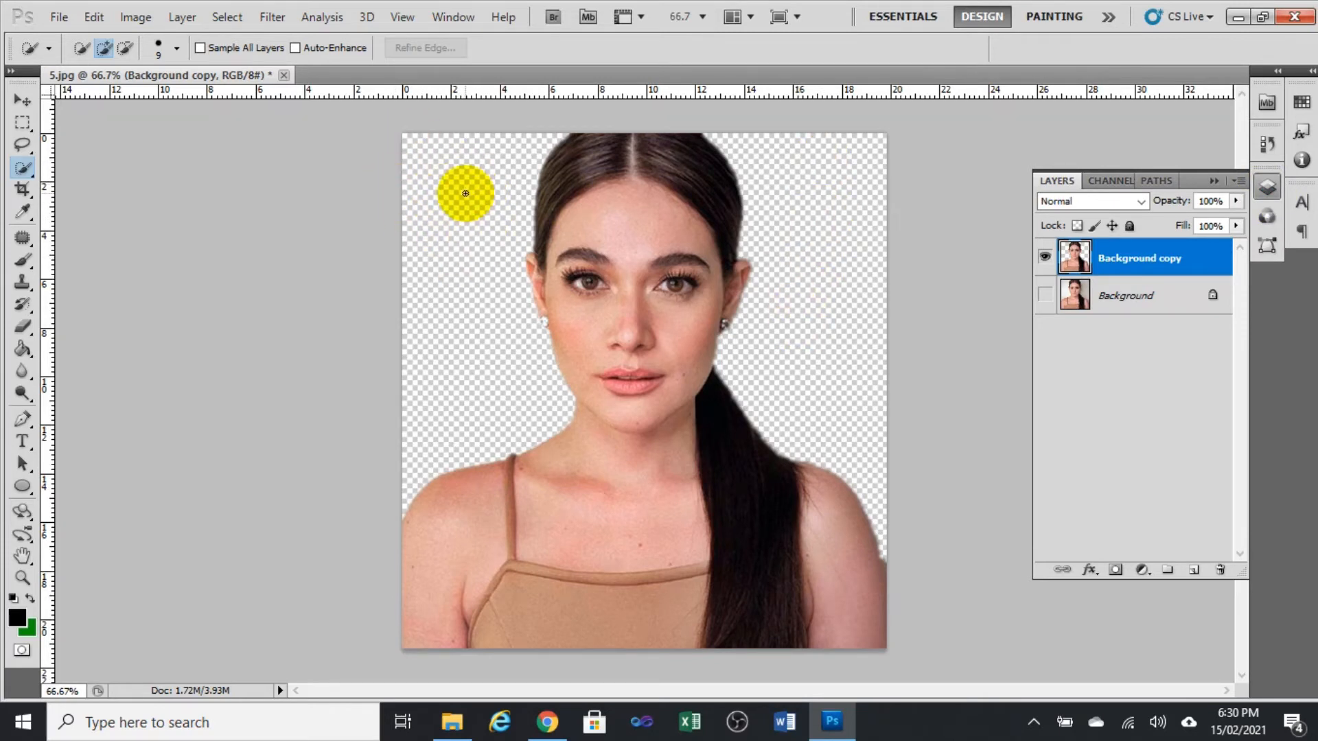
key("bracketright")
key("bracketright")
key("bracketright")
key("bracketright")
key("bracketright")
key("bracketright")
key("bracketright")
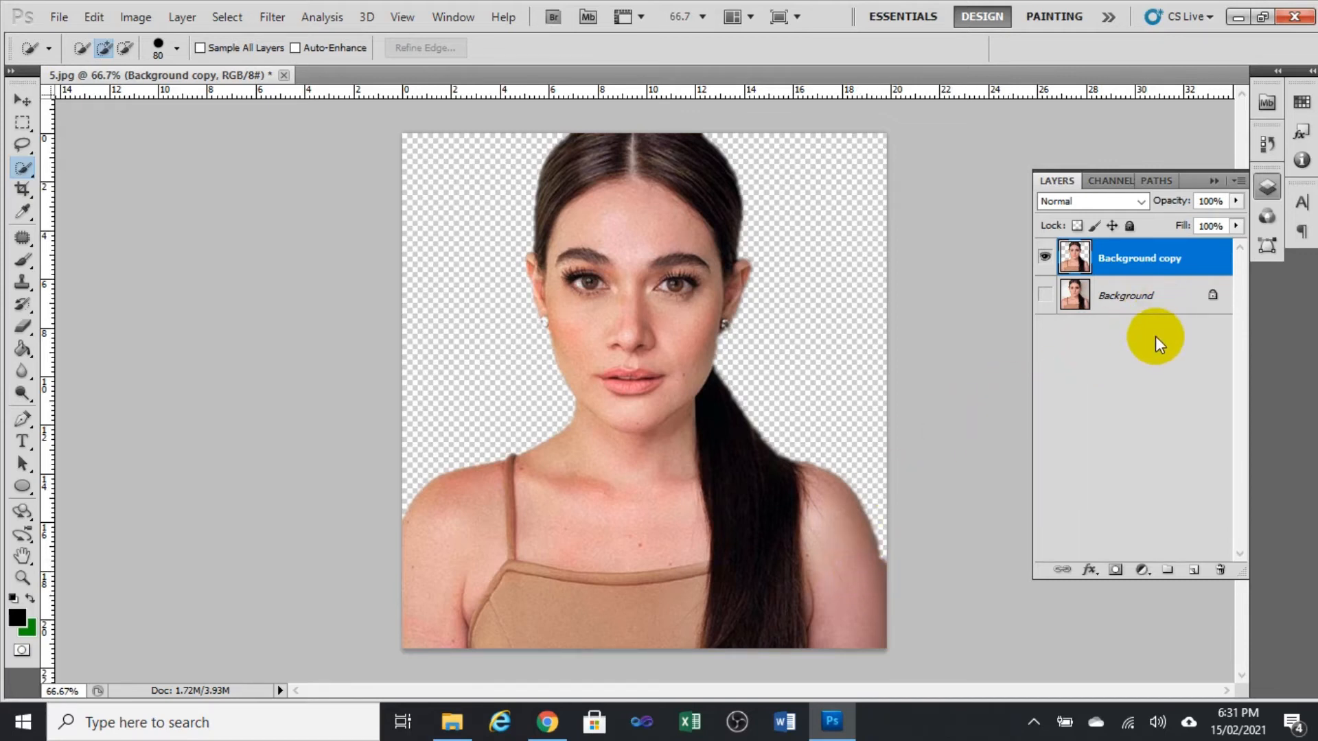
Make the original Background layer the active layer
left_click_drag(1156, 295, 1169, 273)
left_click(1169, 273)
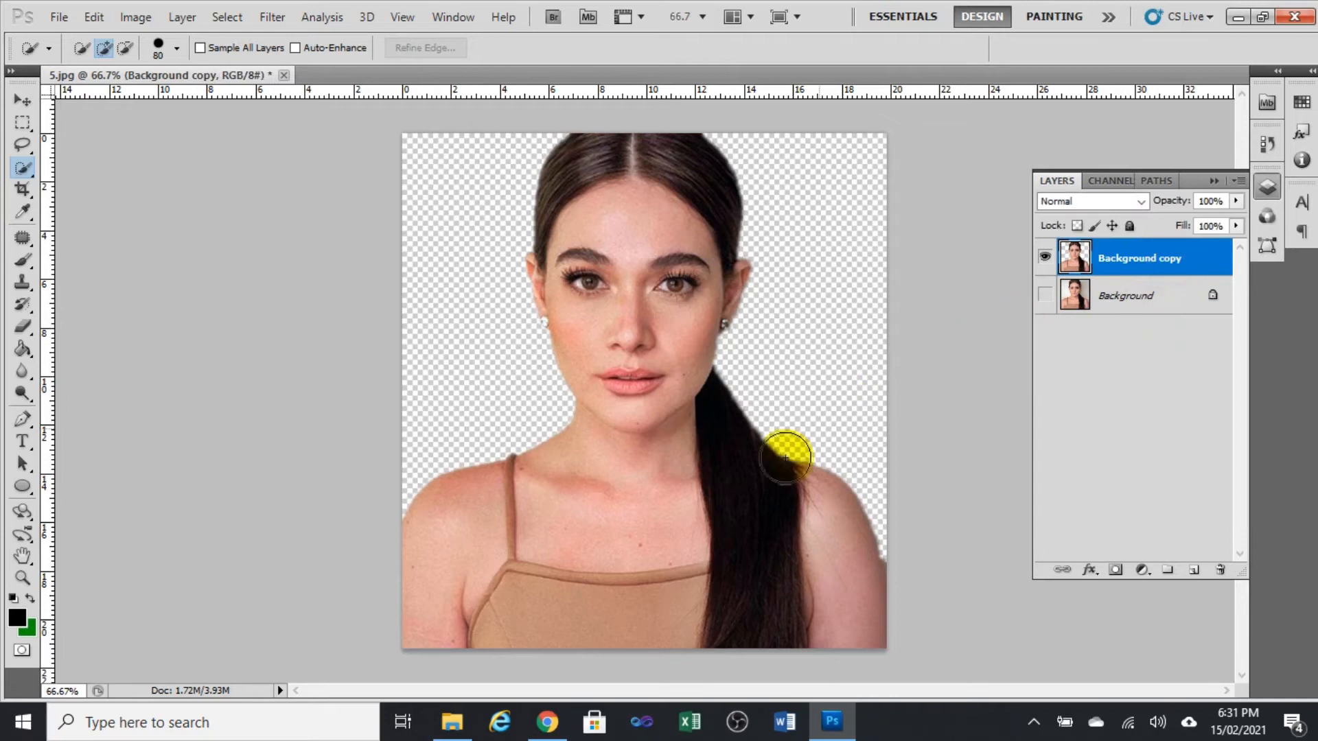
mouse_move(455, 731)
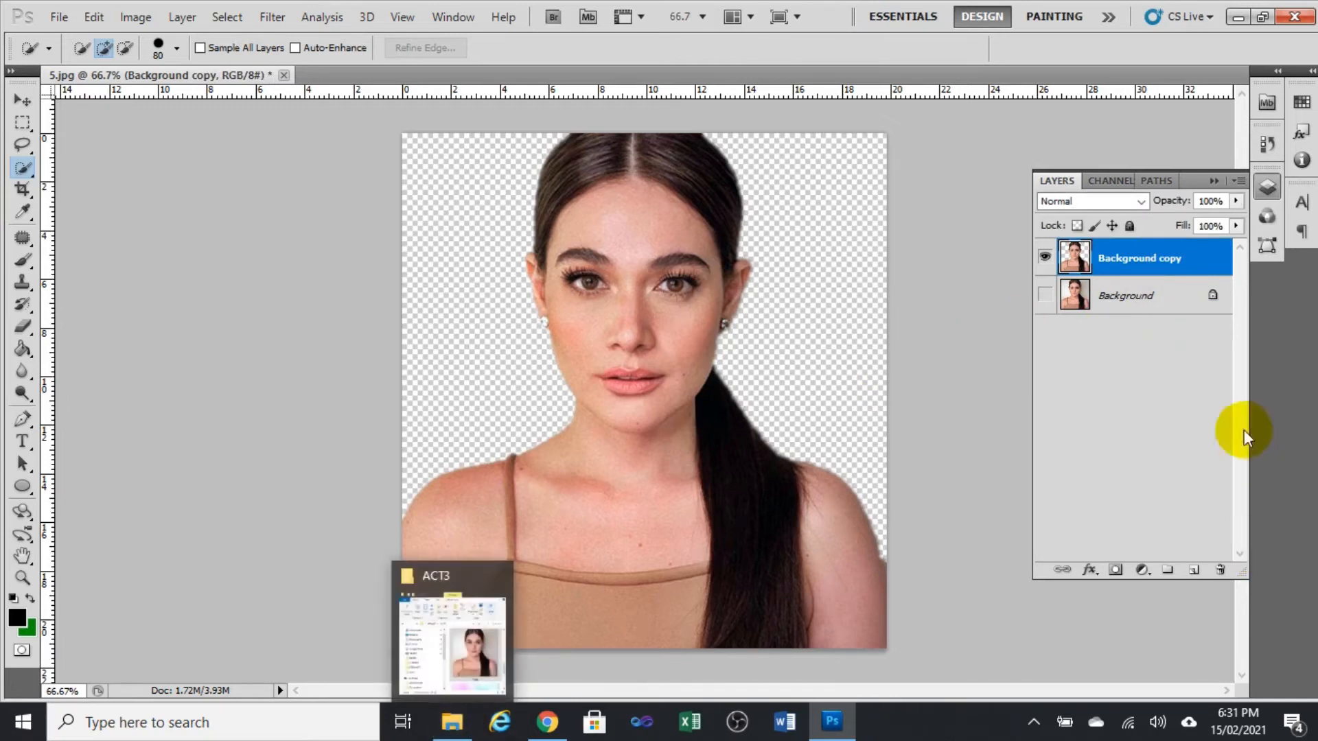
left_click(1160, 300)
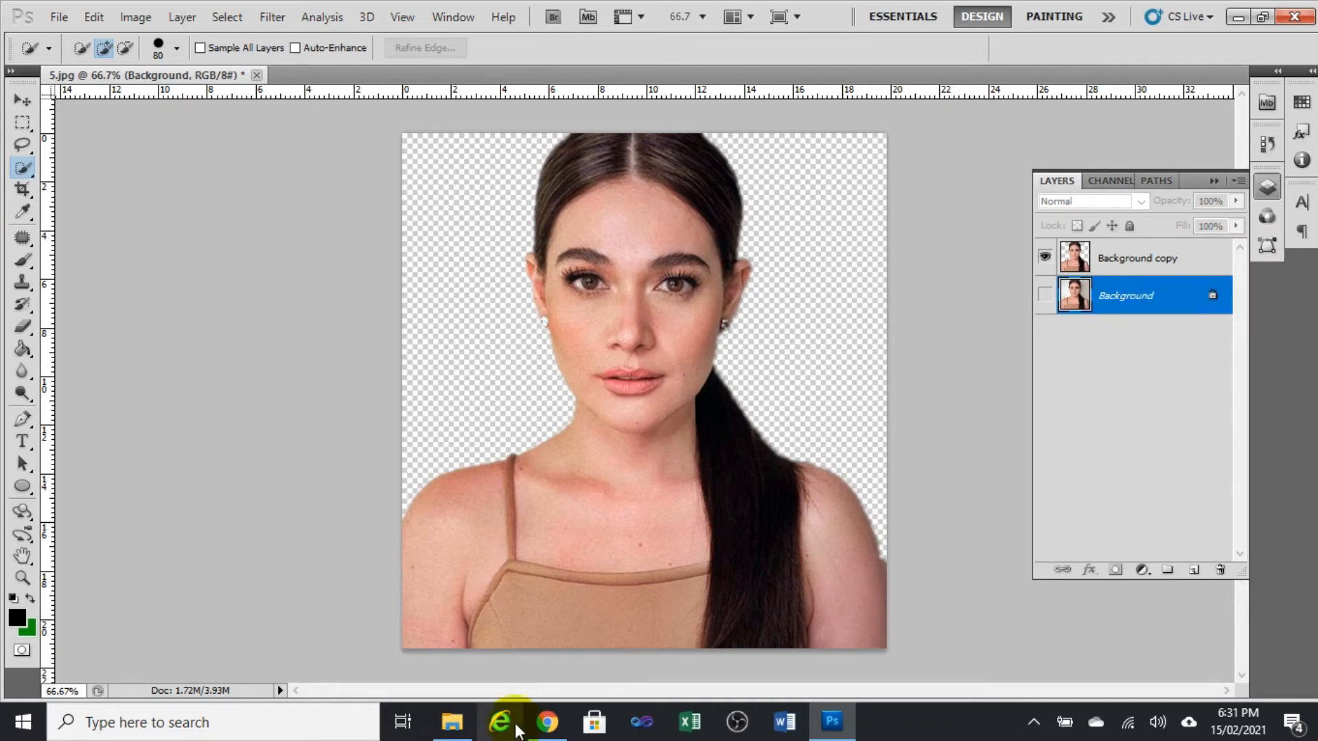
Switch to File Explorer and place bg.png from the ACT3 folder into 5.jpg, directly above the Background layer
left_click(451, 725)
left_click_drag(979, 108, 374, 123)
scroll(411, 442, "down", 5)
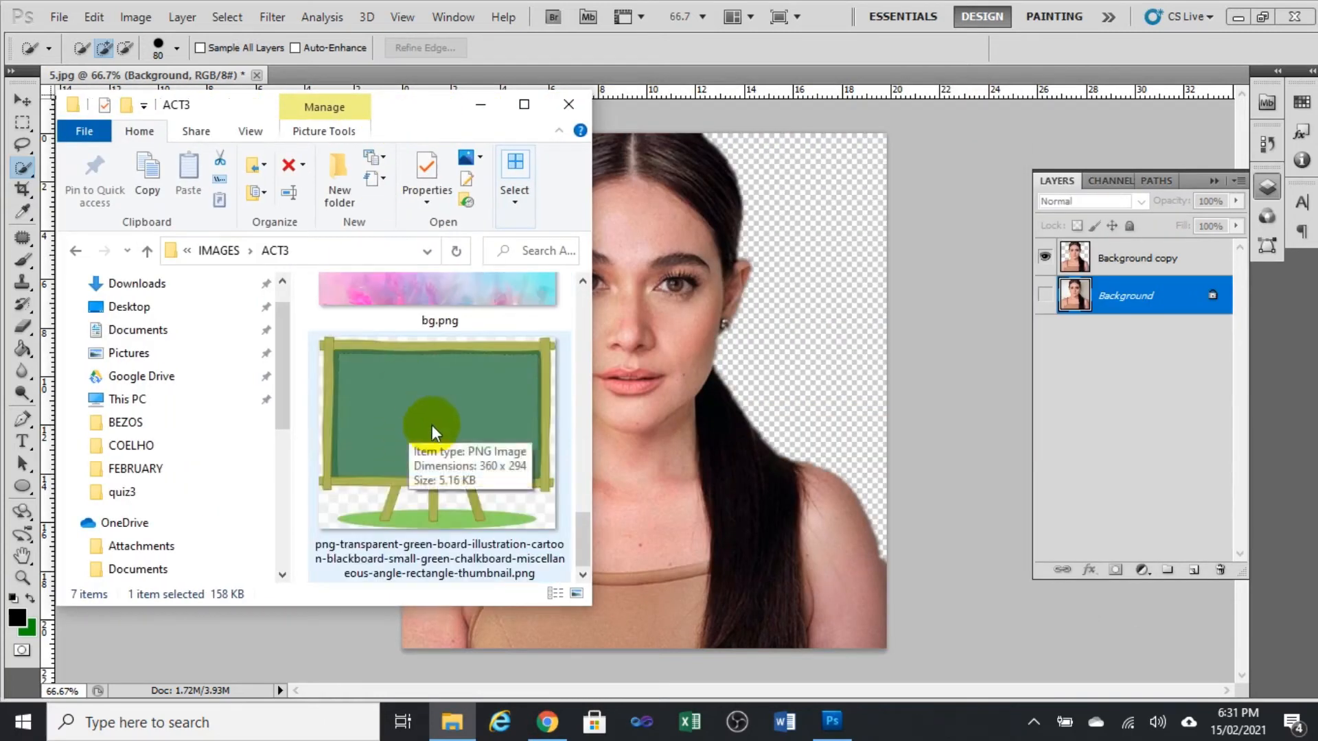
scroll(431, 426, "up", 5)
scroll(415, 473, "down", 2)
left_click(413, 451)
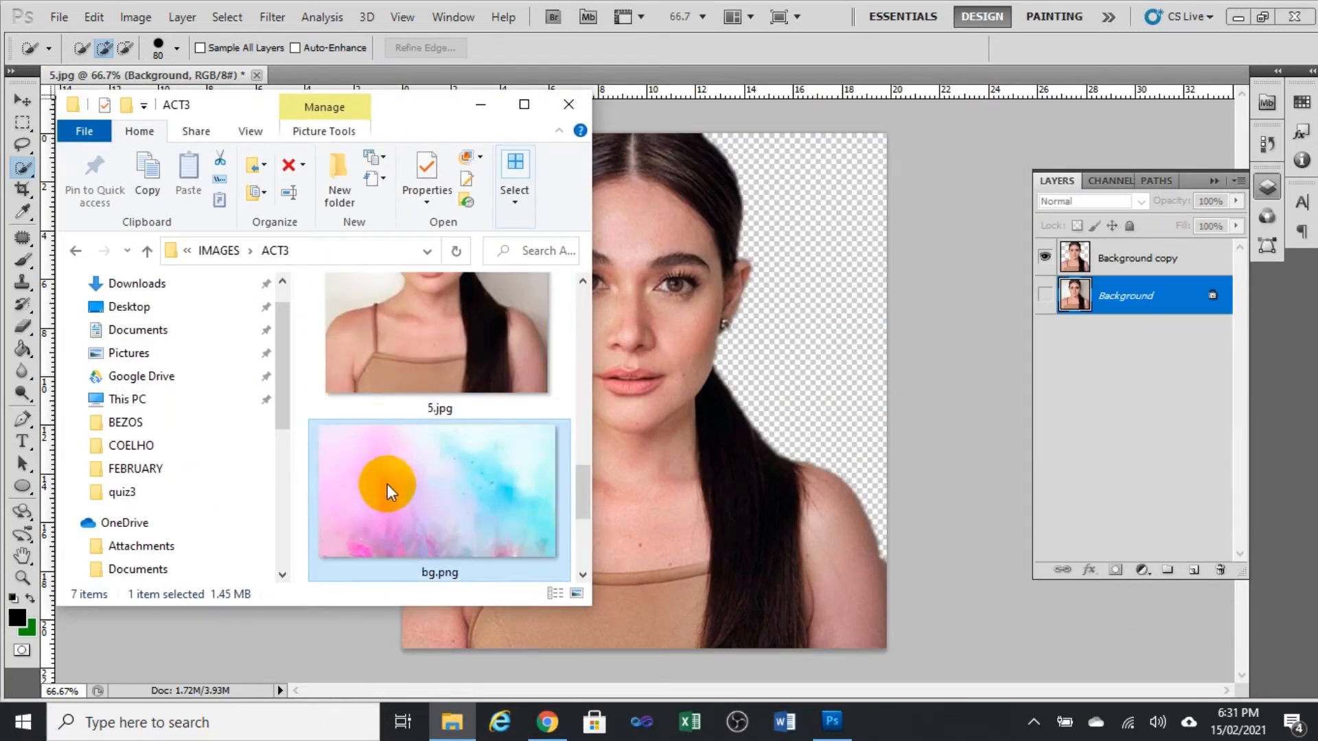
left_click_drag(374, 484, 823, 418)
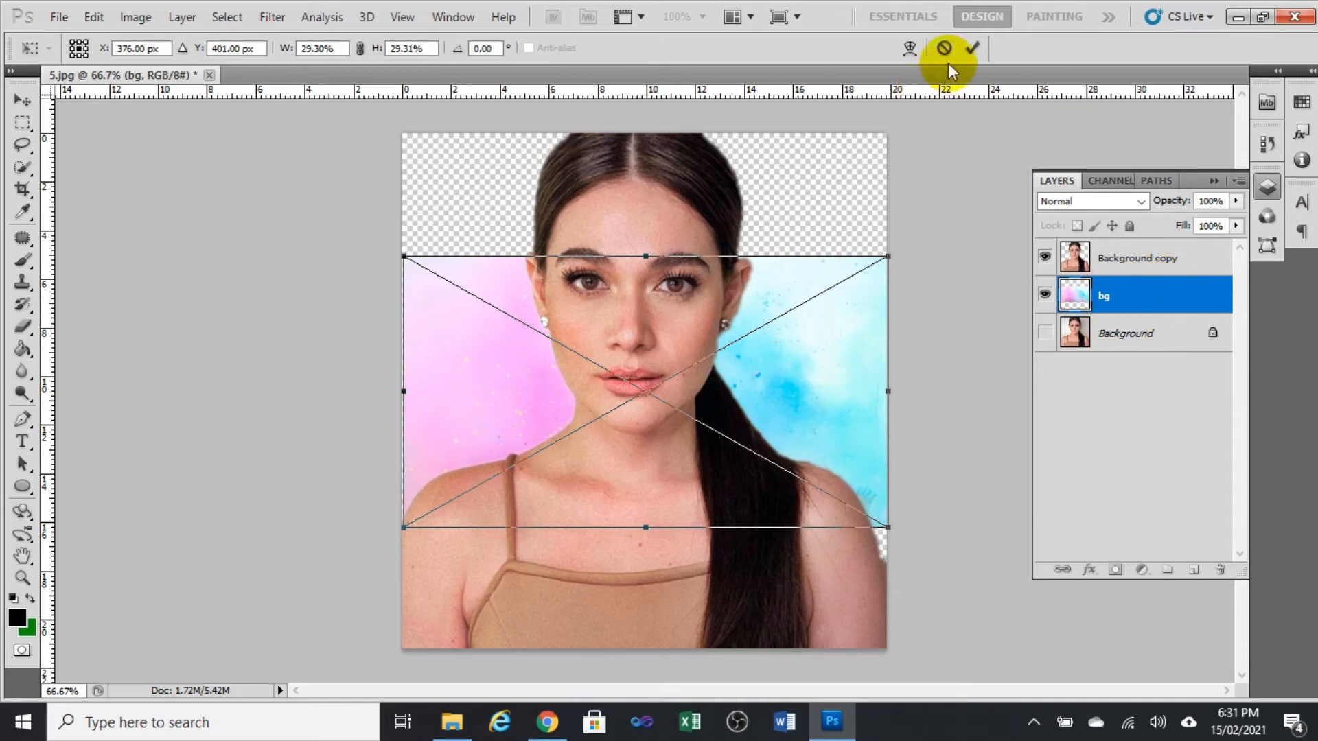
left_click(972, 49)
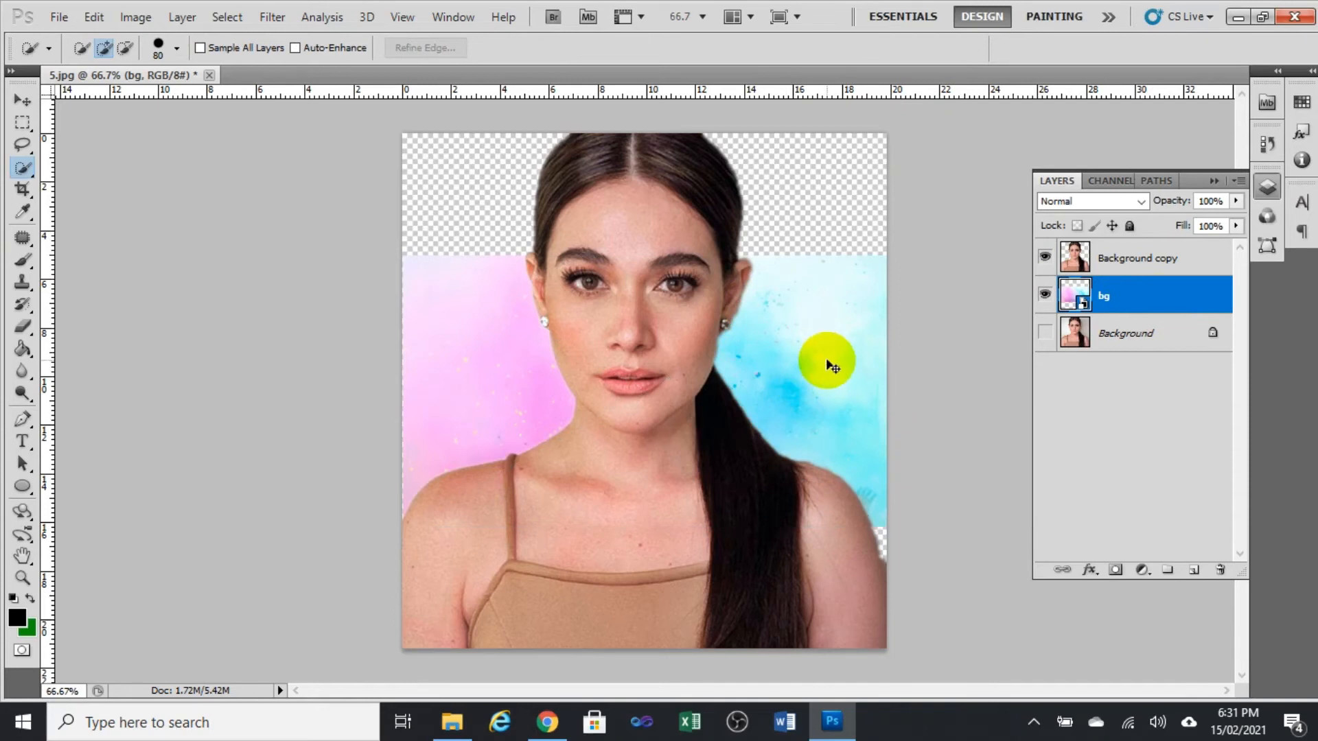
Scale the bg layer to about 47.5% and move it up so it fills the transparent area behind the woman
key("ctrl+t")
left_click_drag(403, 256, 299, 117)
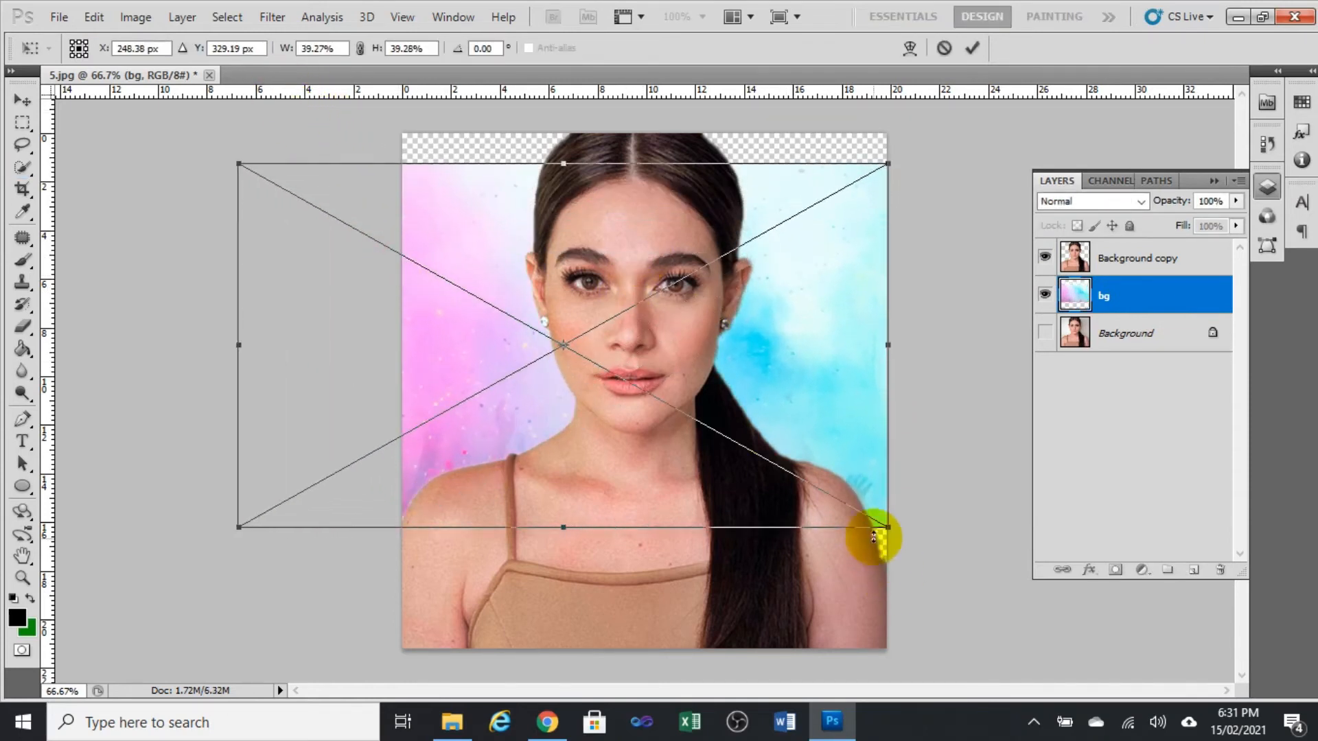
left_click_drag(888, 529, 979, 682)
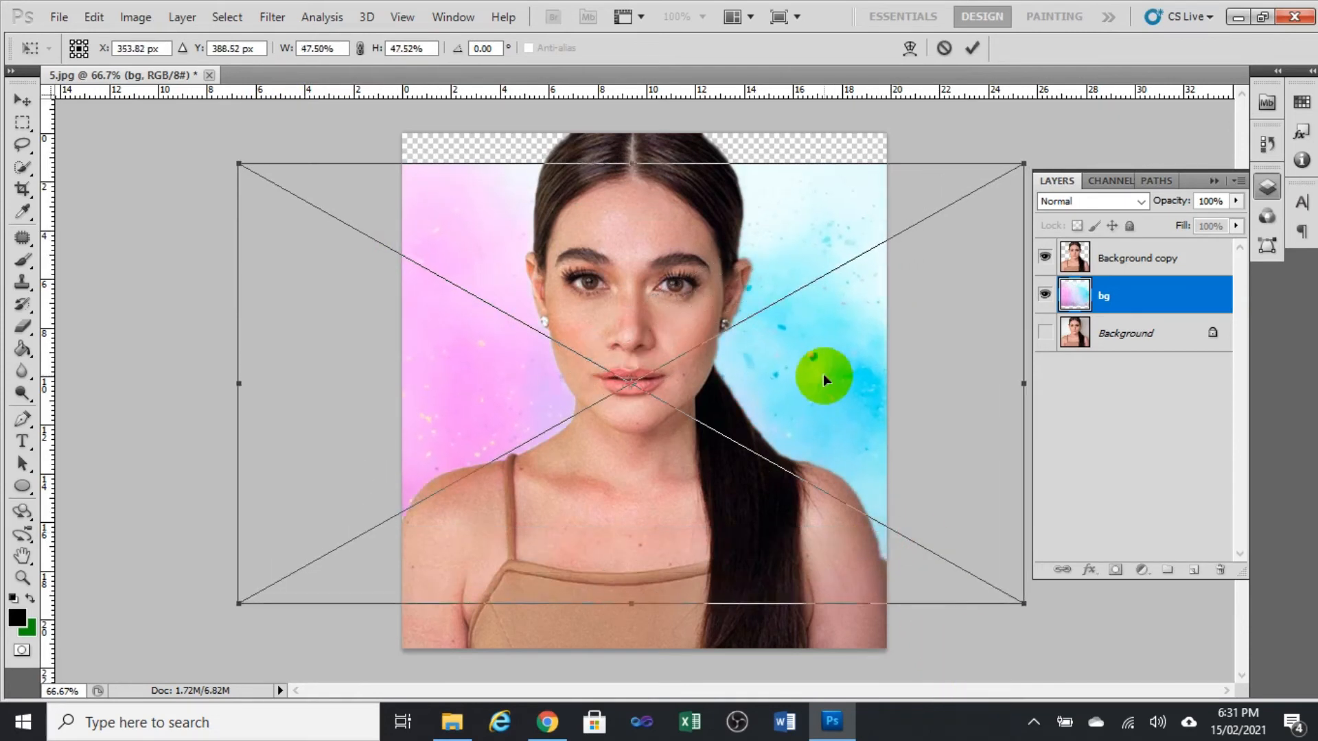
left_click_drag(822, 374, 815, 345)
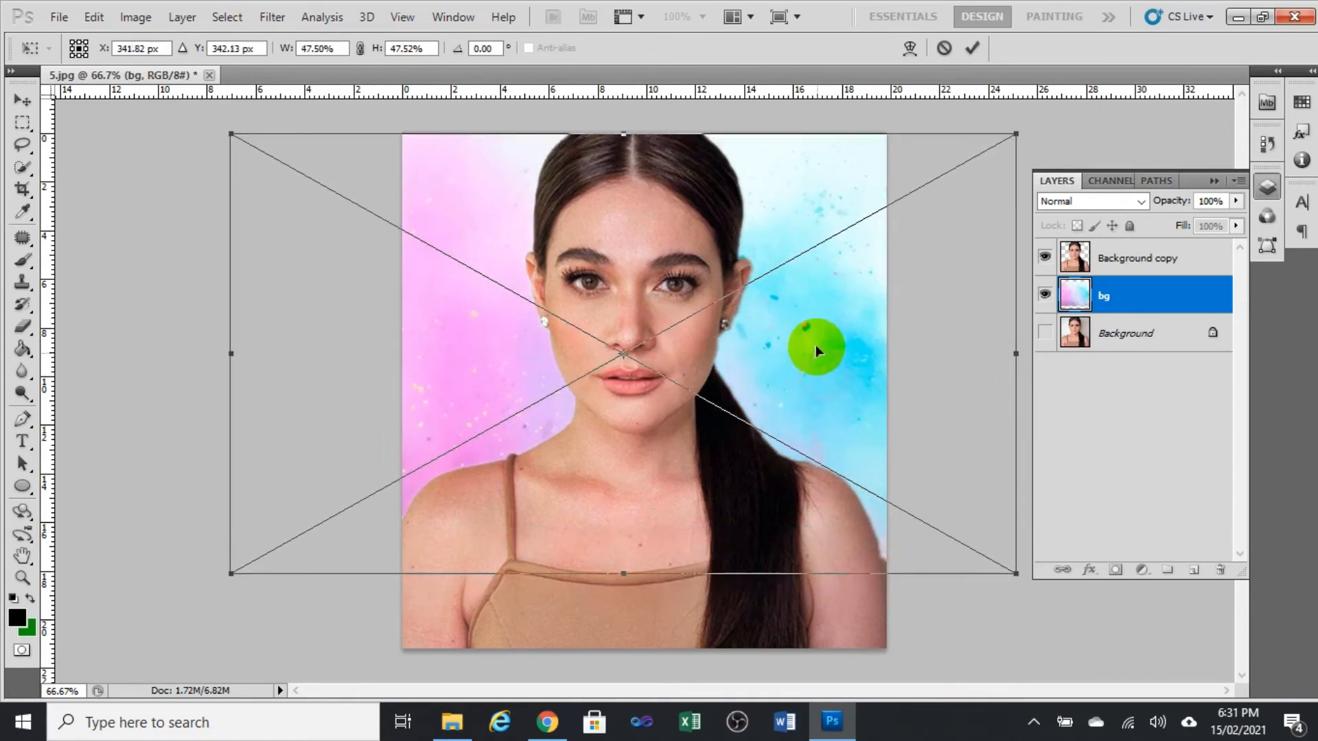
left_click(970, 47)
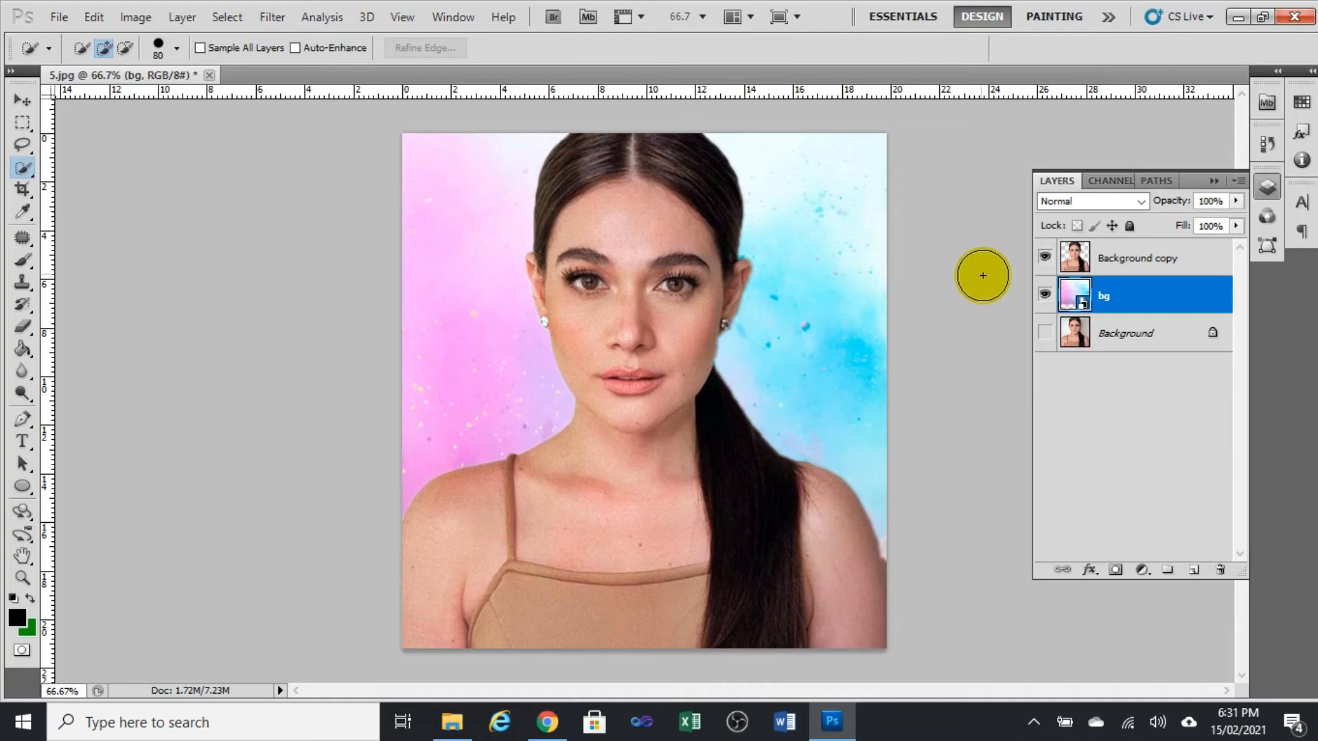
Rasterize the Background copy and bg layers together and merge them into one layer
left_click(1166, 261, "ctrl")
right_click(1168, 258)
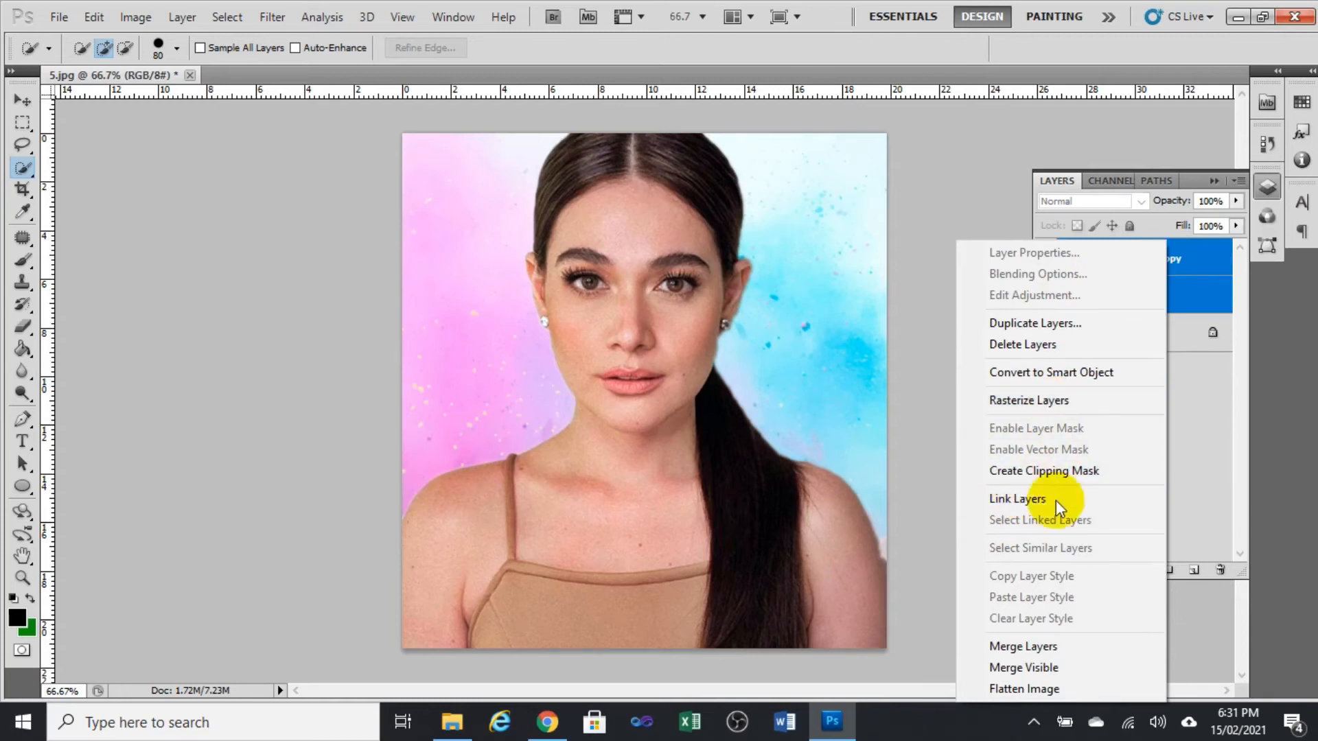
left_click(1086, 405)
right_click(1163, 262)
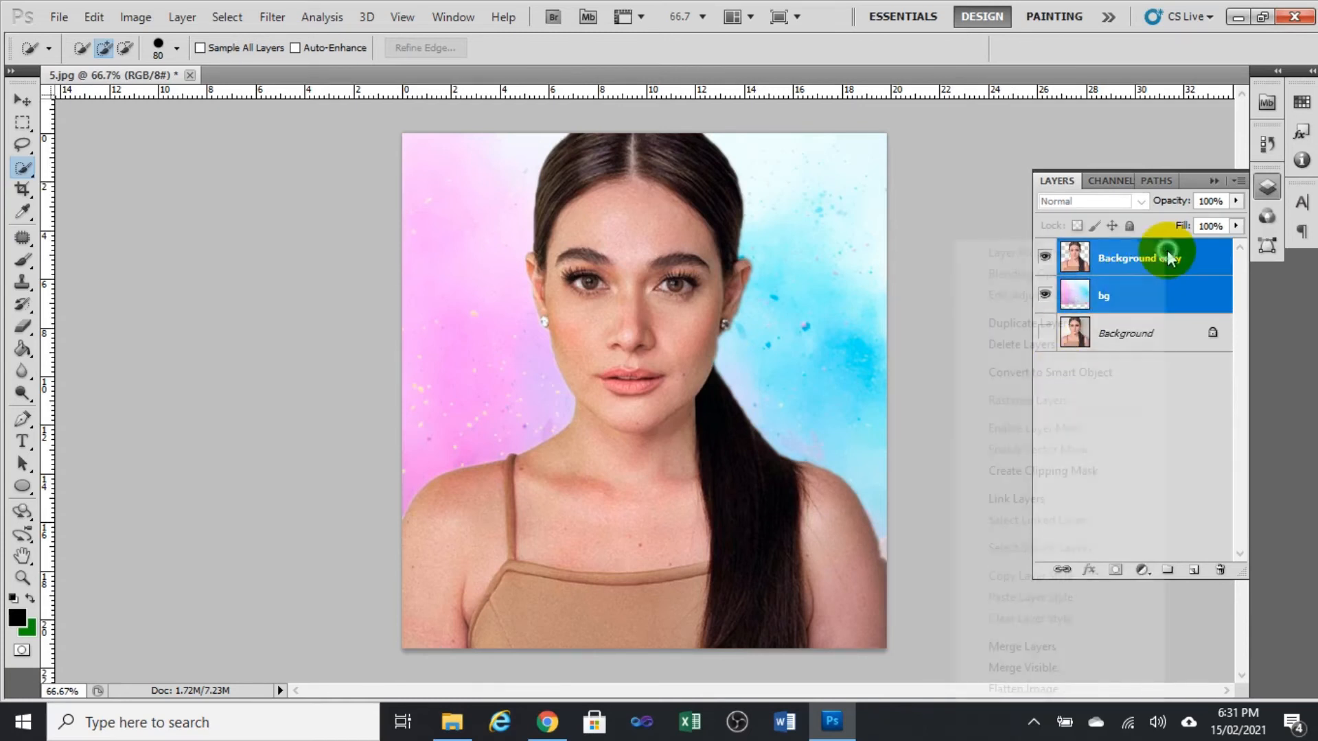
left_click(1067, 646)
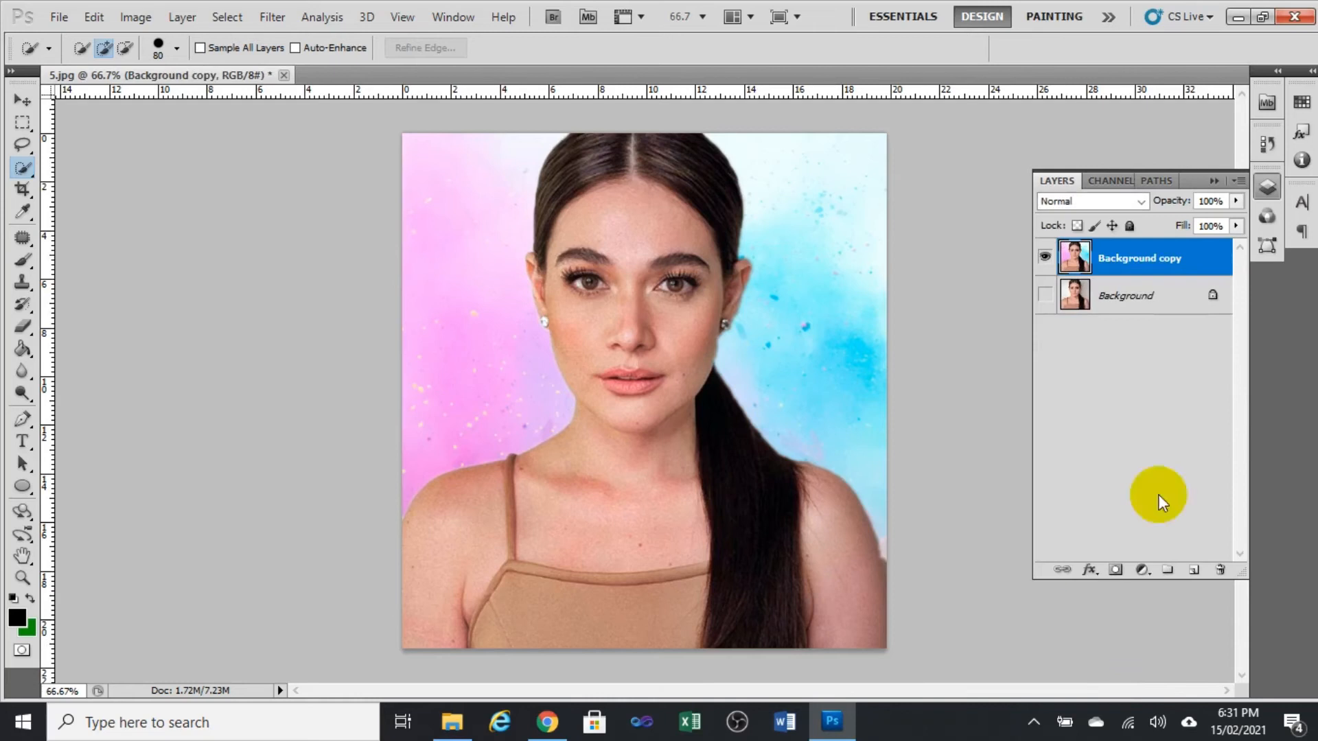
Show the original Background layer and switch the merged layer's visibility off and on to compare the two backgrounds
left_click(1044, 295)
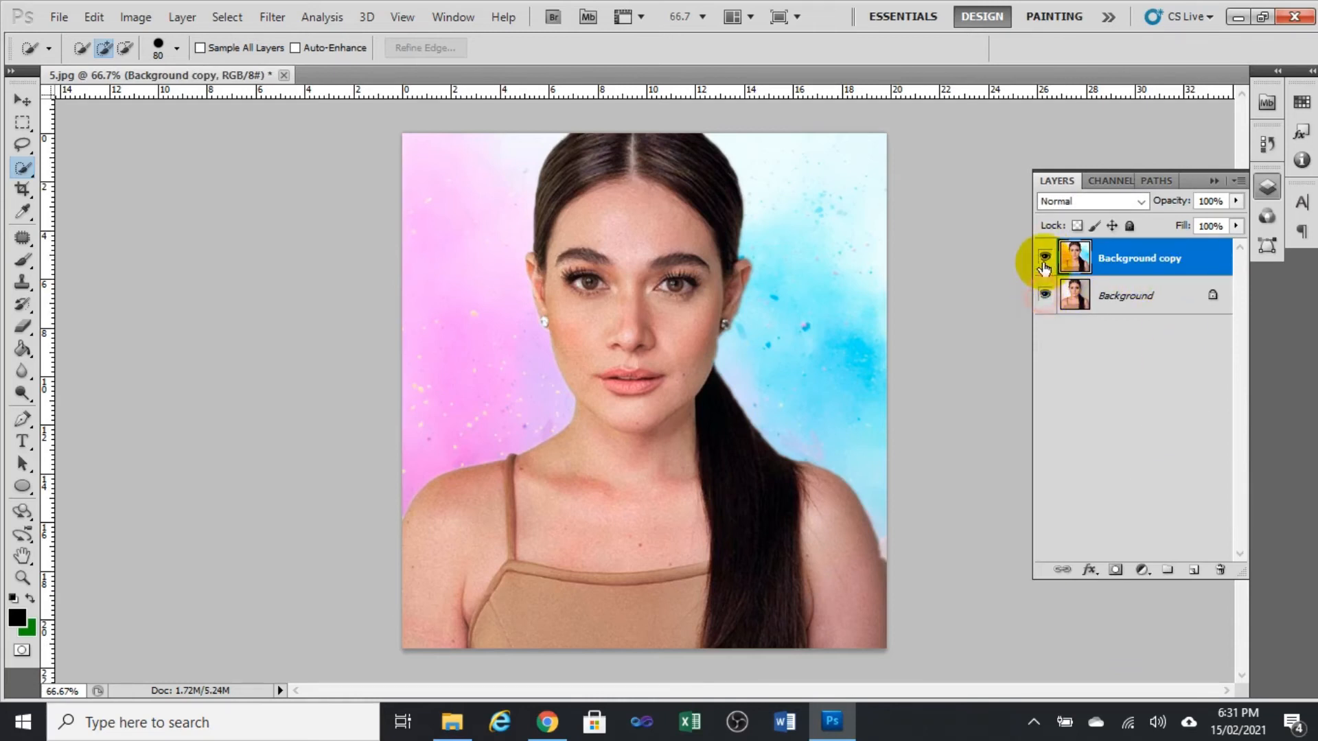
left_click(1045, 259)
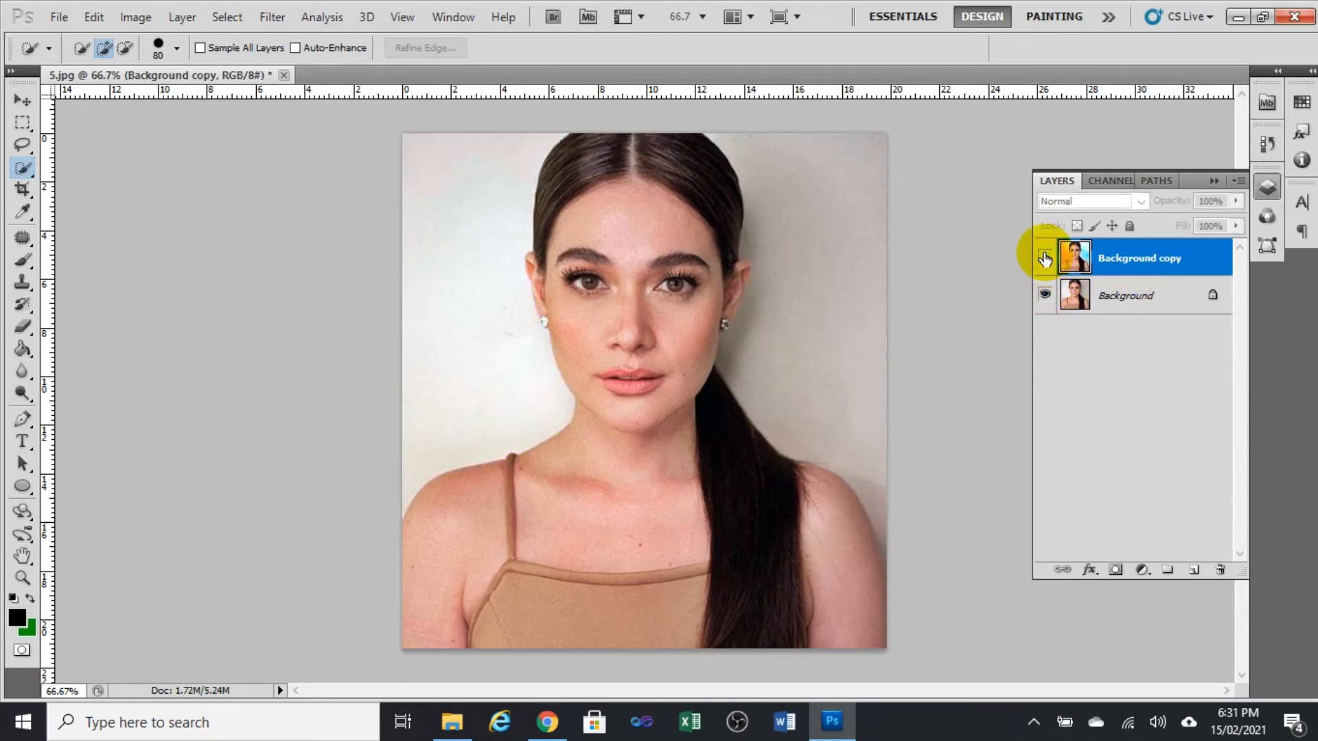
left_click(1045, 258)
left_click(1044, 258)
left_click(1044, 258)
left_click(1045, 259)
left_click(1045, 260)
left_click(1044, 259)
left_click(1044, 259)
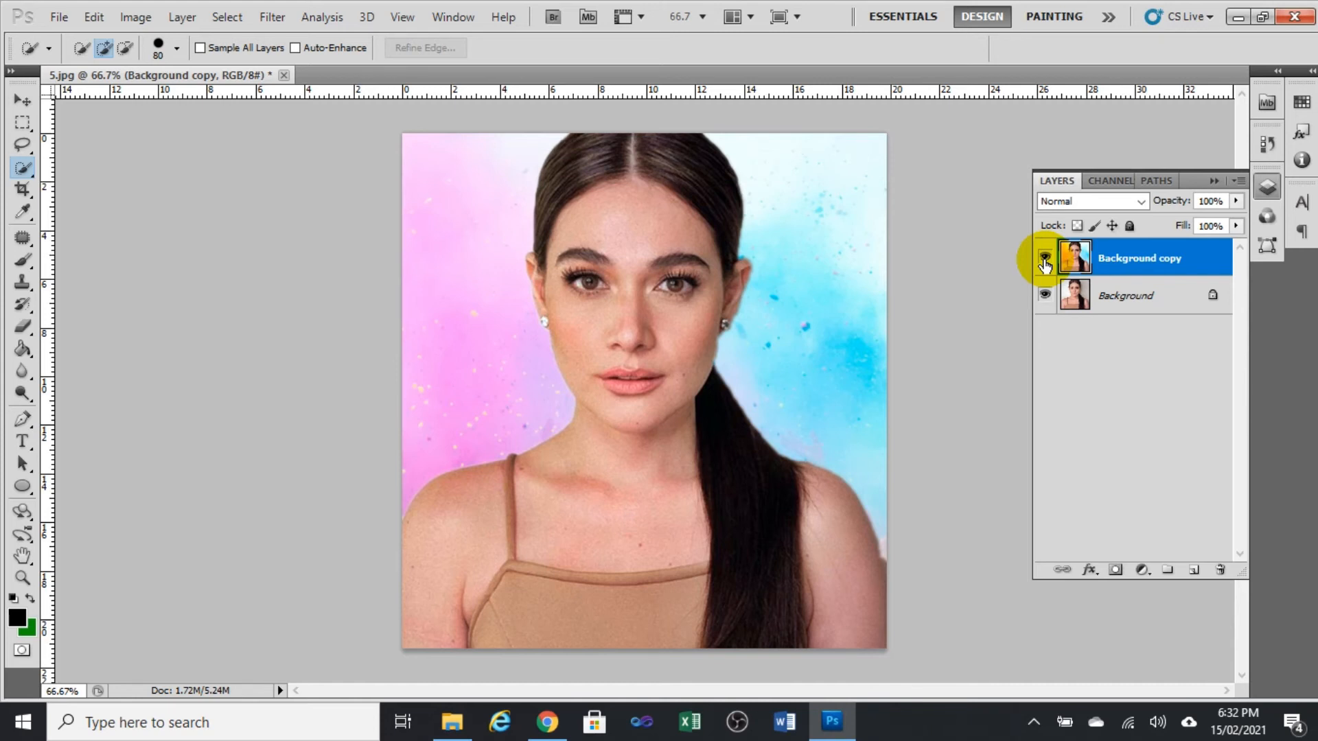
left_click(1044, 259)
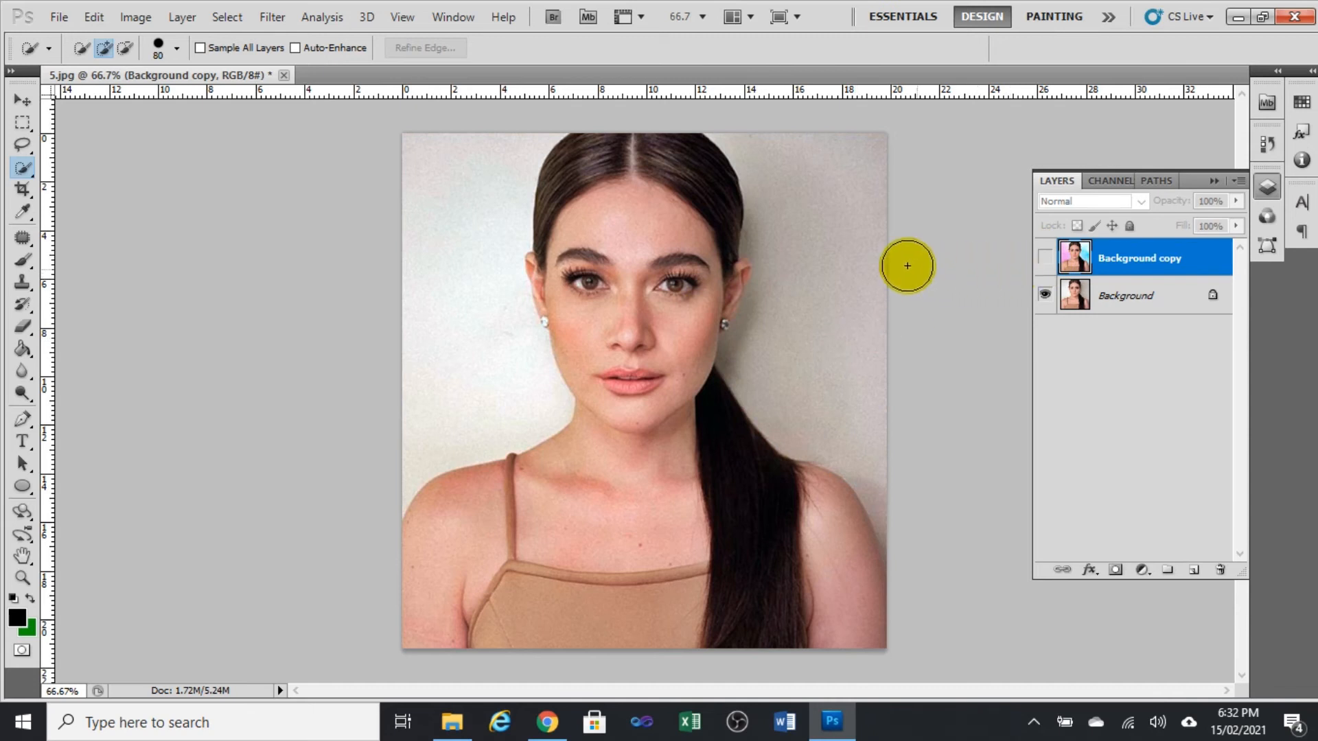
left_click(1043, 259)
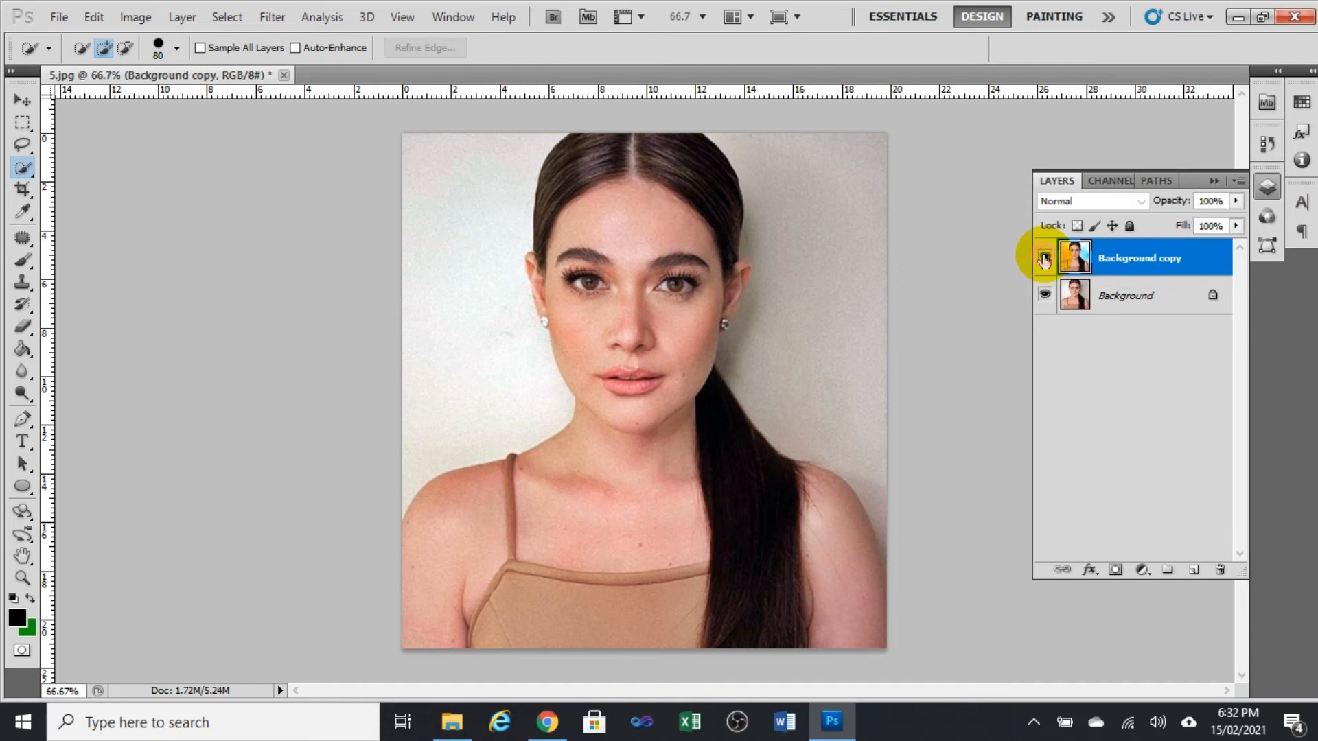
left_click(1044, 260)
left_click(1044, 260)
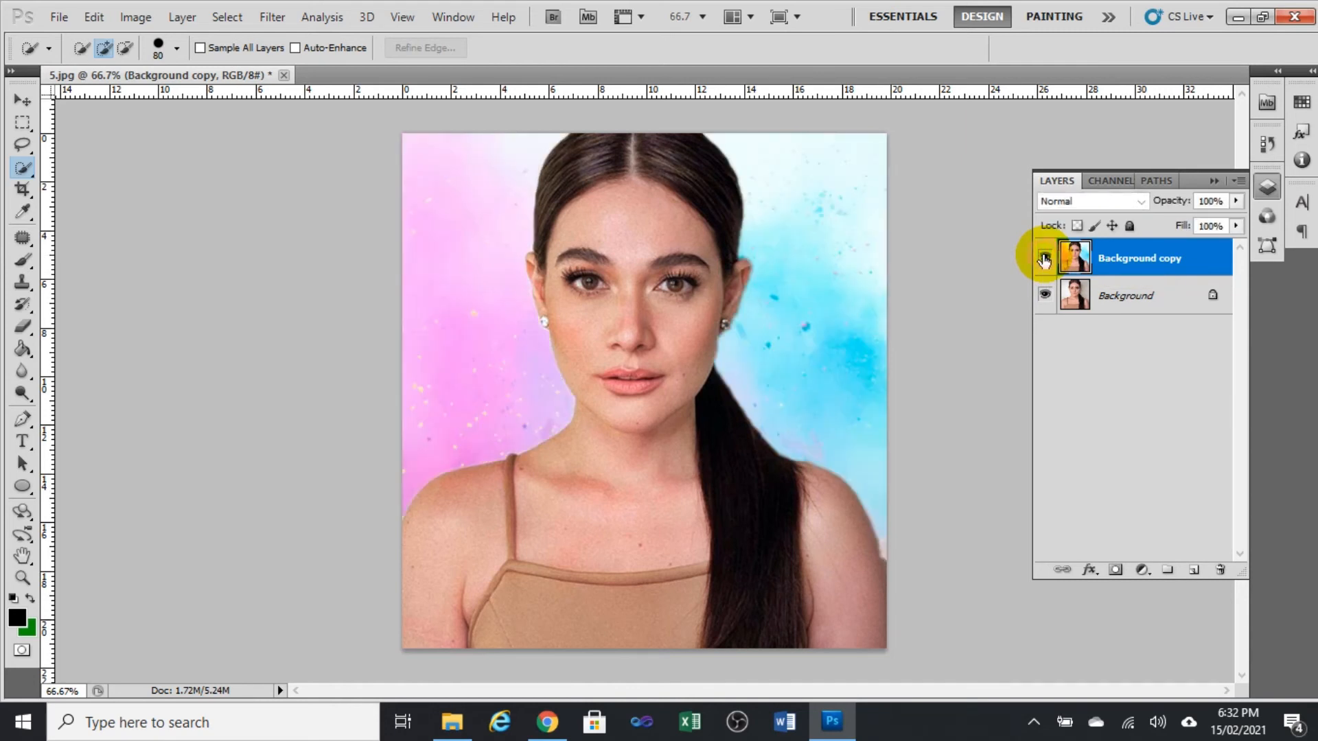
Create a new document from the U.S. Paper preset in Letter size, 8.5 x 11 inches at 300 pixels/inch
left_click(58, 18)
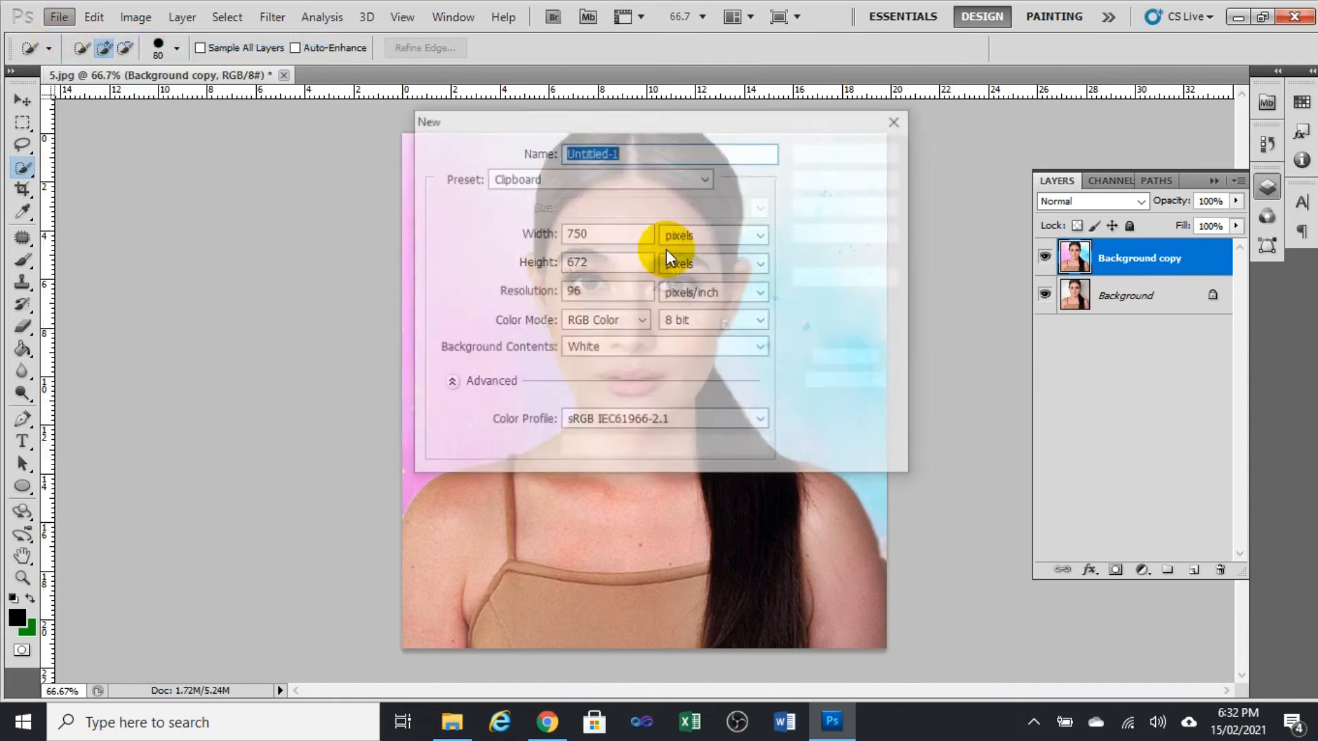
left_click(705, 182)
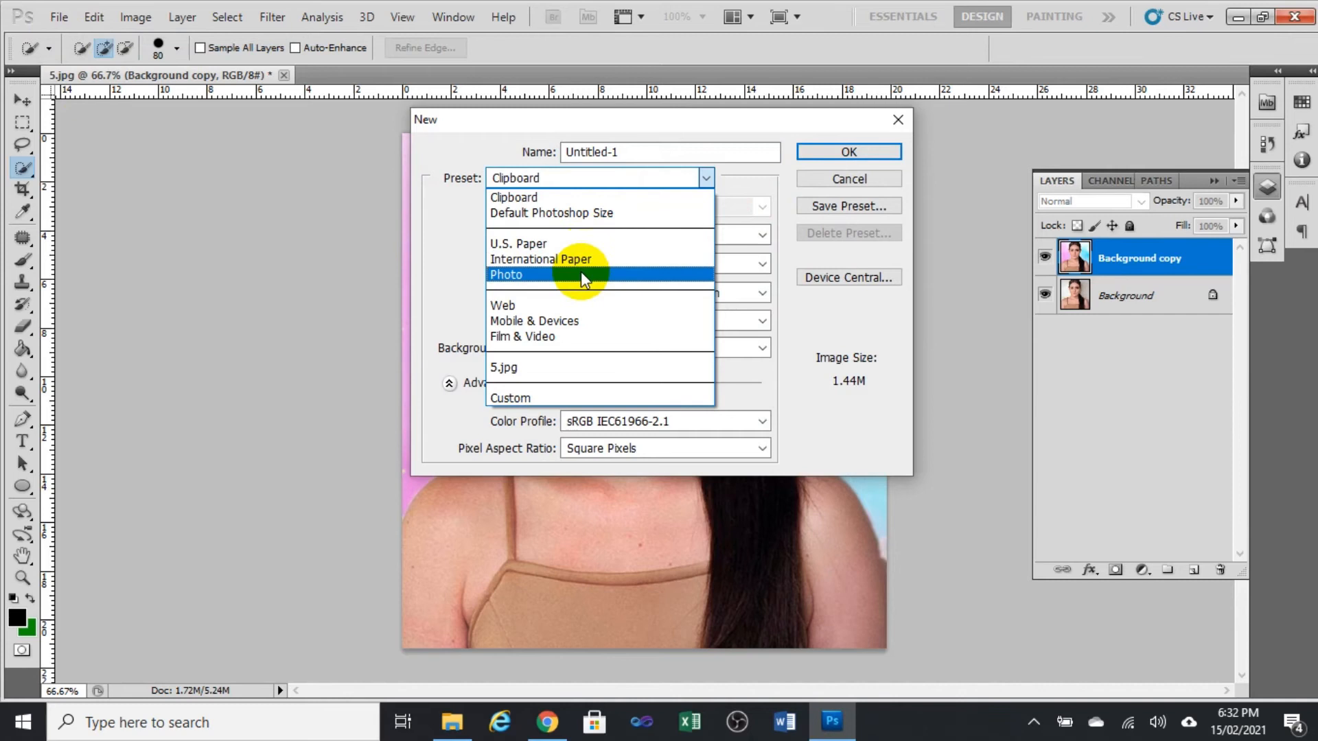
left_click(590, 248)
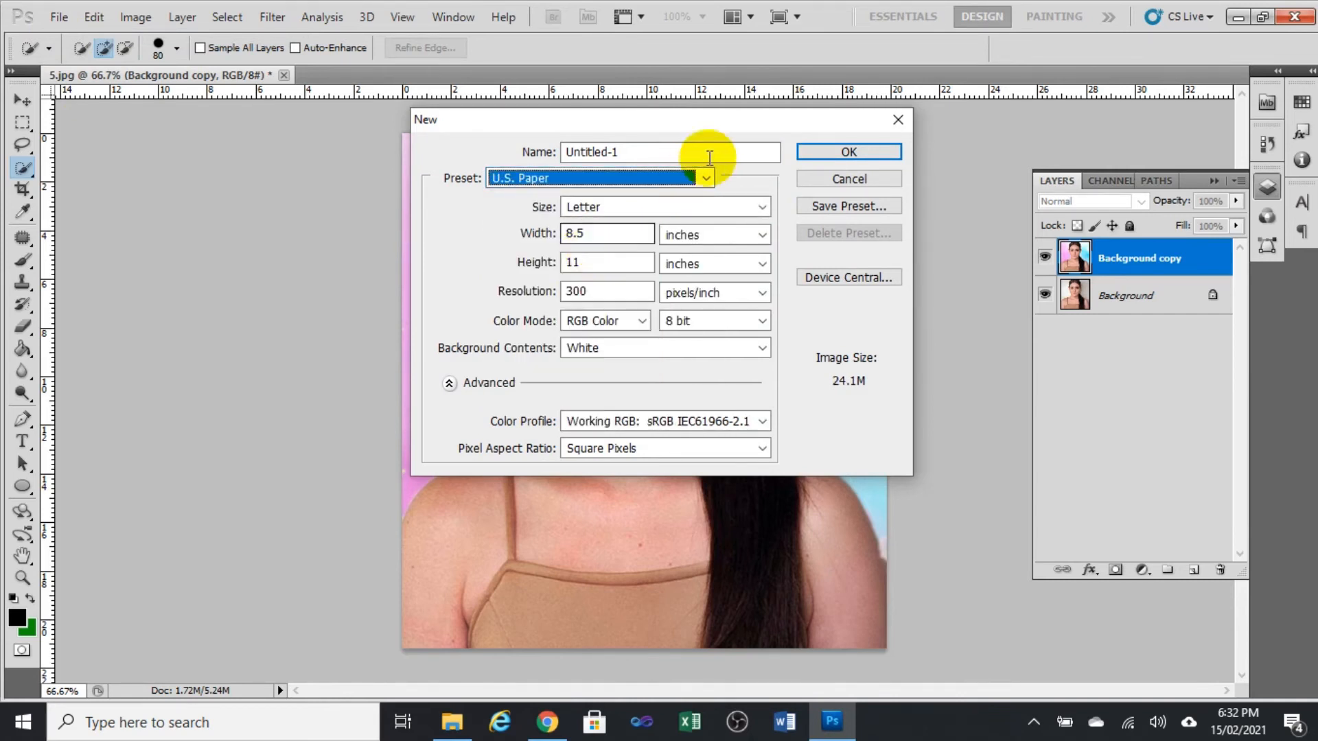
left_click(868, 150)
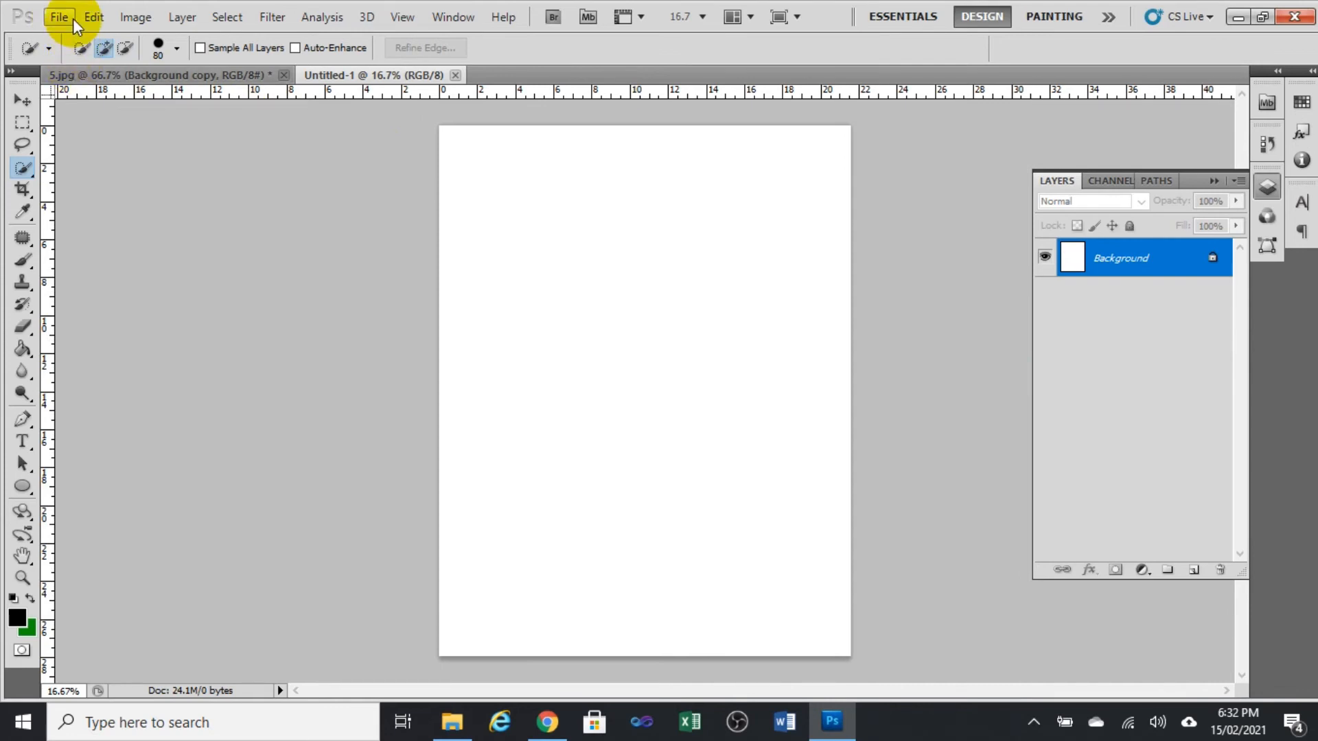
Place 5.jpg from the ACT3 folder into the new document, scaled to about 57.2% in the page's upper-left corner
left_click(473, 733)
scroll(490, 439, "up", 8)
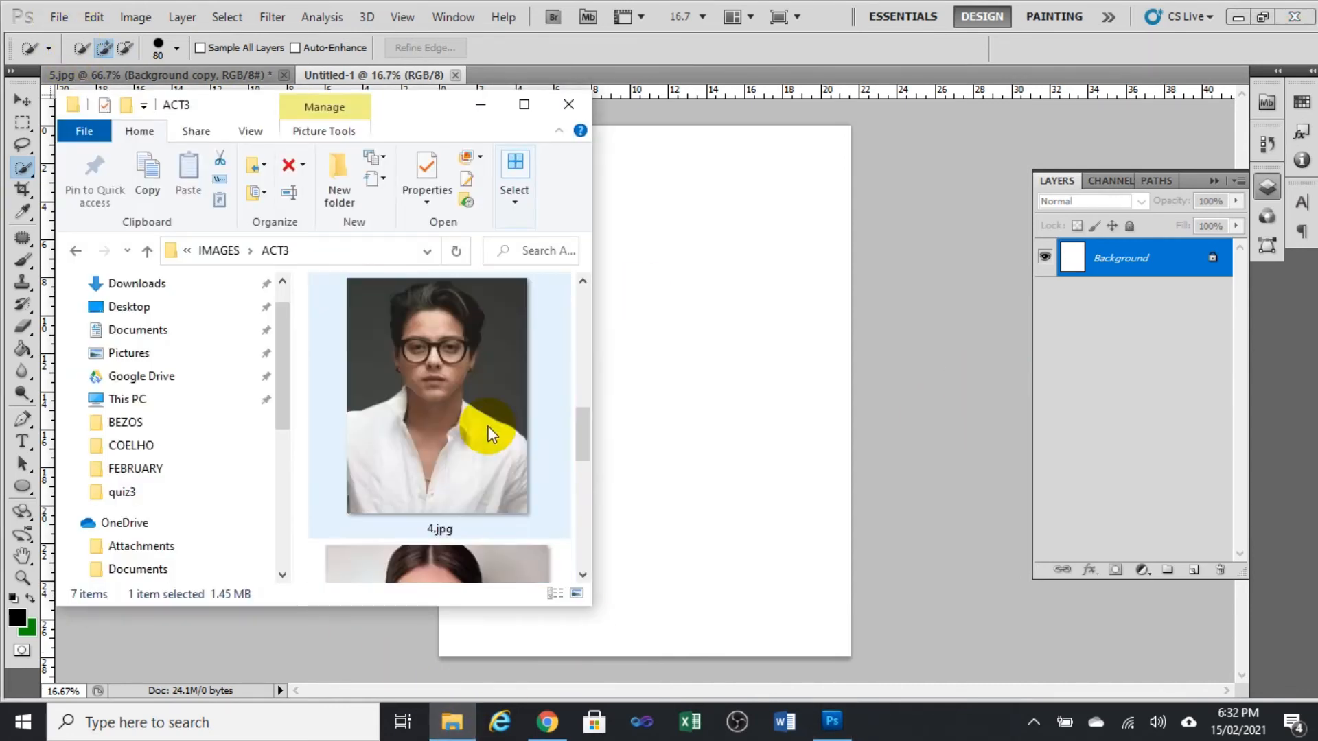
scroll(487, 464, "down", 8)
left_click_drag(487, 465, 768, 362)
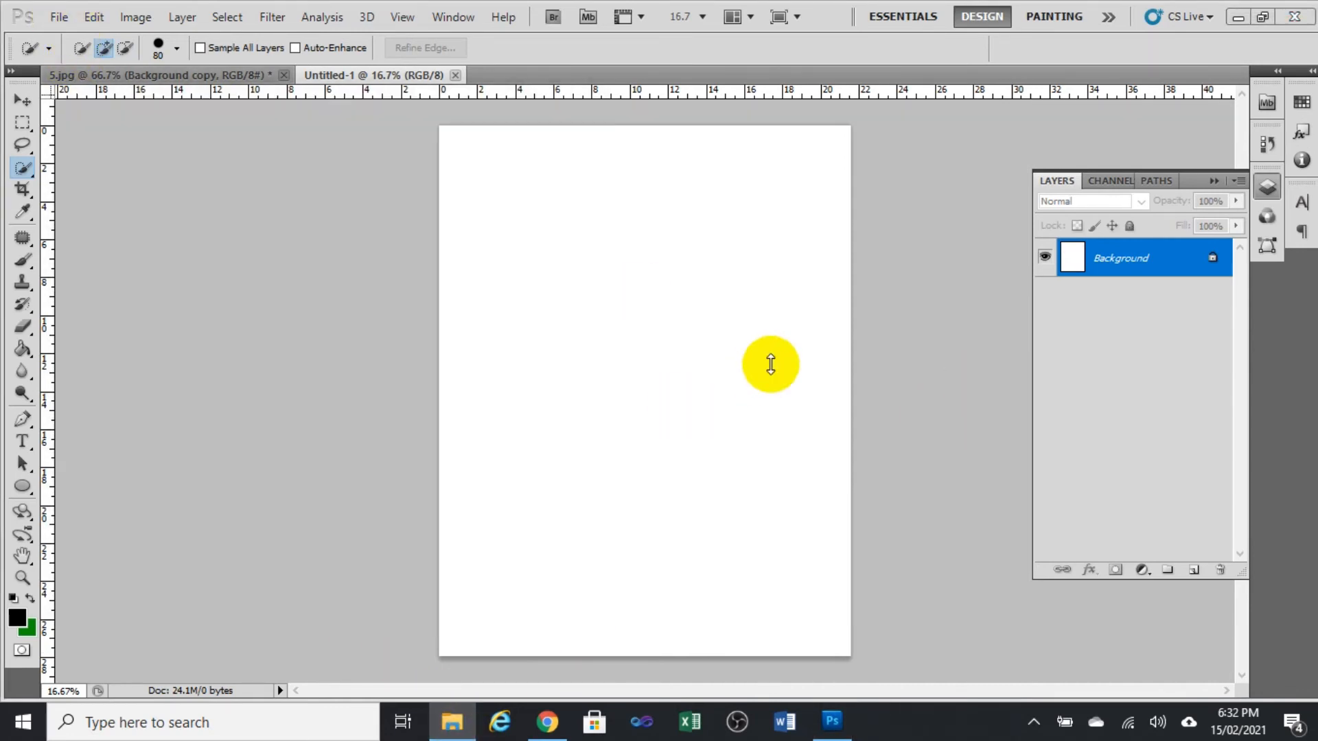
left_click_drag(834, 591, 690, 404)
left_click_drag(640, 298, 624, 236)
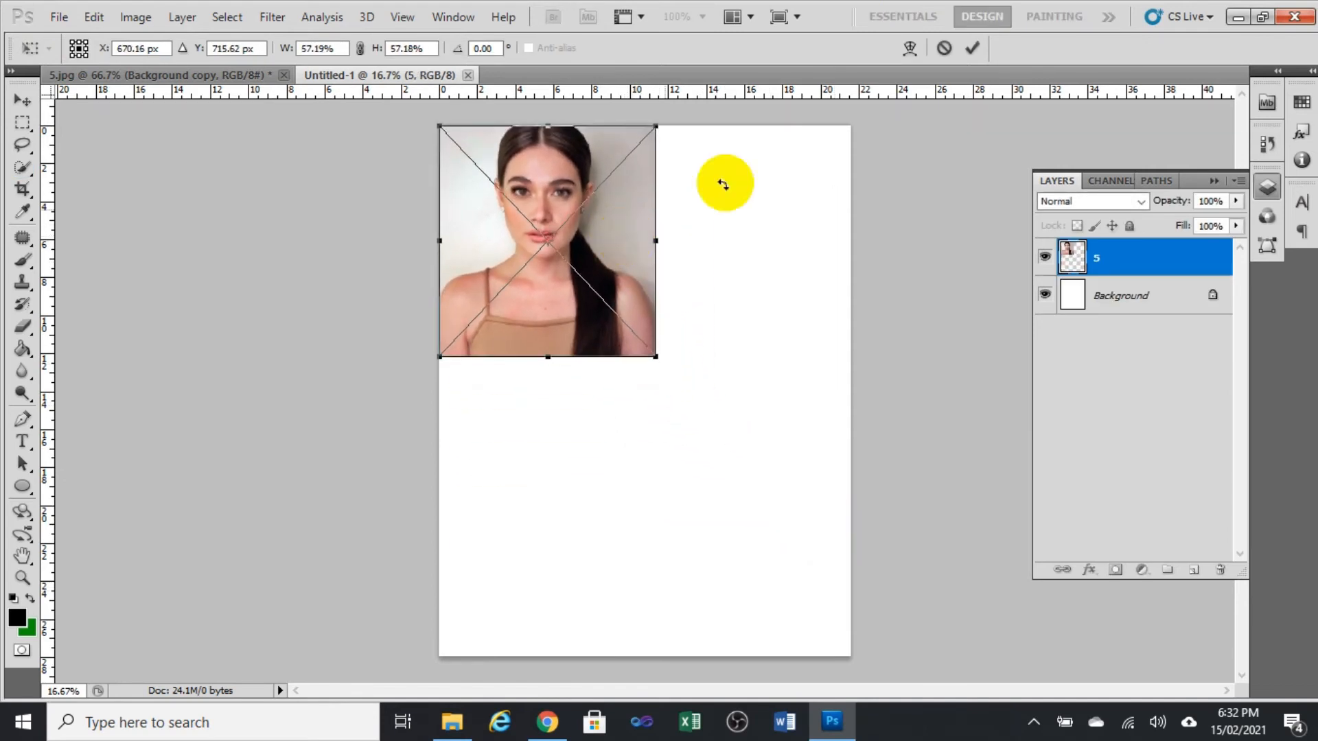
left_click(974, 49)
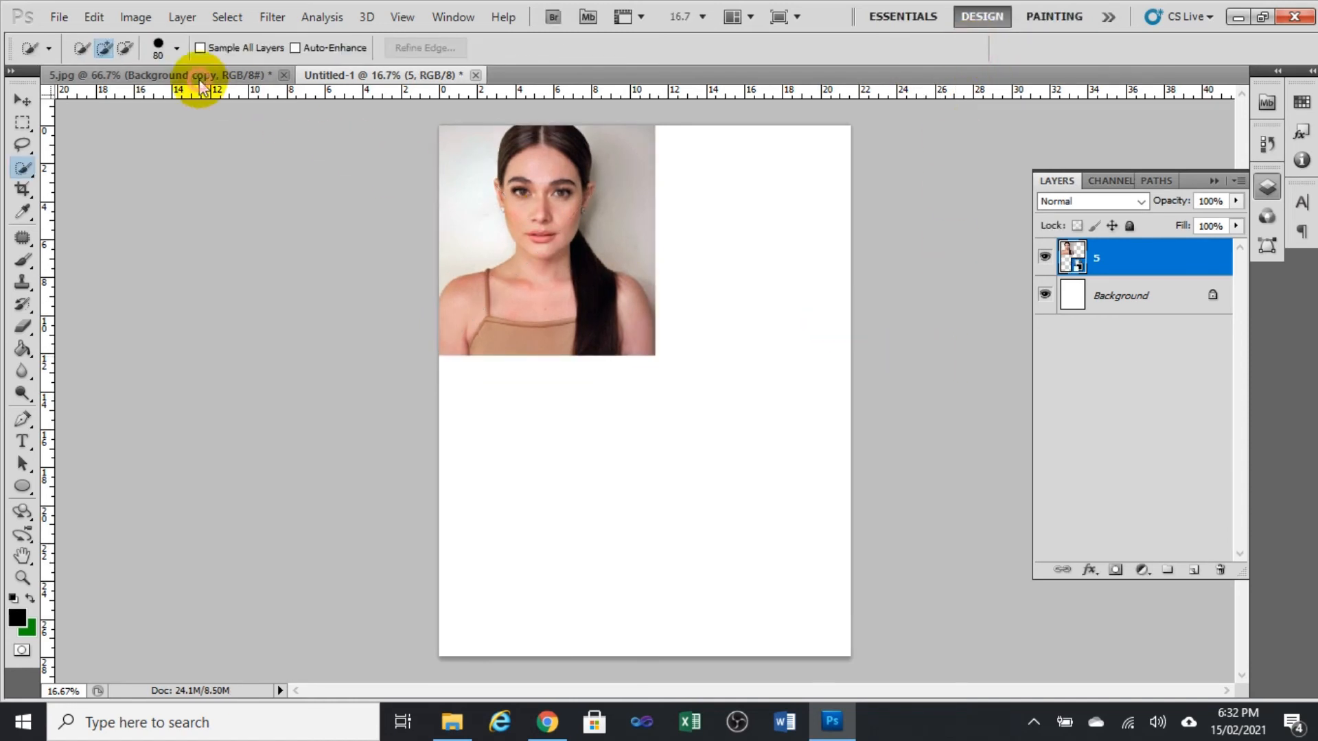
Return to the edited 5.jpg document and save it as a PNG copy named after in the ACT3 folder
left_click(199, 79)
left_click(59, 16)
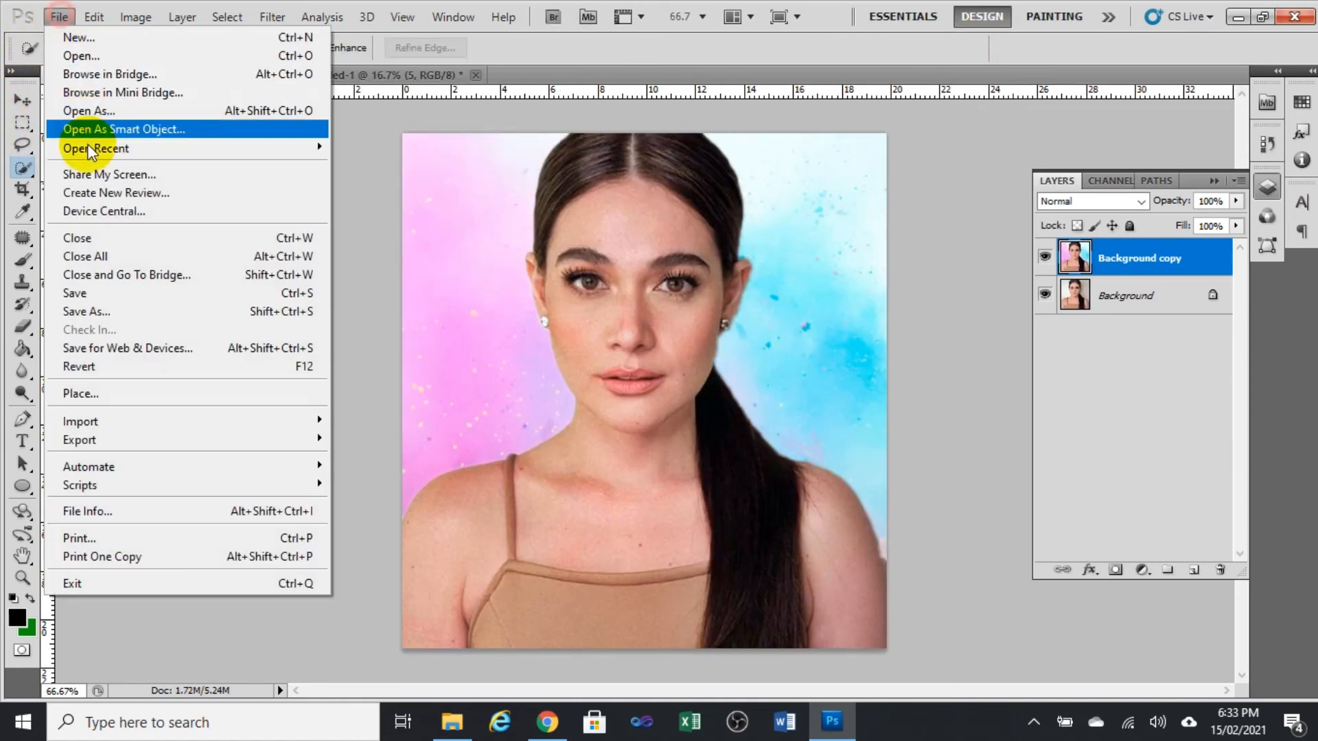
left_click(97, 295)
left_click(957, 412)
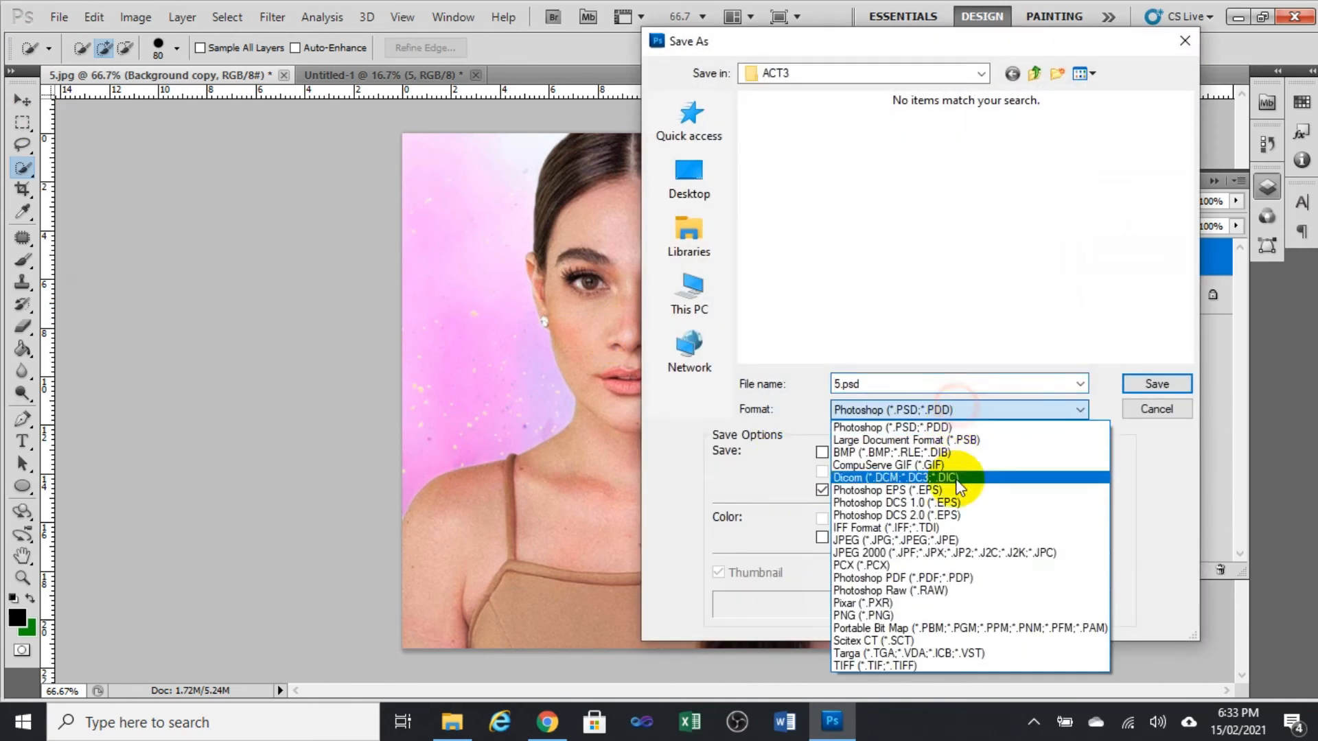
left_click(950, 621)
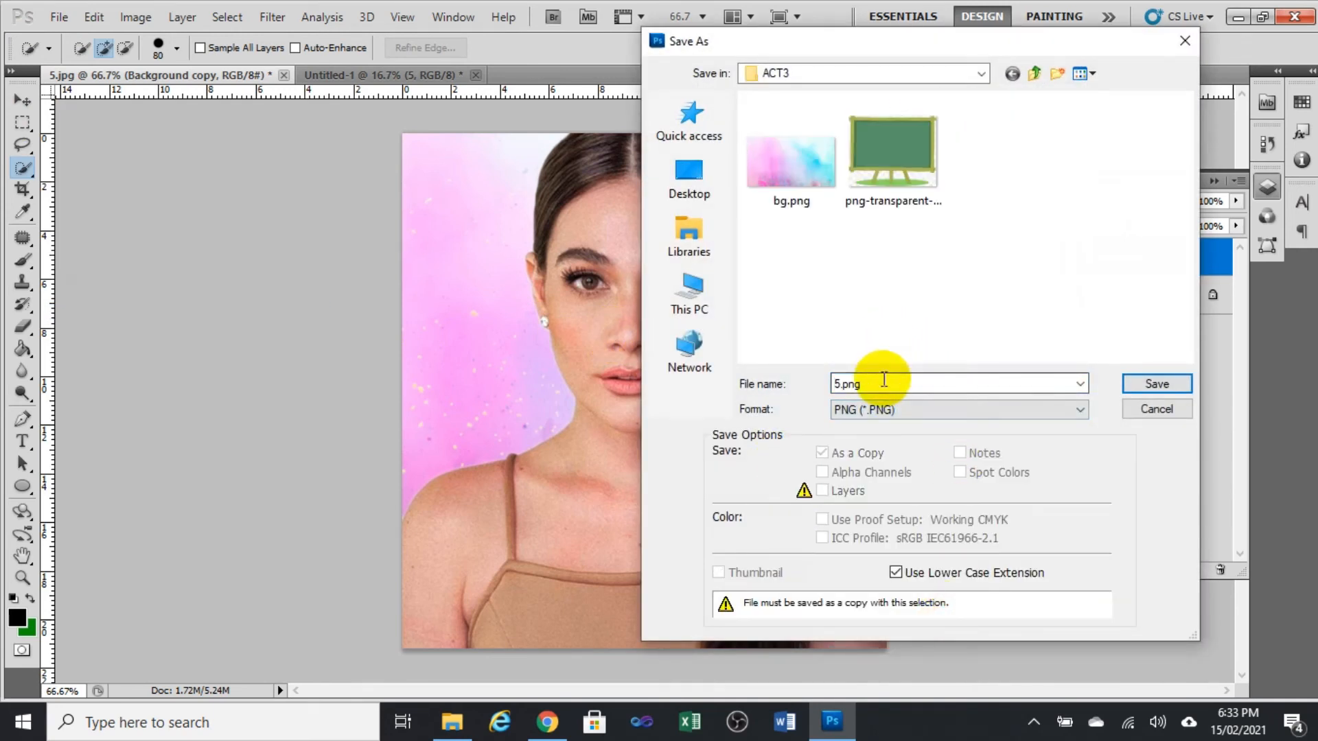
type("after")
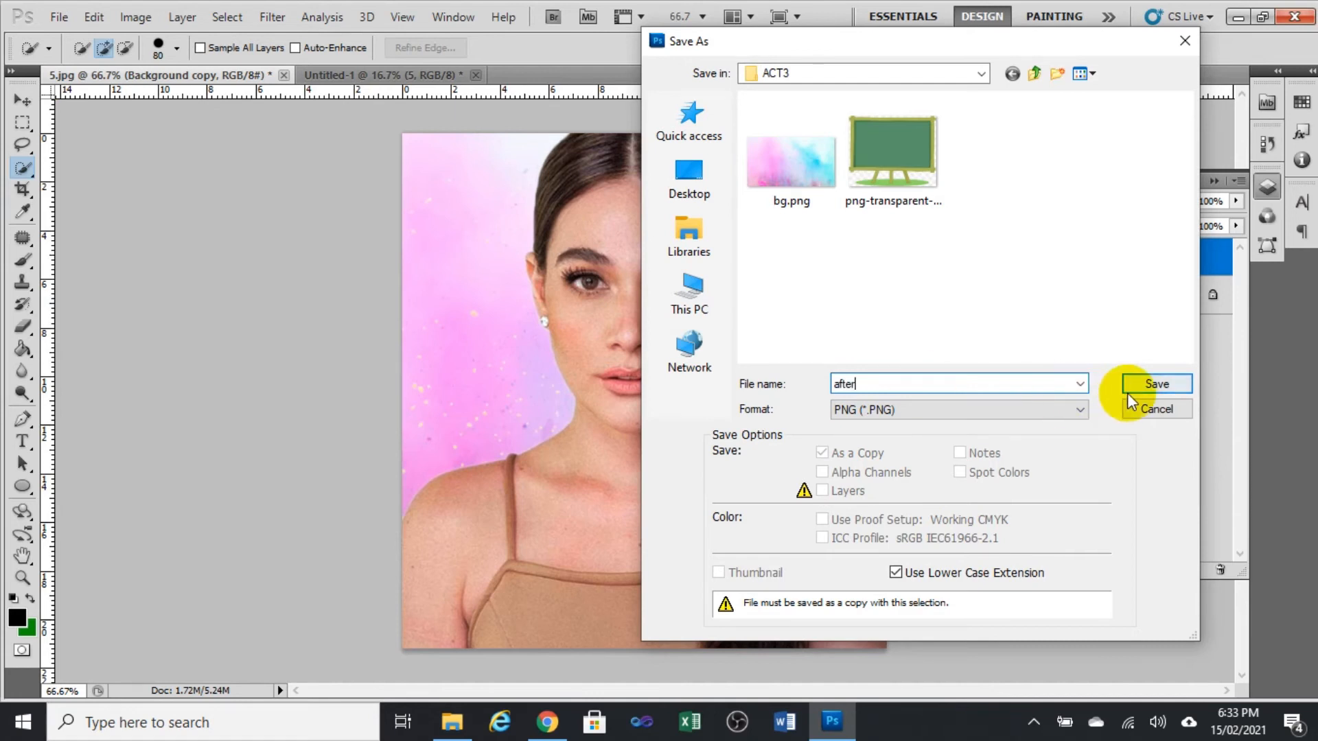
left_click(1132, 389)
left_click(746, 242)
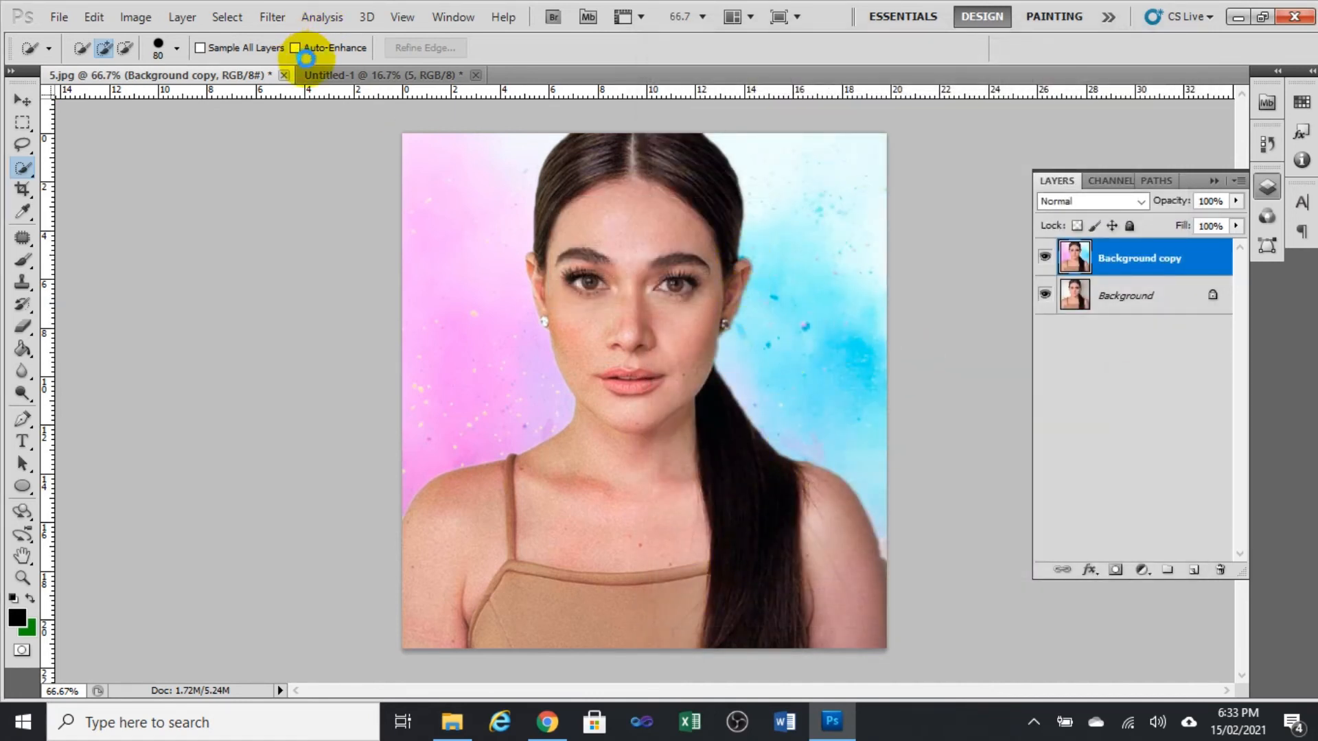
Switch to File Explorer and place after.png from the ACT3 folder into the Untitled-1 document
key("alt+Tab")
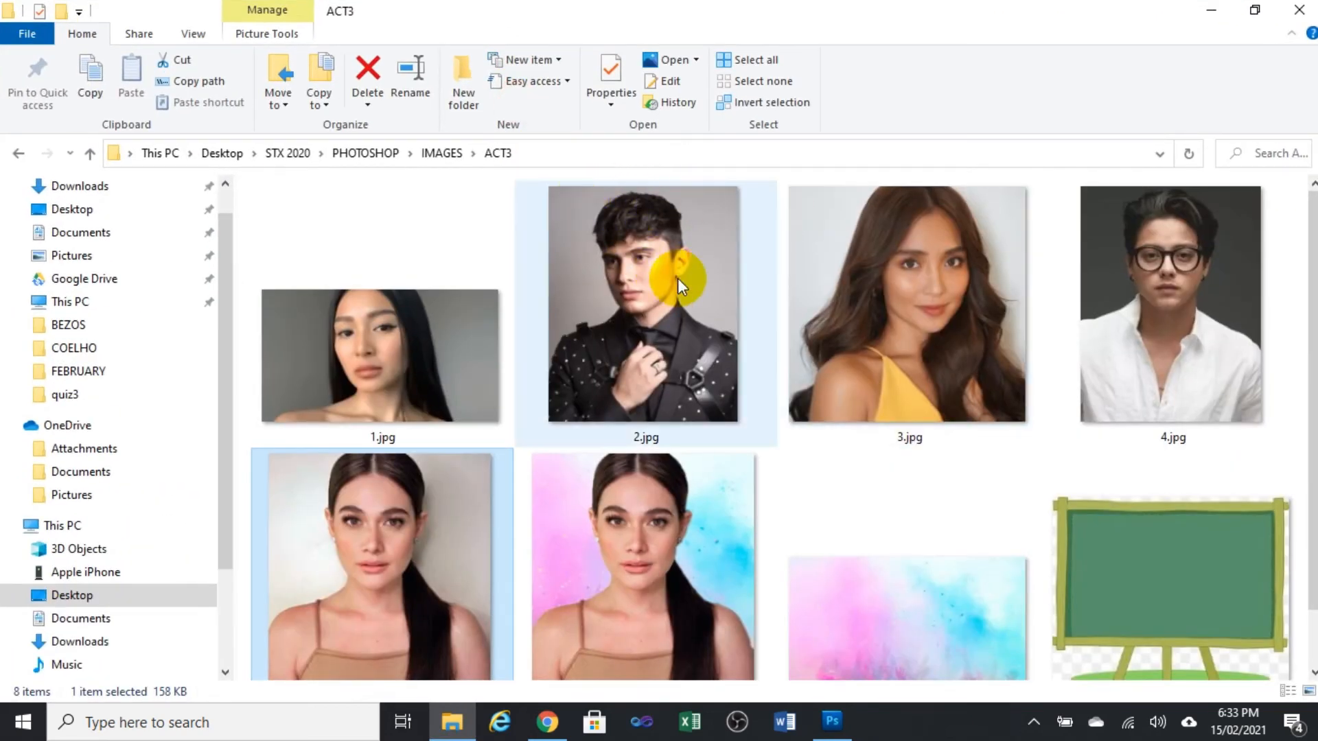
scroll(678, 278, "down", 1)
left_click(633, 435)
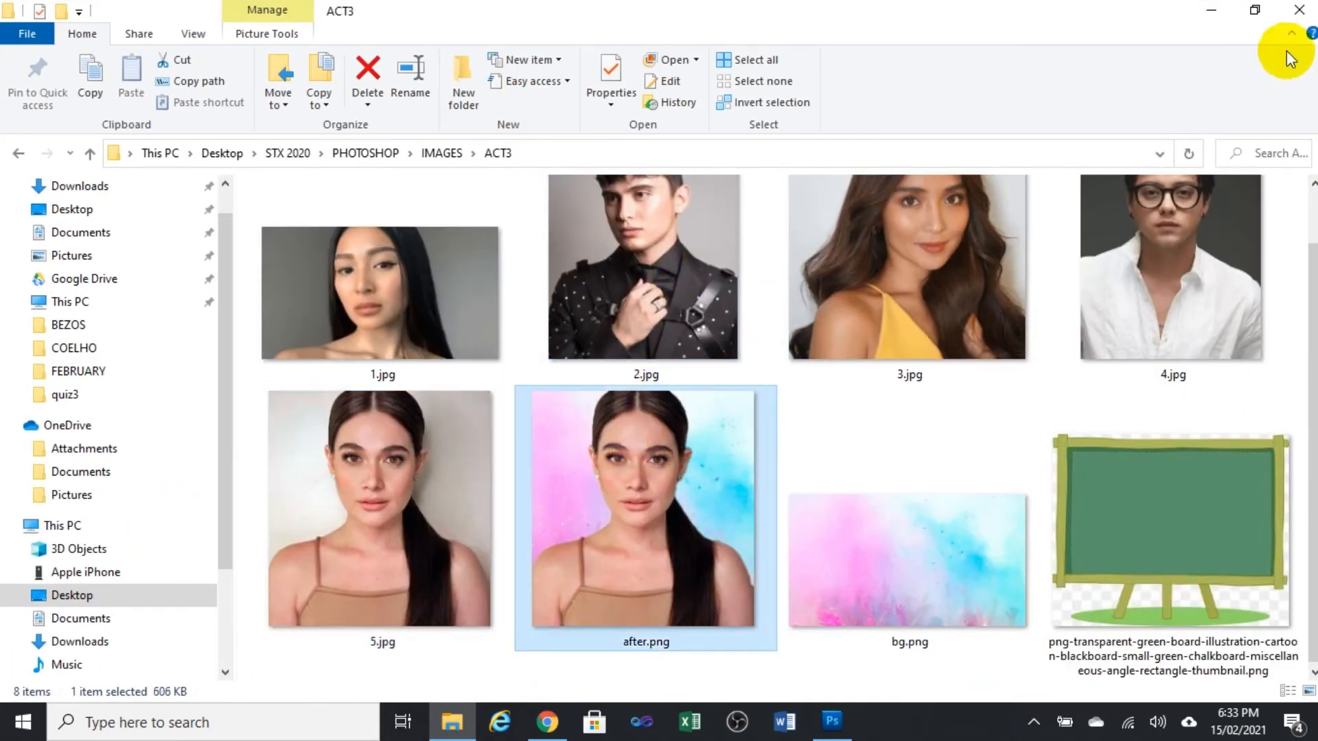
left_click(1253, 11)
left_click_drag(506, 456, 728, 470)
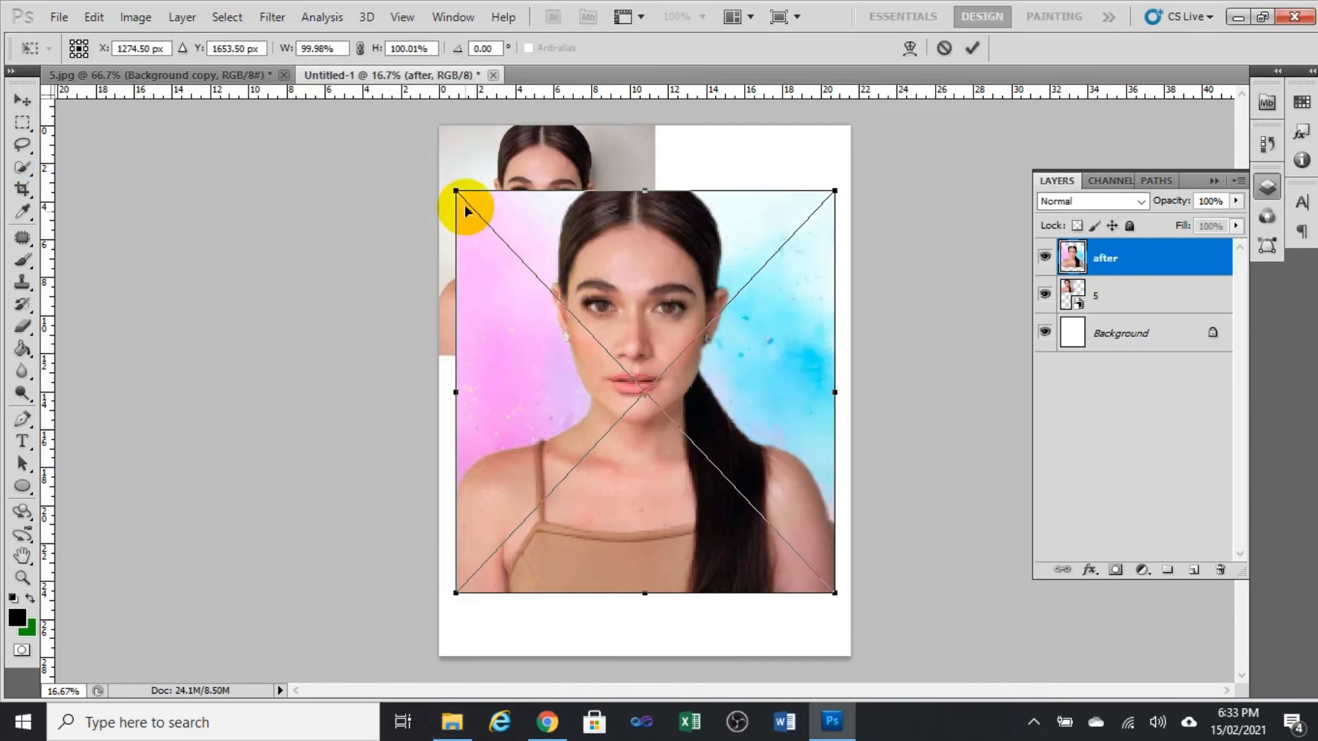
Scale the after image to about 56.9% and align it over the original portrait in the page's upper-left corner
left_click_drag(456, 189, 510, 247)
left_click_drag(632, 323, 575, 208)
left_click_drag(764, 475, 657, 358)
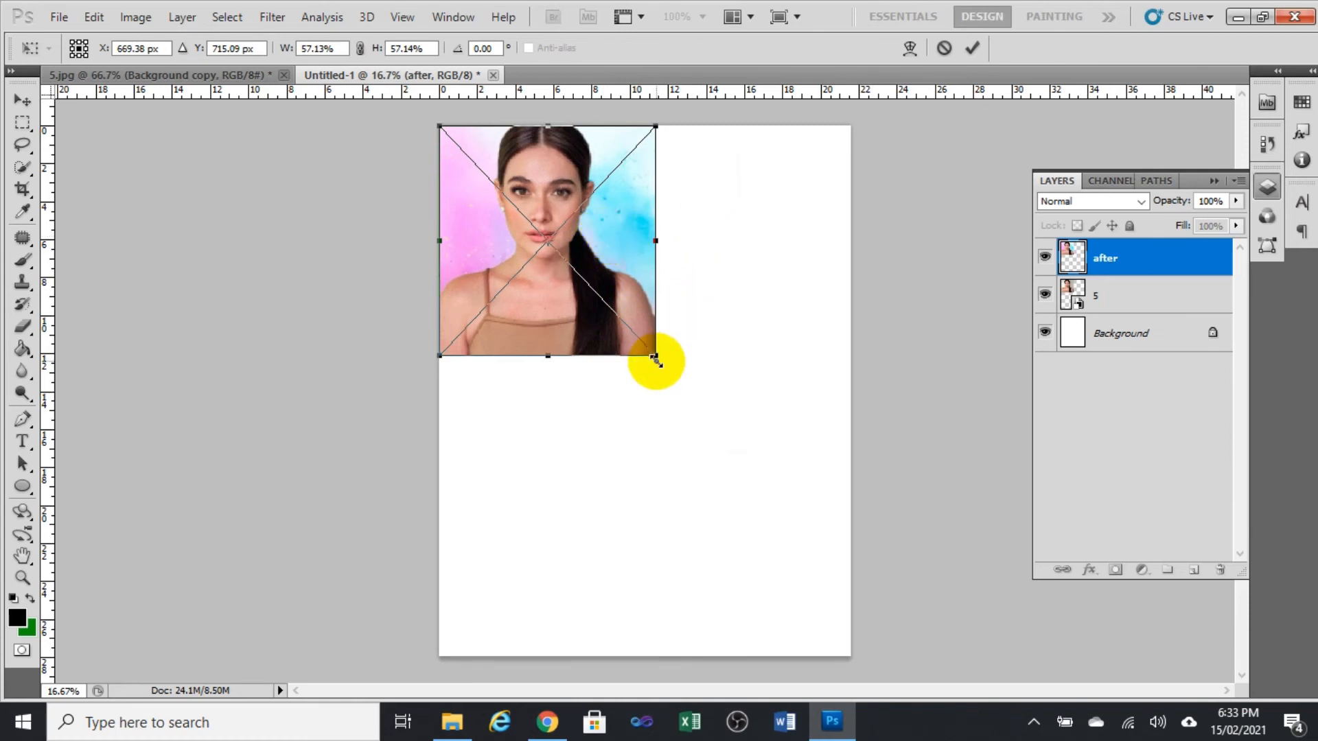
mouse_move(656, 359)
left_mouse_down()
mouse_move(699, 421)
mouse_move(706, 392)
mouse_move(653, 350)
mouse_move(653, 362)
left_mouse_up()
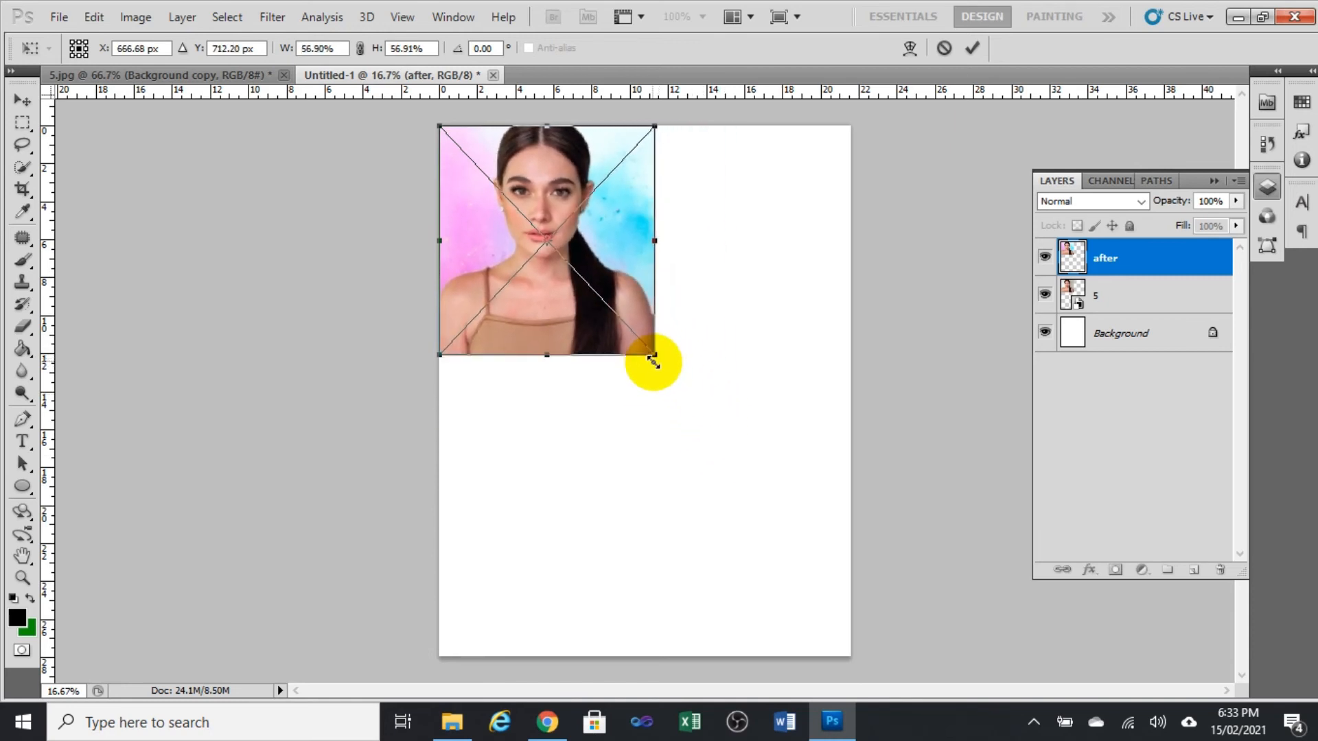
left_click(972, 48)
Move the after image diagonally below the original portrait, slightly overlapping it, and crop the canvas around the two pictures
left_click(23, 101)
left_click_drag(543, 199, 726, 331)
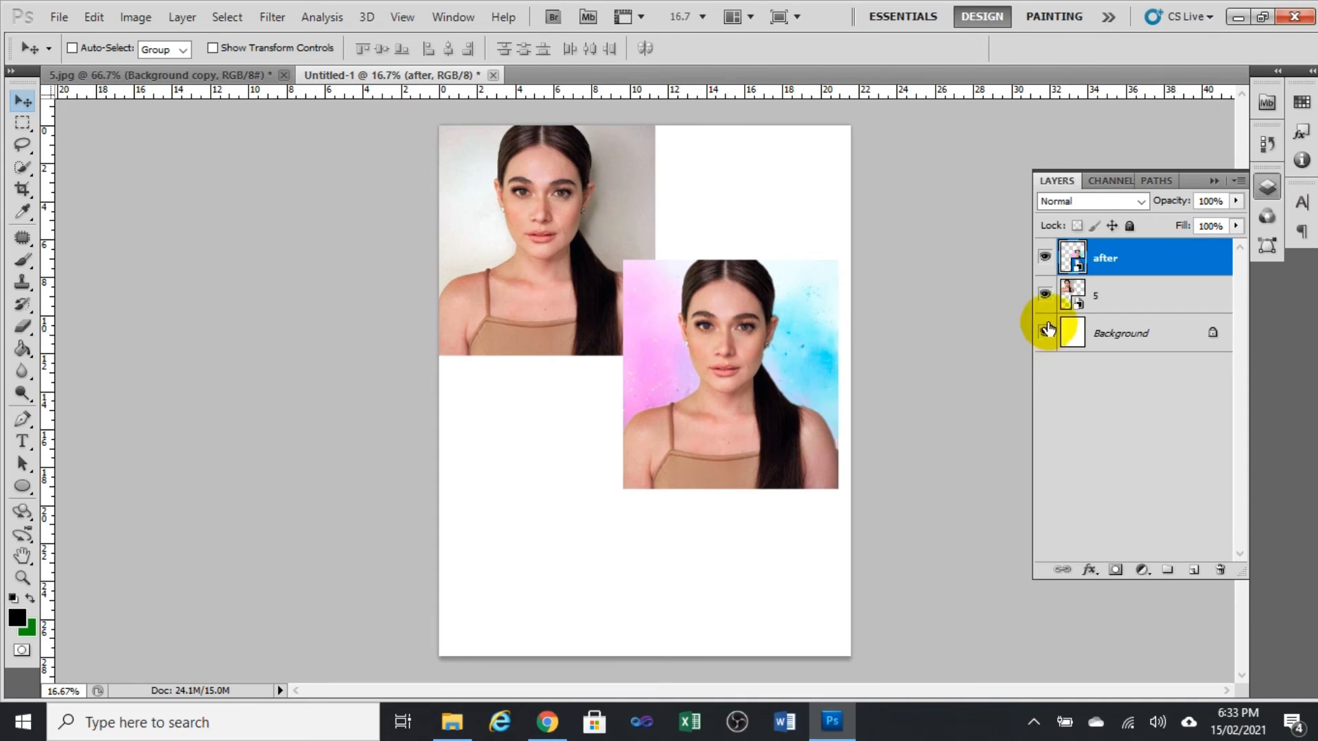
left_click(23, 189)
left_click_drag(437, 129, 839, 489)
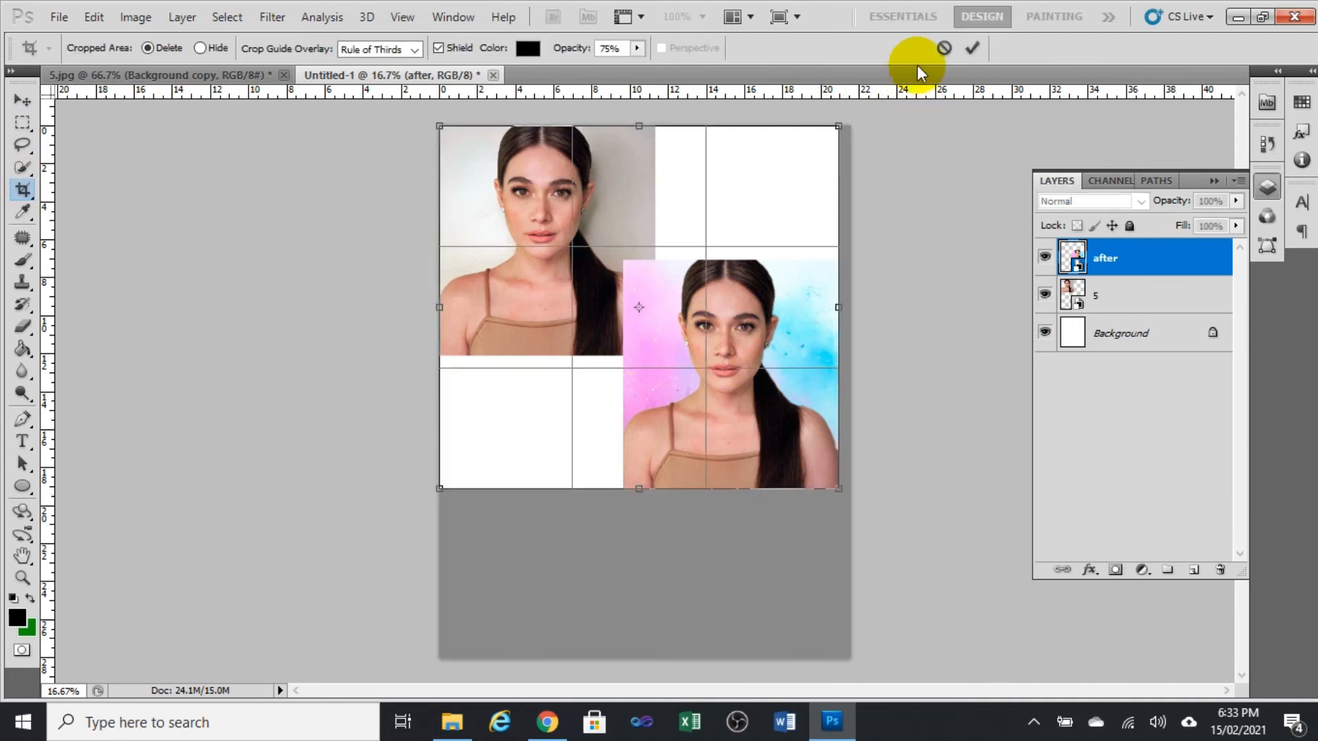
left_click(973, 50)
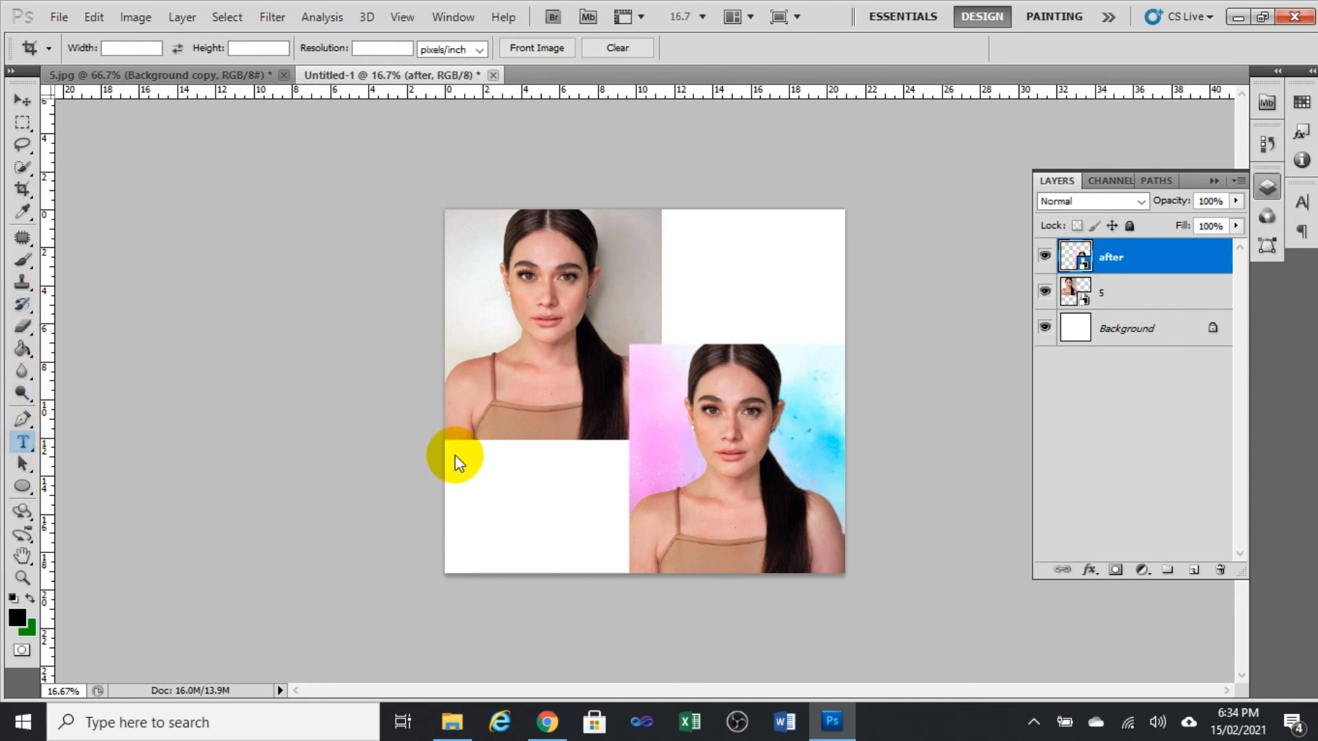
Add a text box reading BEFORE in the white area beside the original portrait, using the Pokemon Hollow font at 30 pt
left_click_drag(652, 254, 835, 293)
type("BEFORE")
key("ctrl+a")
left_click(427, 48)
left_click(427, 224)
left_click(227, 49)
scroll(260, 199, "up", 20)
left_click(247, 483)
left_click(427, 48)
left_click(411, 310)
left_click(427, 48)
left_click(411, 289)
Change the label's wording to "Before" and move it onto the lower part of the original portrait
left_click_drag(694, 274, 601, 270)
type("B")
left_click(973, 48)
left_click(22, 100)
left_click_drag(770, 272, 566, 419)
Change the Before label's font to SF Slapstick Comic at 14 pt
left_click(22, 442)
double_click(540, 418)
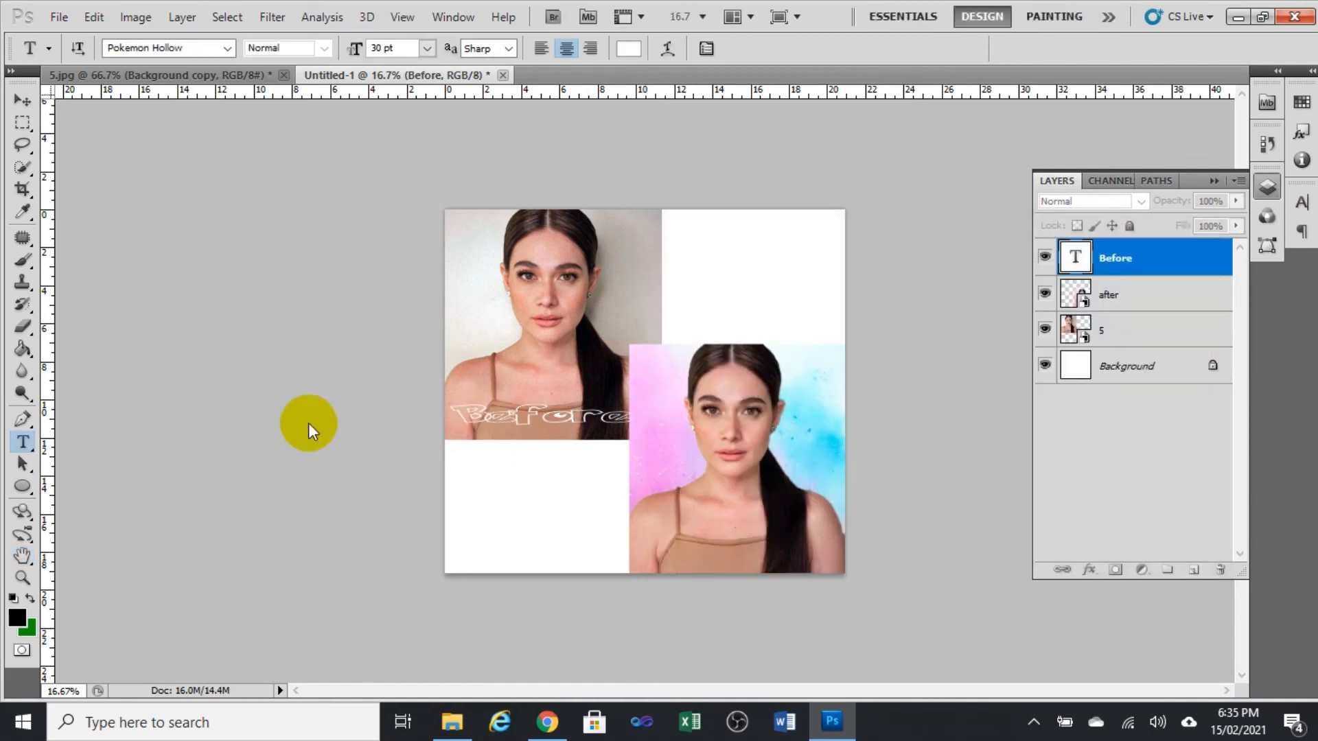
left_click(226, 48)
left_click(259, 259)
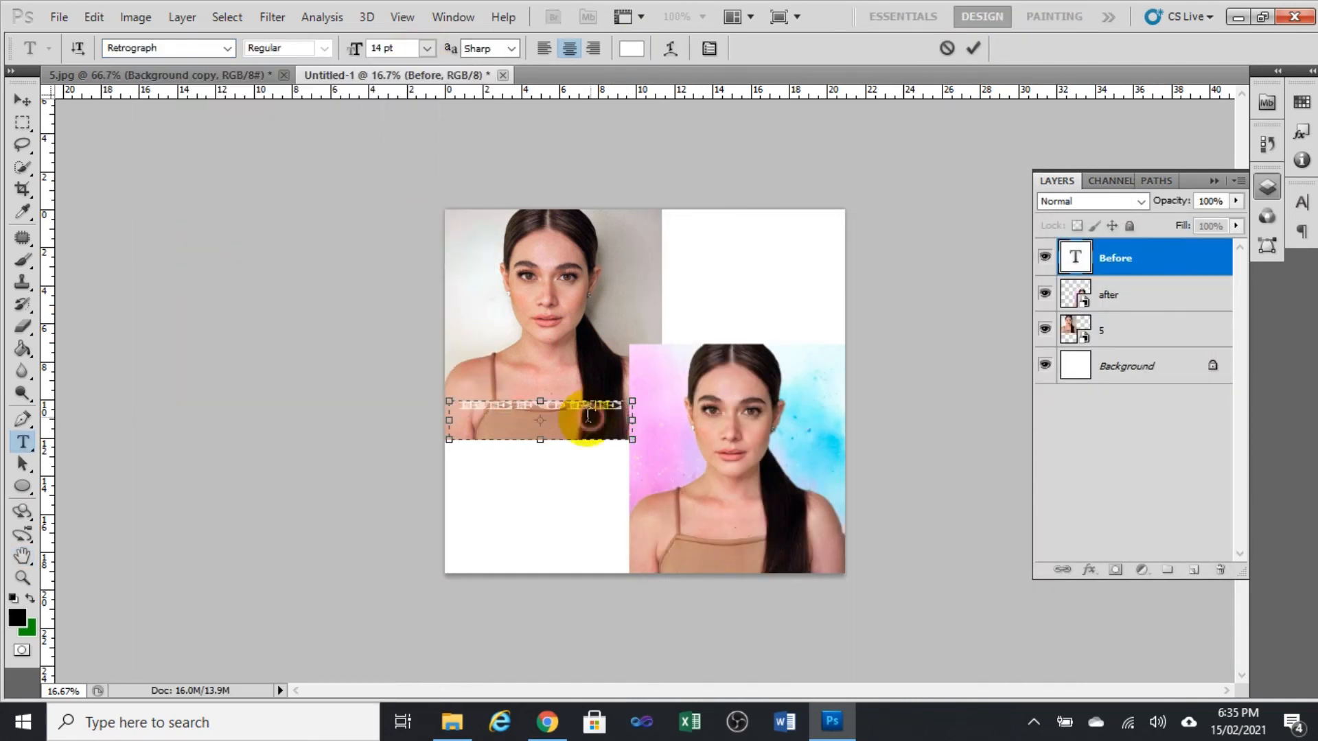
left_click(226, 48)
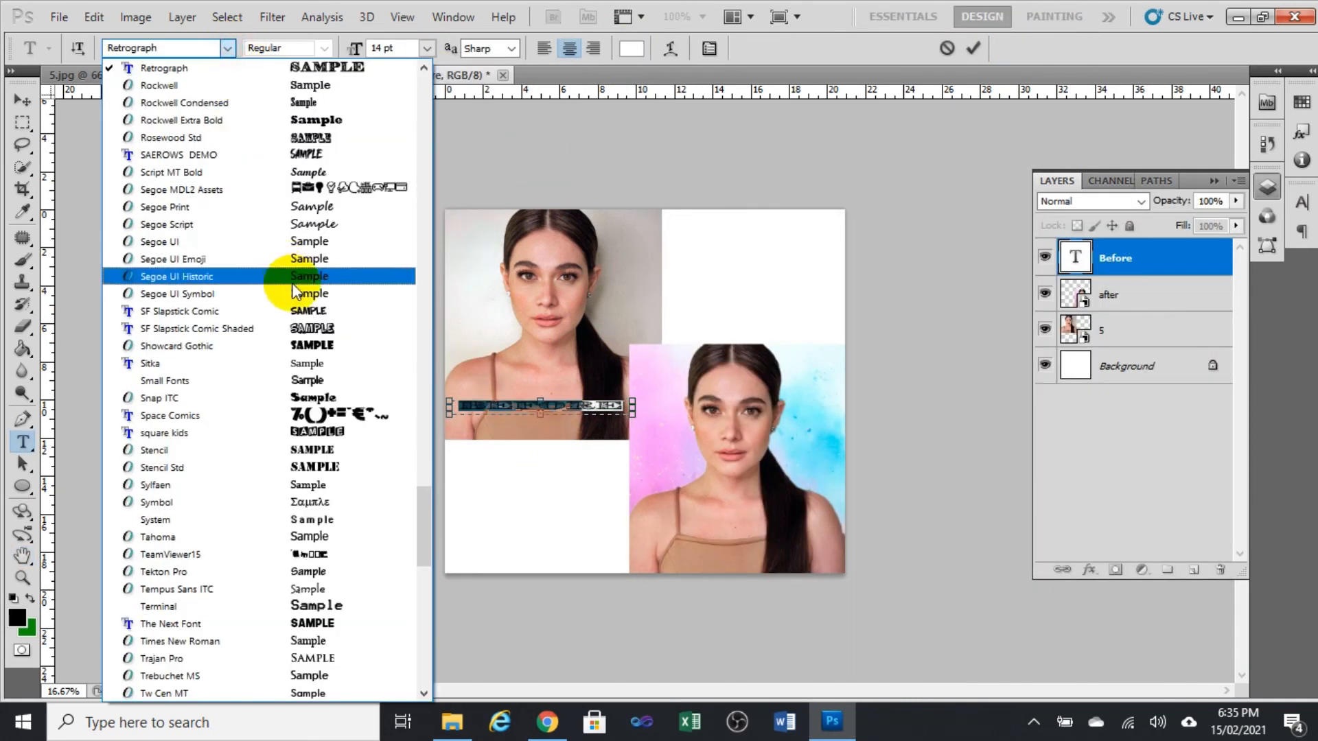
left_click(300, 313)
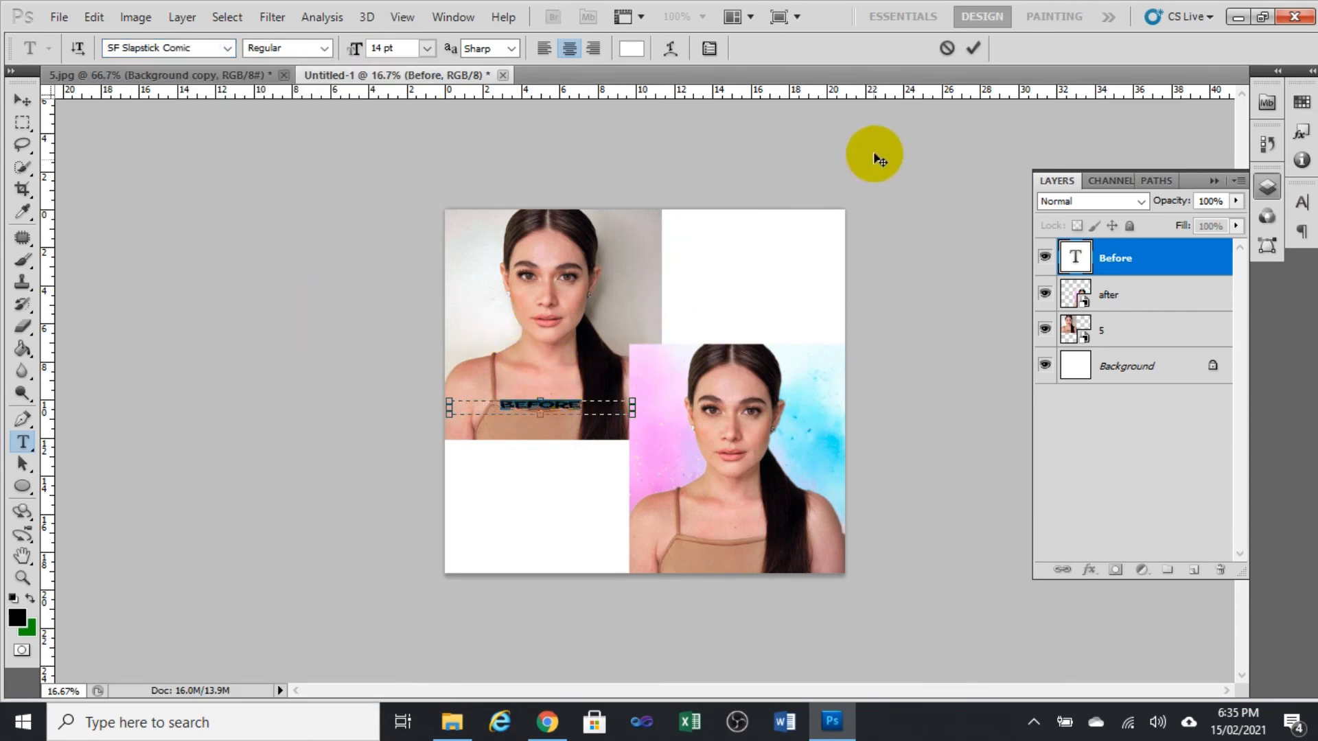
left_click(971, 49)
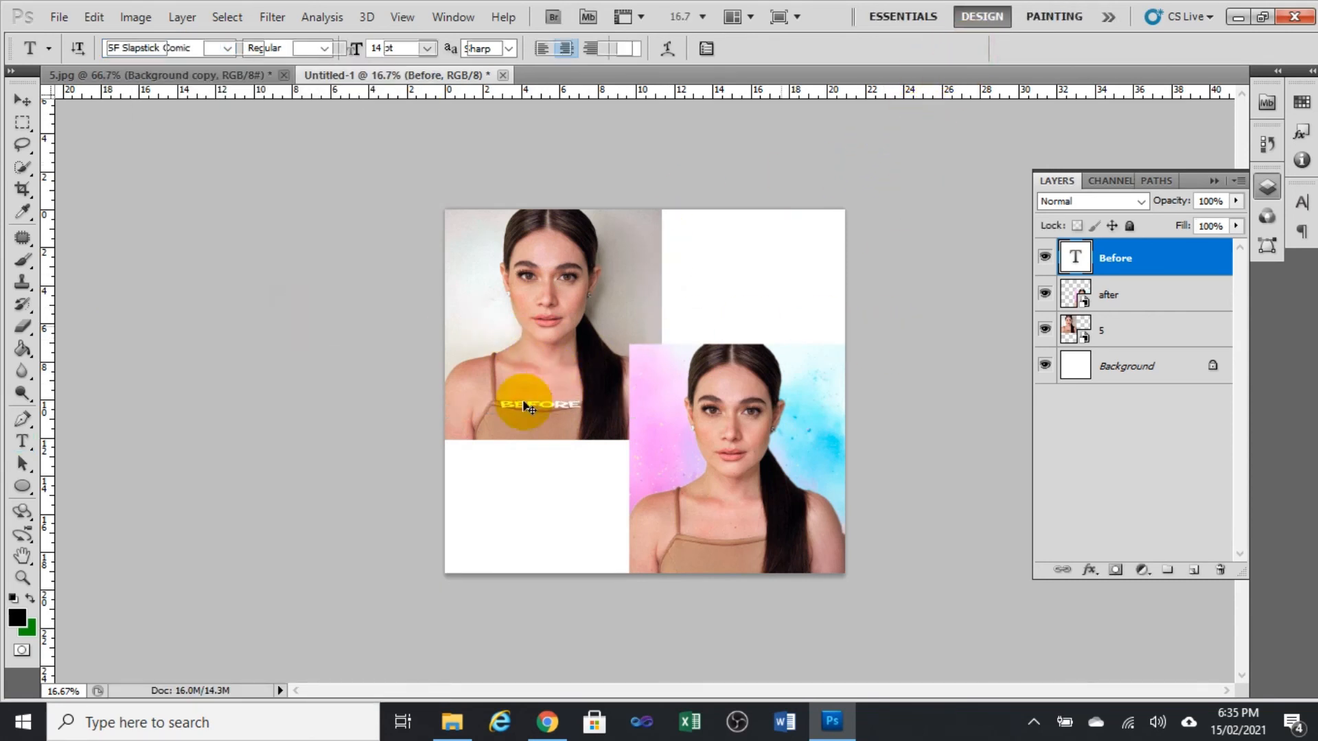
Stretch the Before label taller and scale it up to about 48 pt across the lower part of the original portrait
key("ctrl+t")
left_click_drag(540, 416, 539, 445)
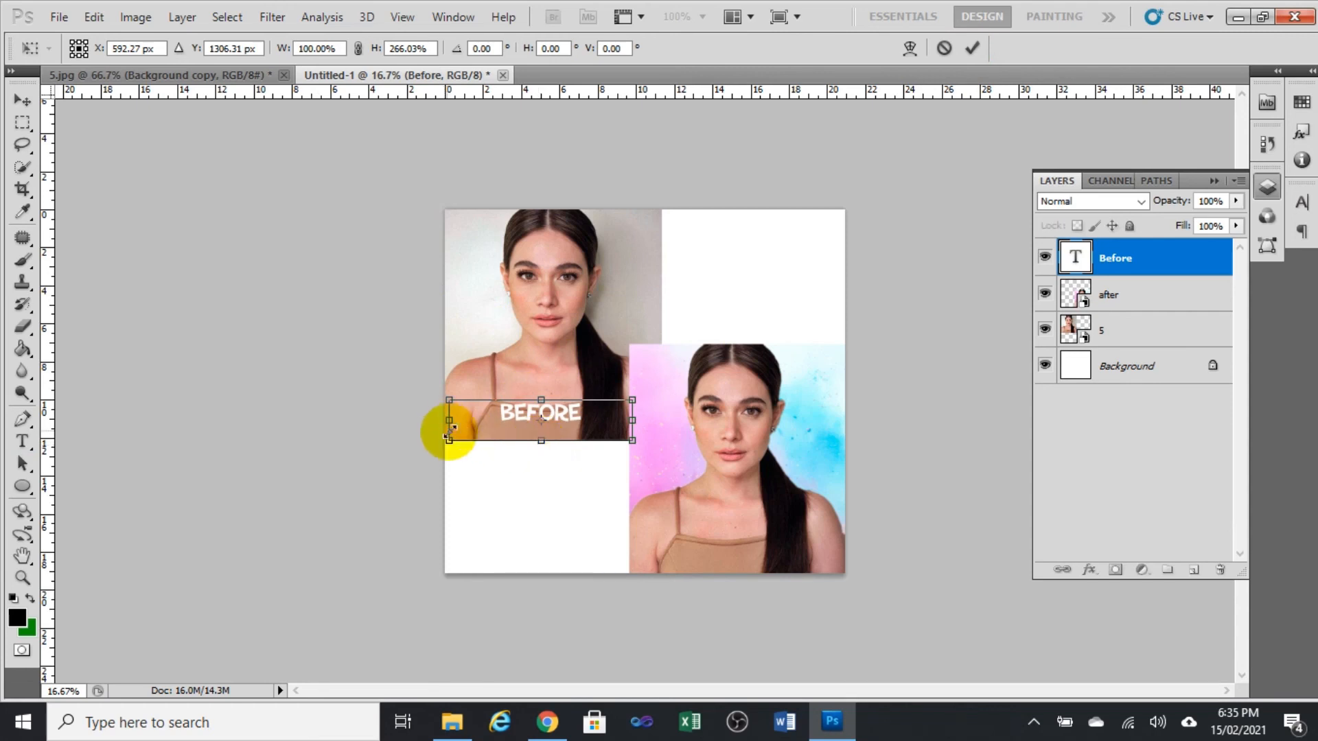
left_click_drag(450, 443, 430, 478)
left_click_drag(632, 446, 649, 475)
left_click(971, 48)
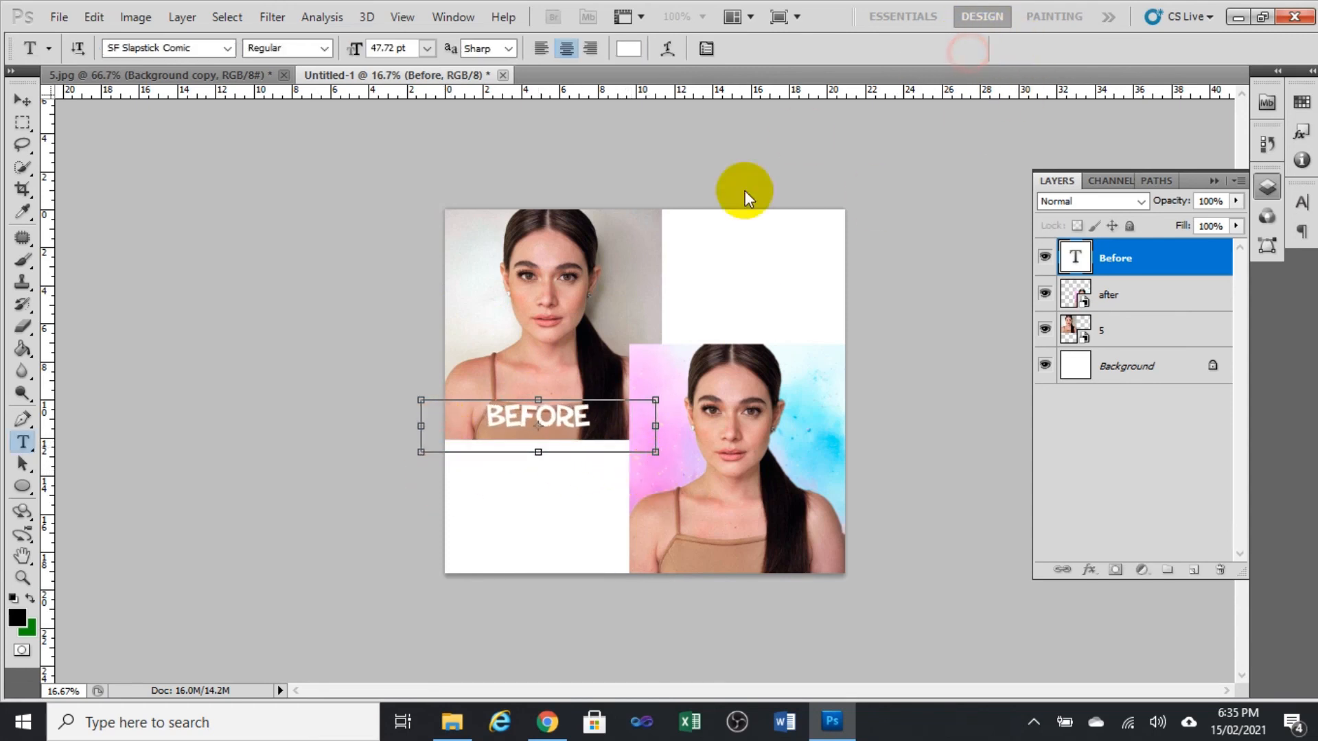
Duplicate the Before label, move the copy onto the lower edge of the after image, and change its wording to AFTER
left_click(23, 101)
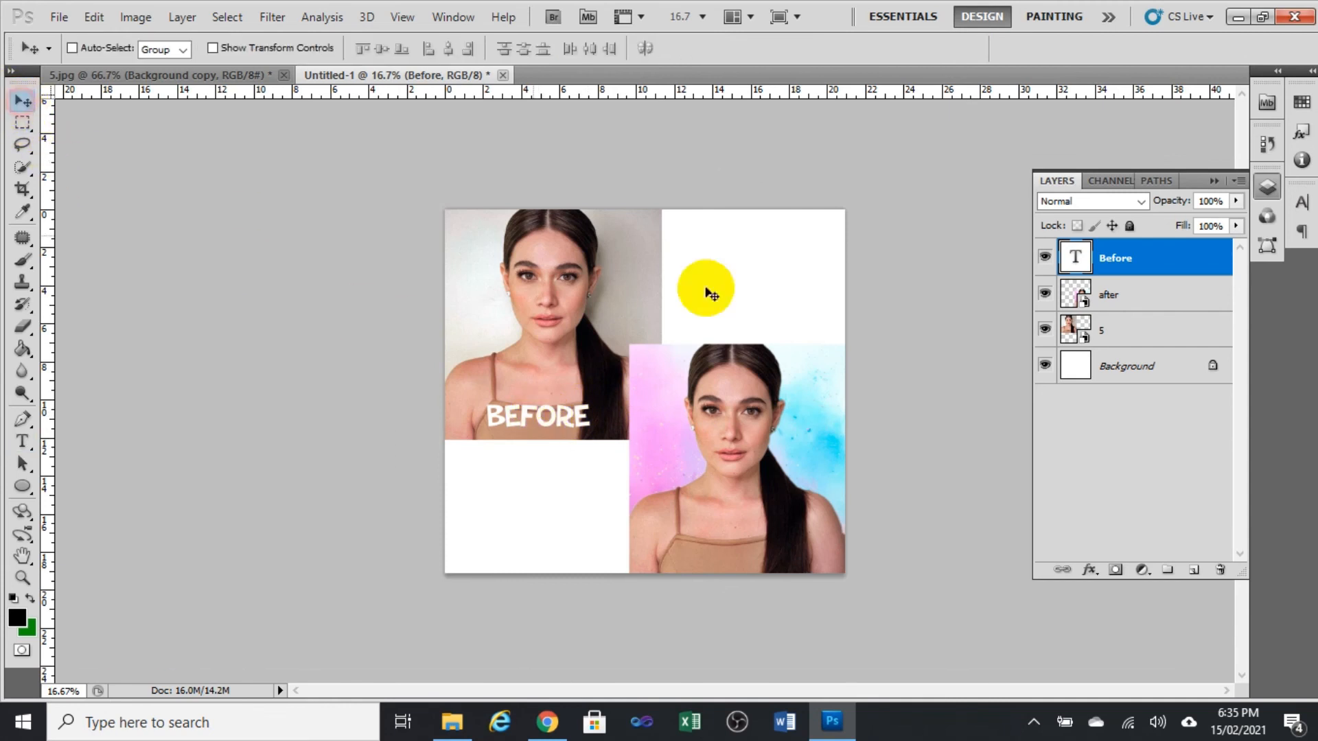
left_click_drag(1150, 268, 1194, 570)
left_click_drag(573, 405, 754, 551)
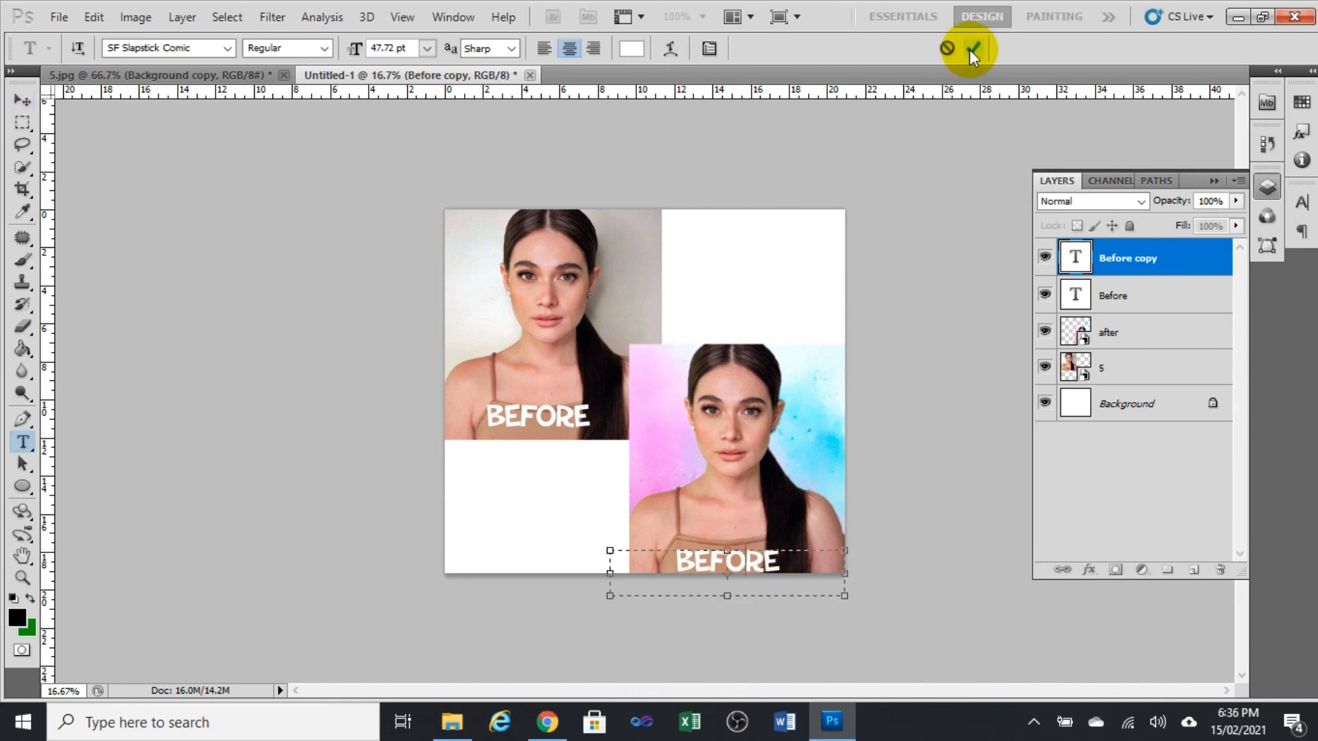
double_click(765, 569)
type("AFTER")
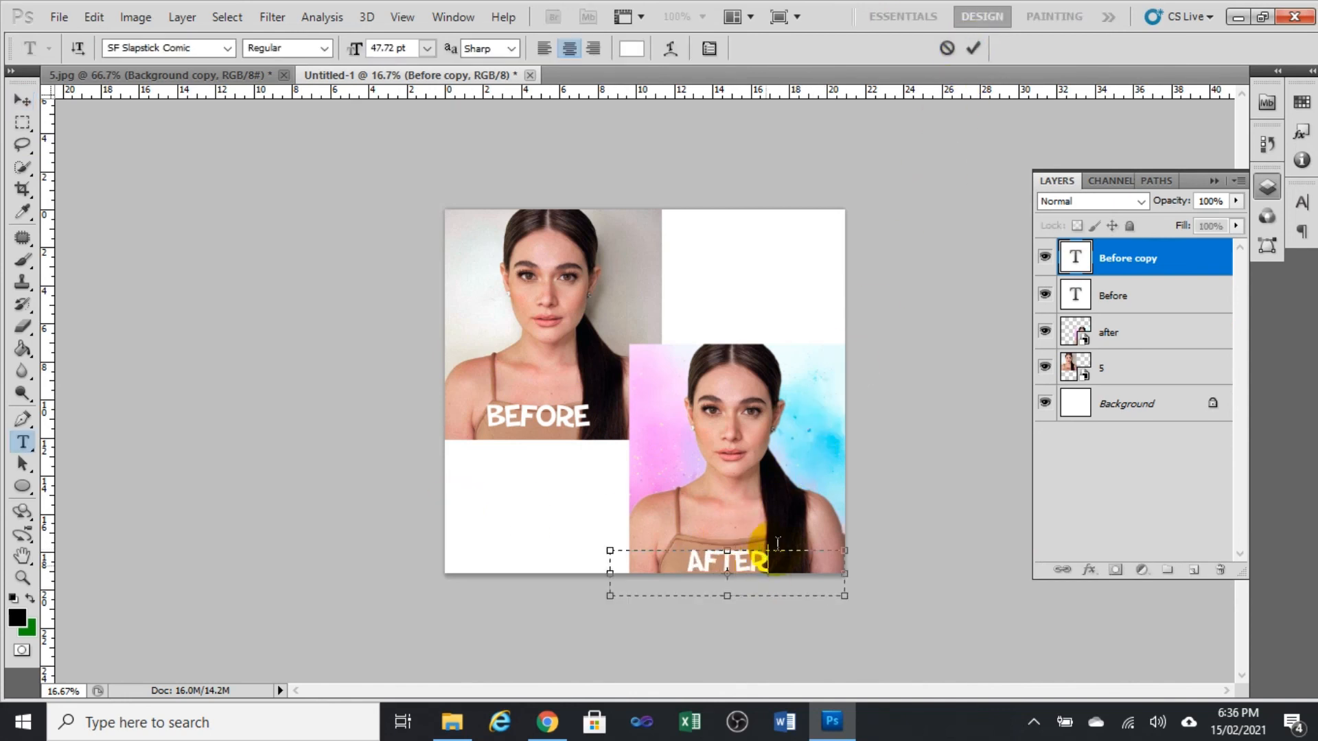
left_click(973, 48)
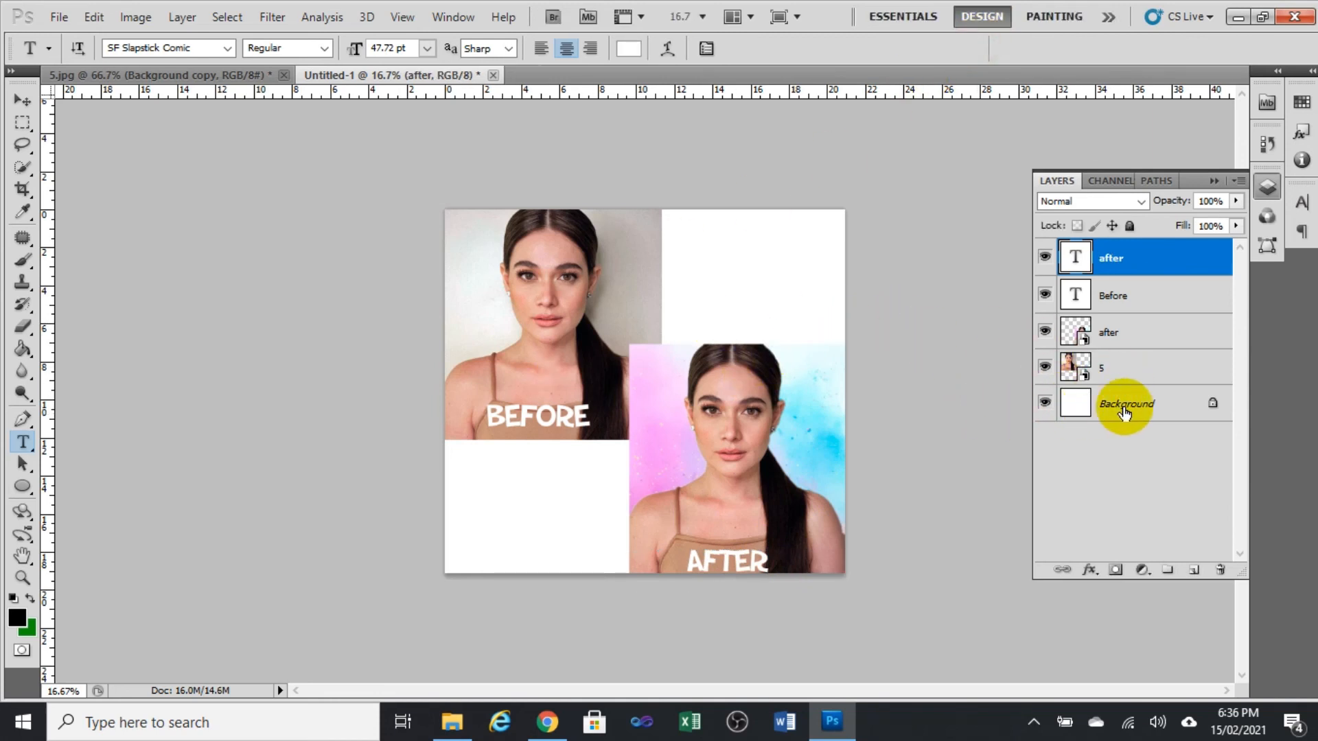
Add a new layer directly above the Background and fill it with a diagonal orange-yellow-orange linear gradient
left_click(1045, 403)
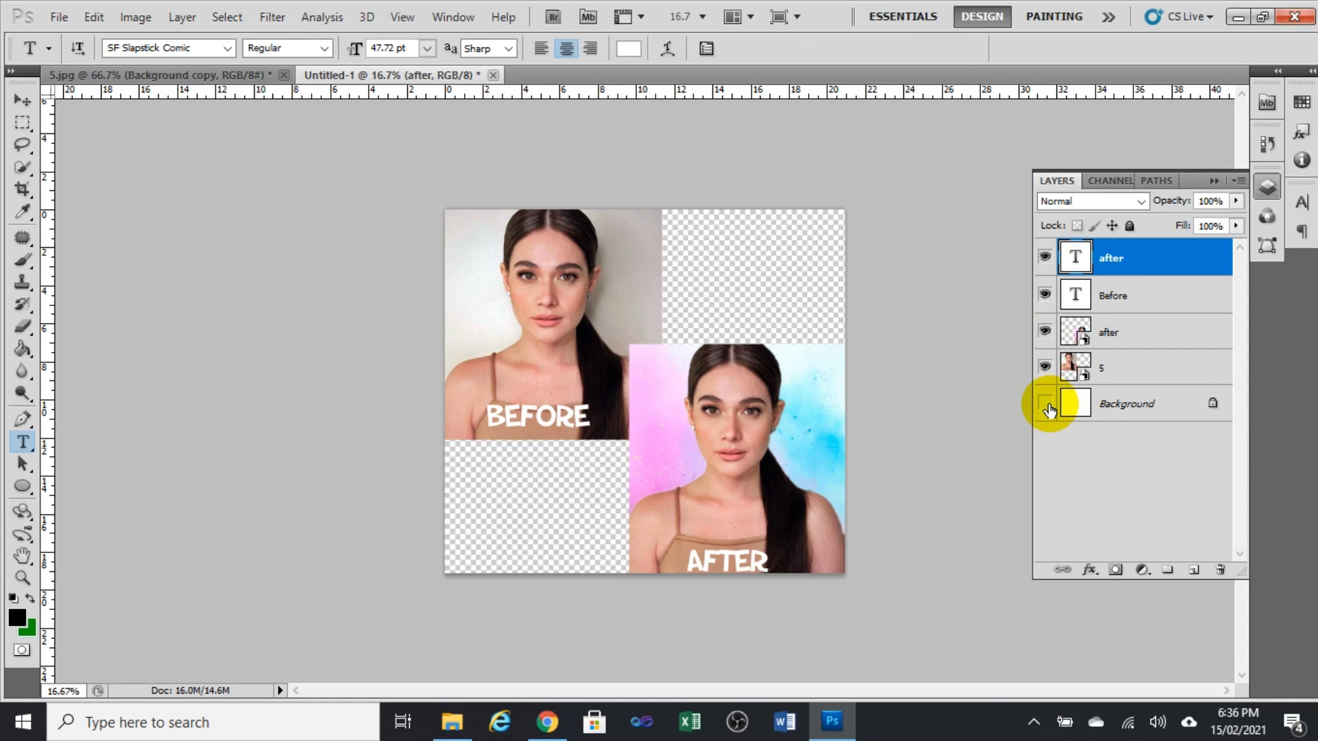
left_click(1046, 406)
left_click(1125, 407)
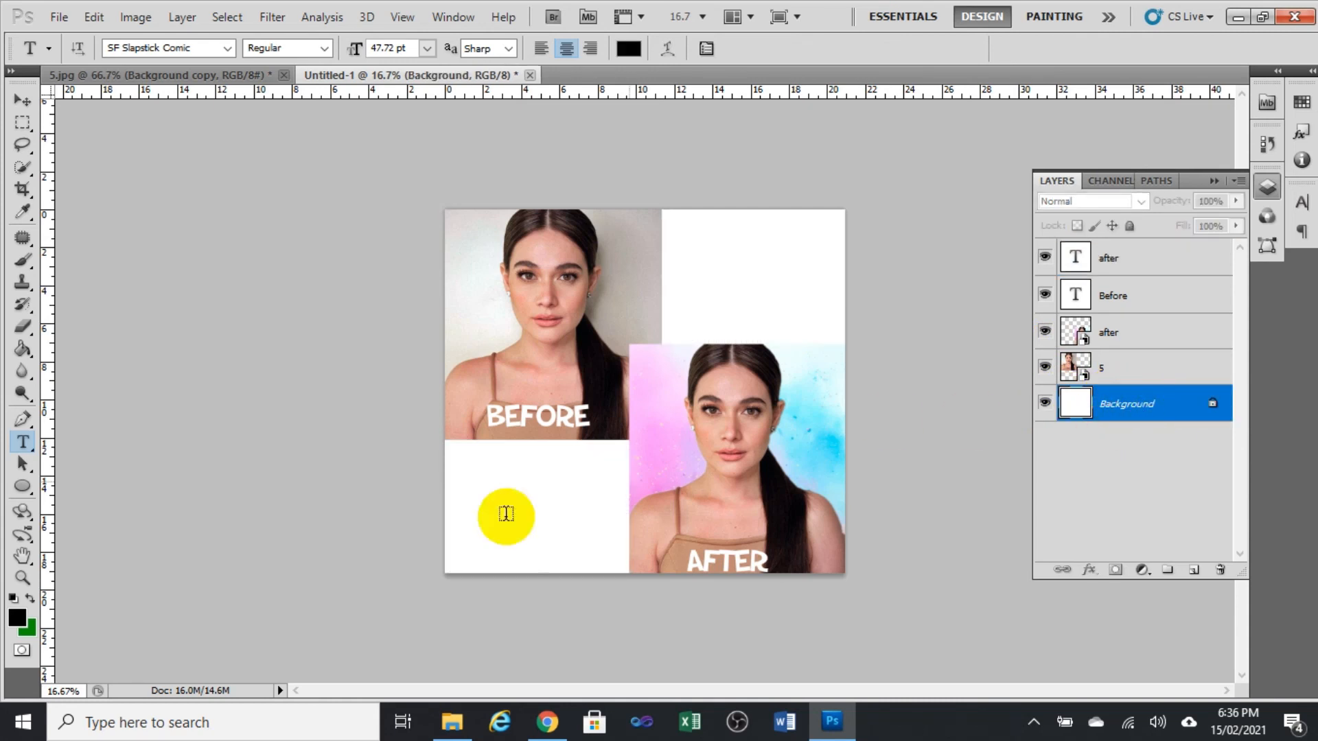
mouse_move(23, 350)
left_mouse_down()
mouse_move(58, 367)
mouse_move(96, 347)
left_mouse_up()
left_click(145, 48)
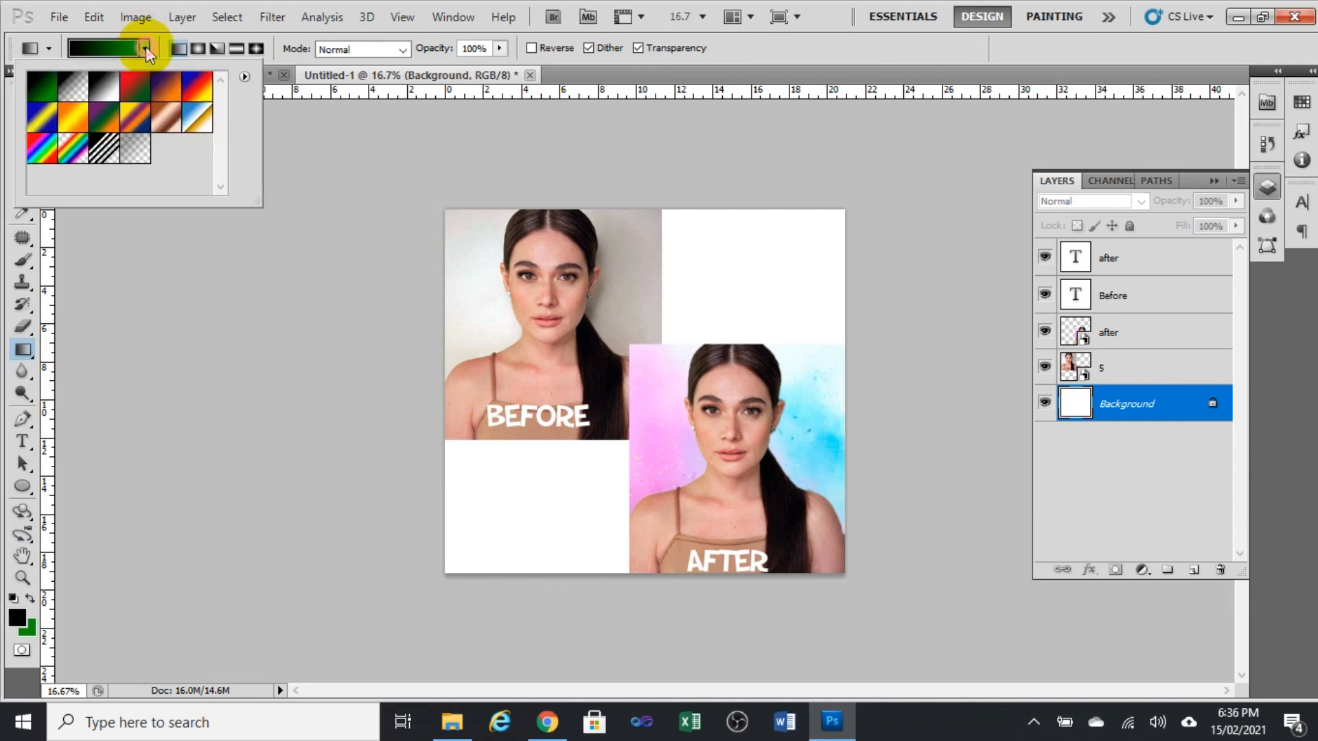
left_click(46, 133)
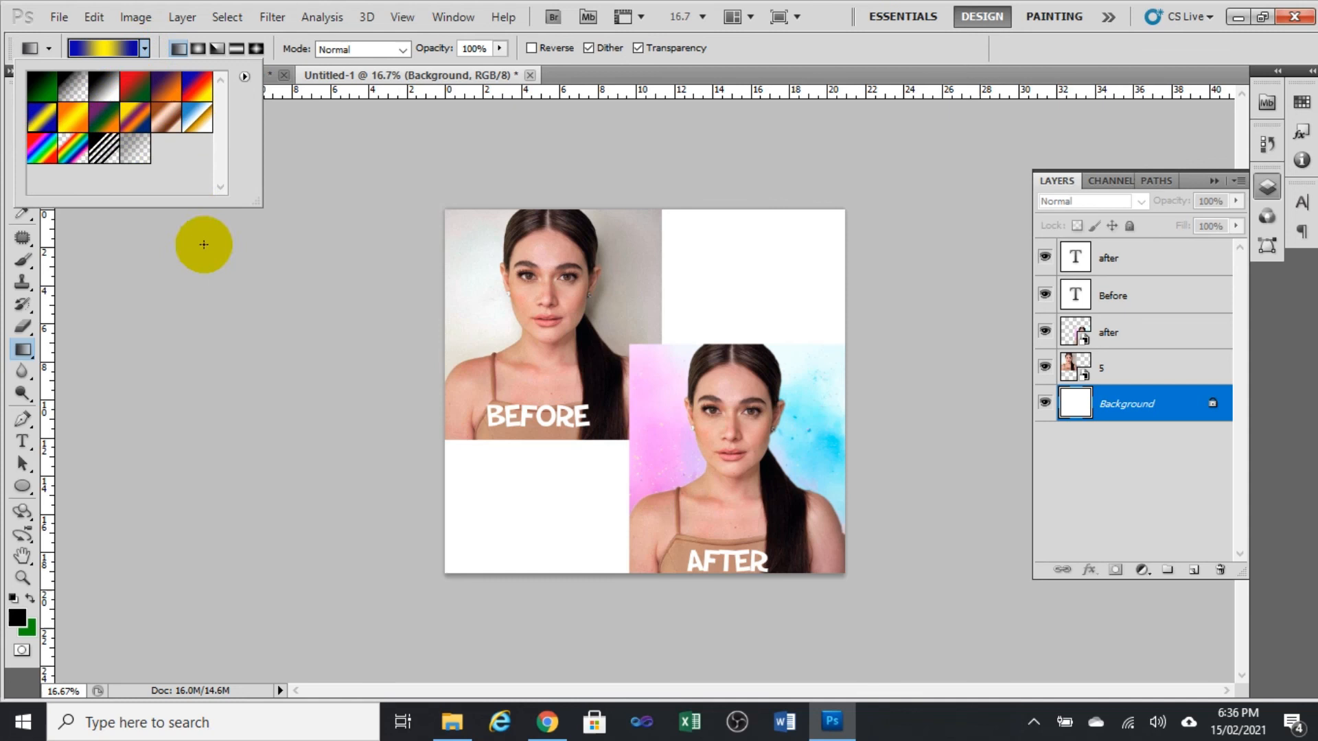
left_click(75, 123)
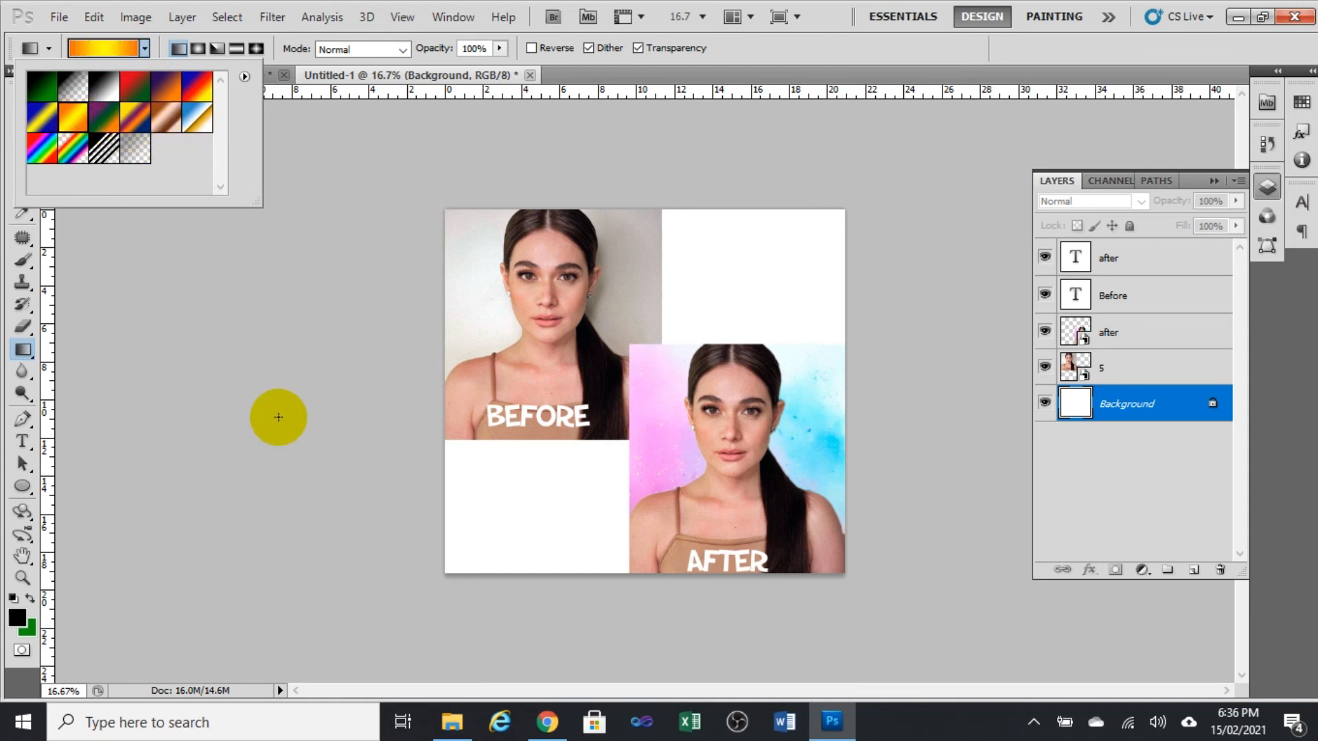
left_click(274, 415)
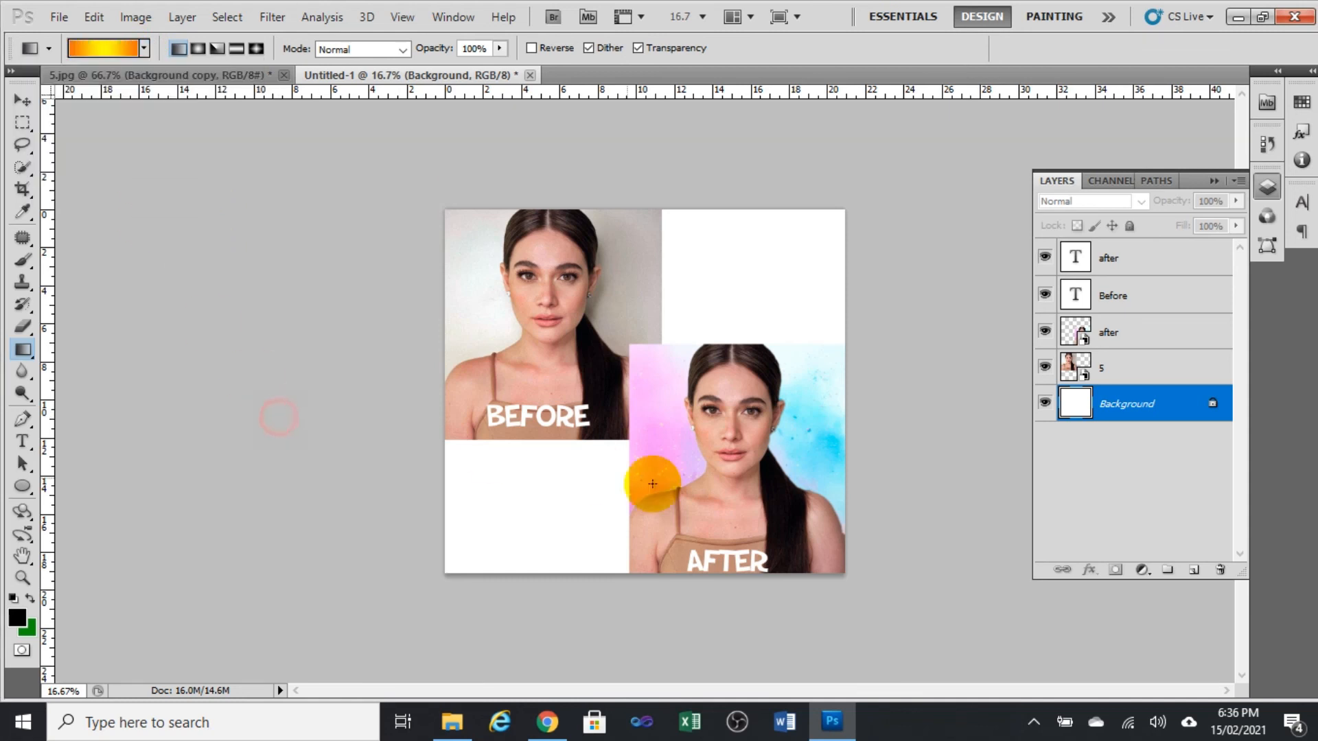
left_click(1186, 565)
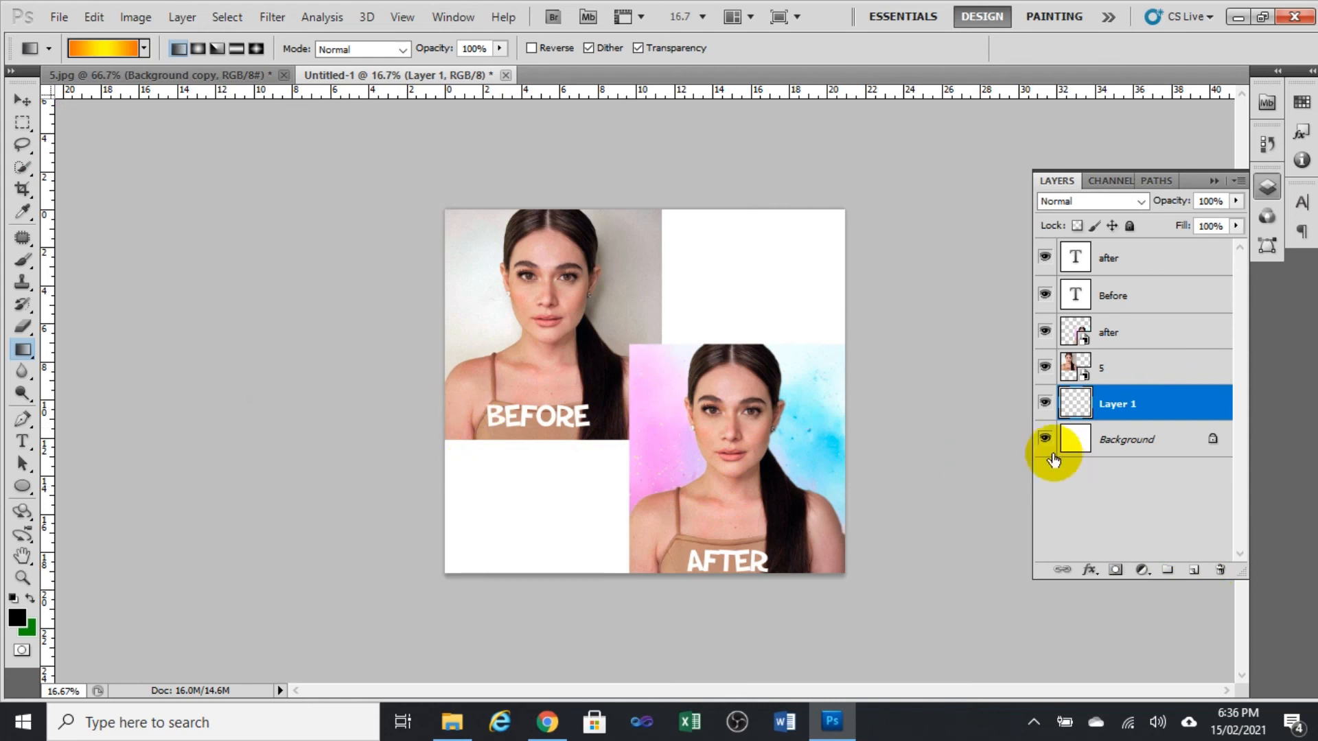
left_click_drag(484, 221, 767, 560)
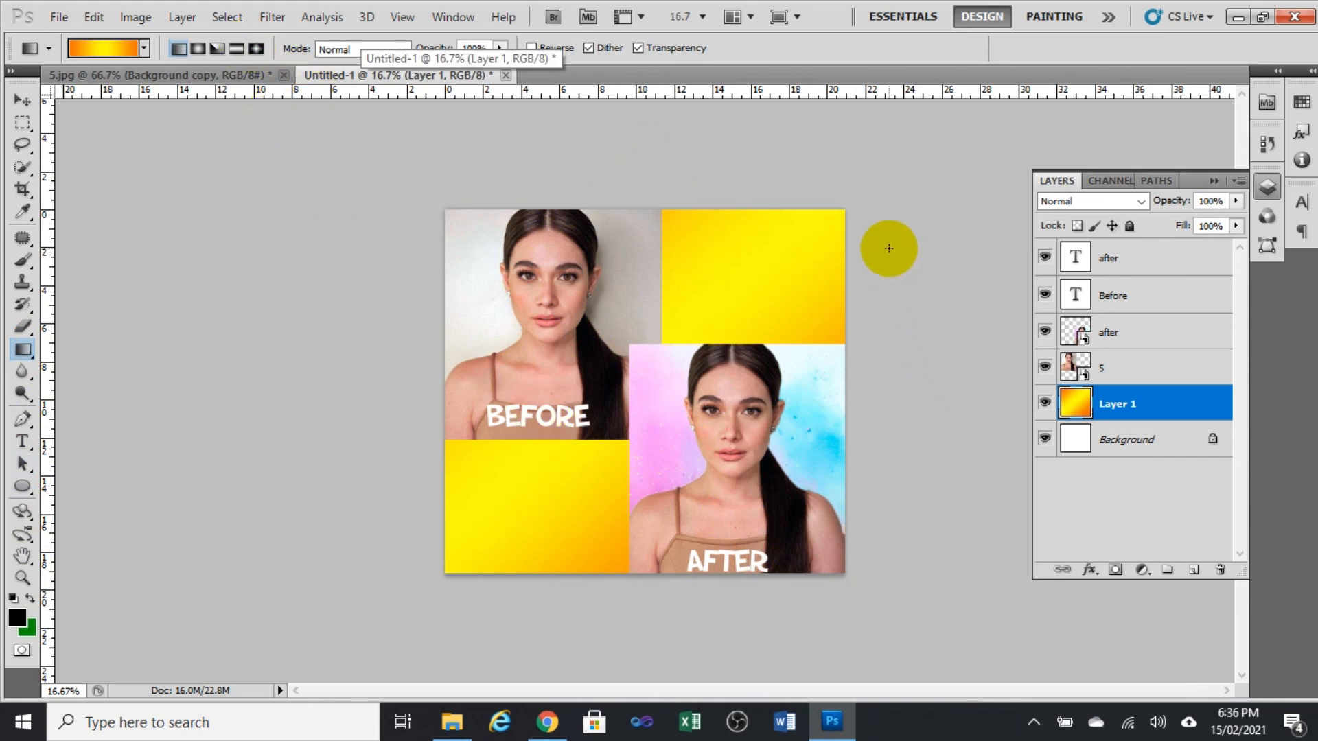
Save the comparison as a PNG named pt7_lastname in the ACT3 folder, accepting the PNG options
left_click(56, 18)
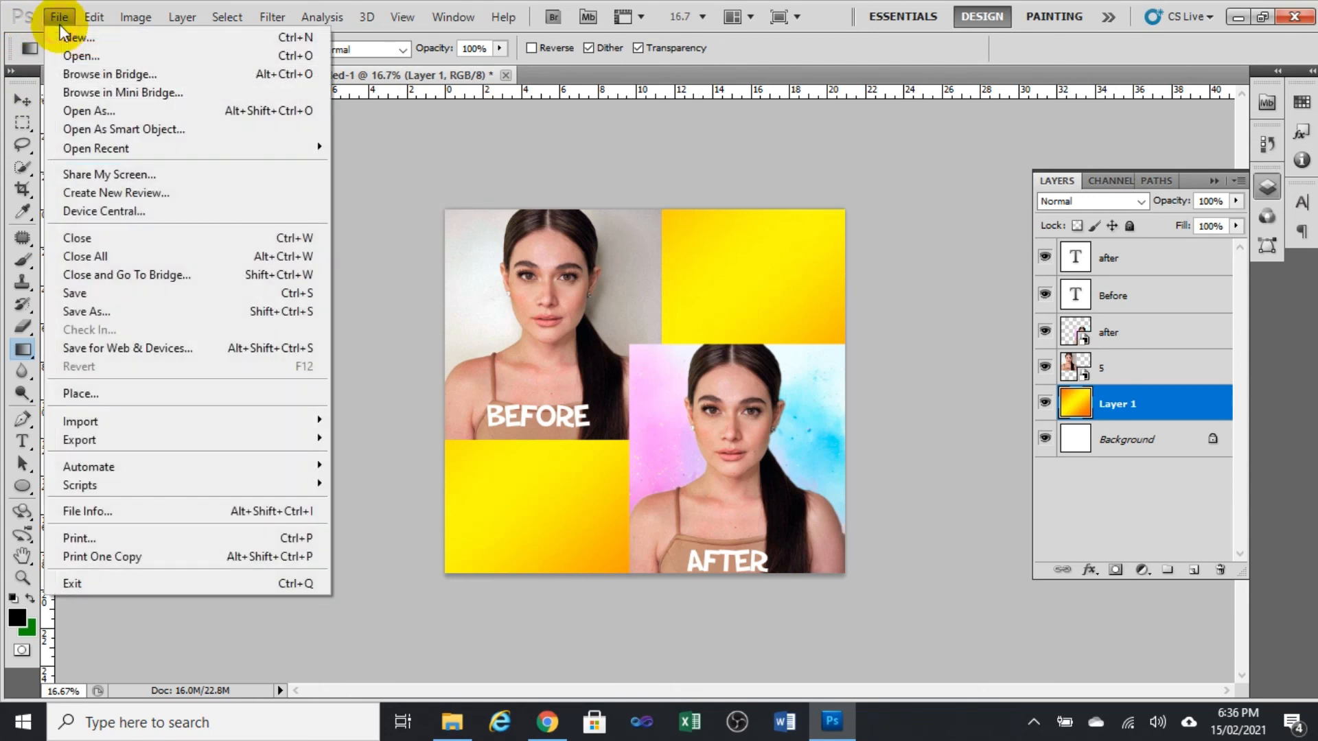
left_click(93, 310)
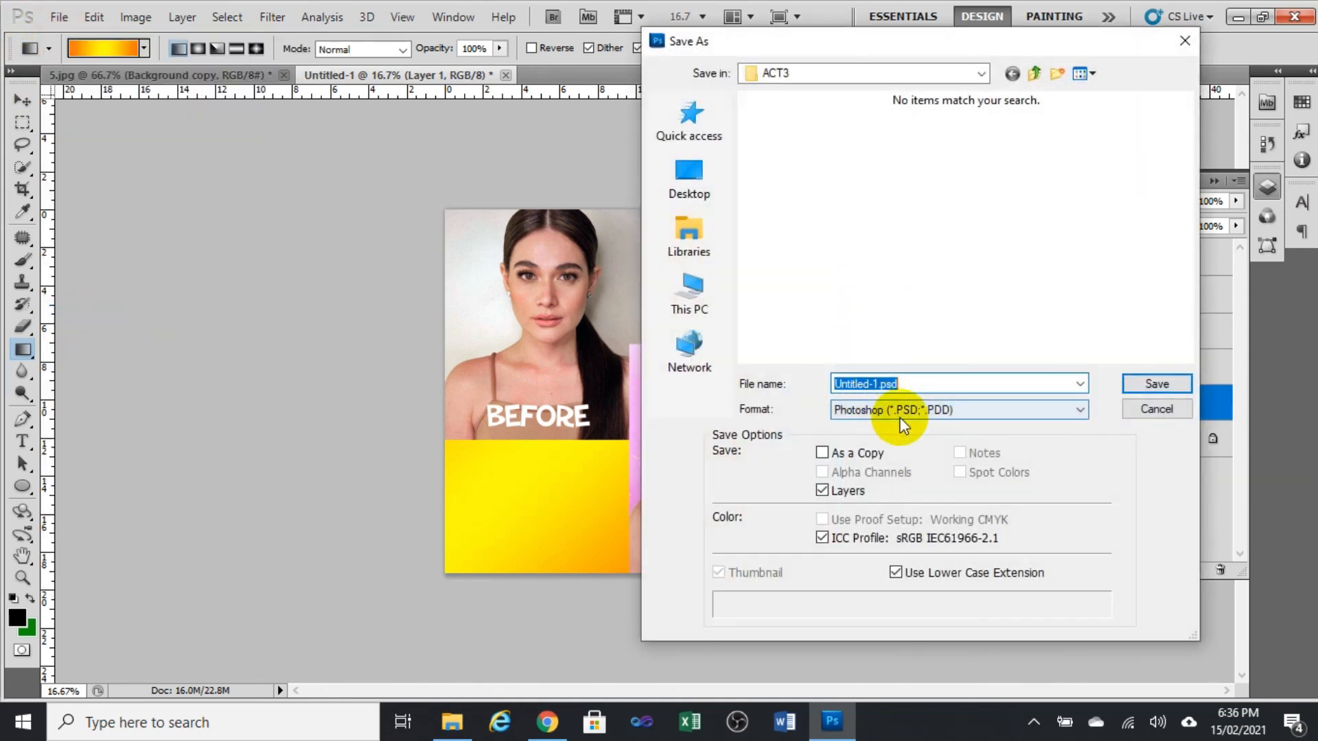
left_click(928, 410)
left_click(923, 608)
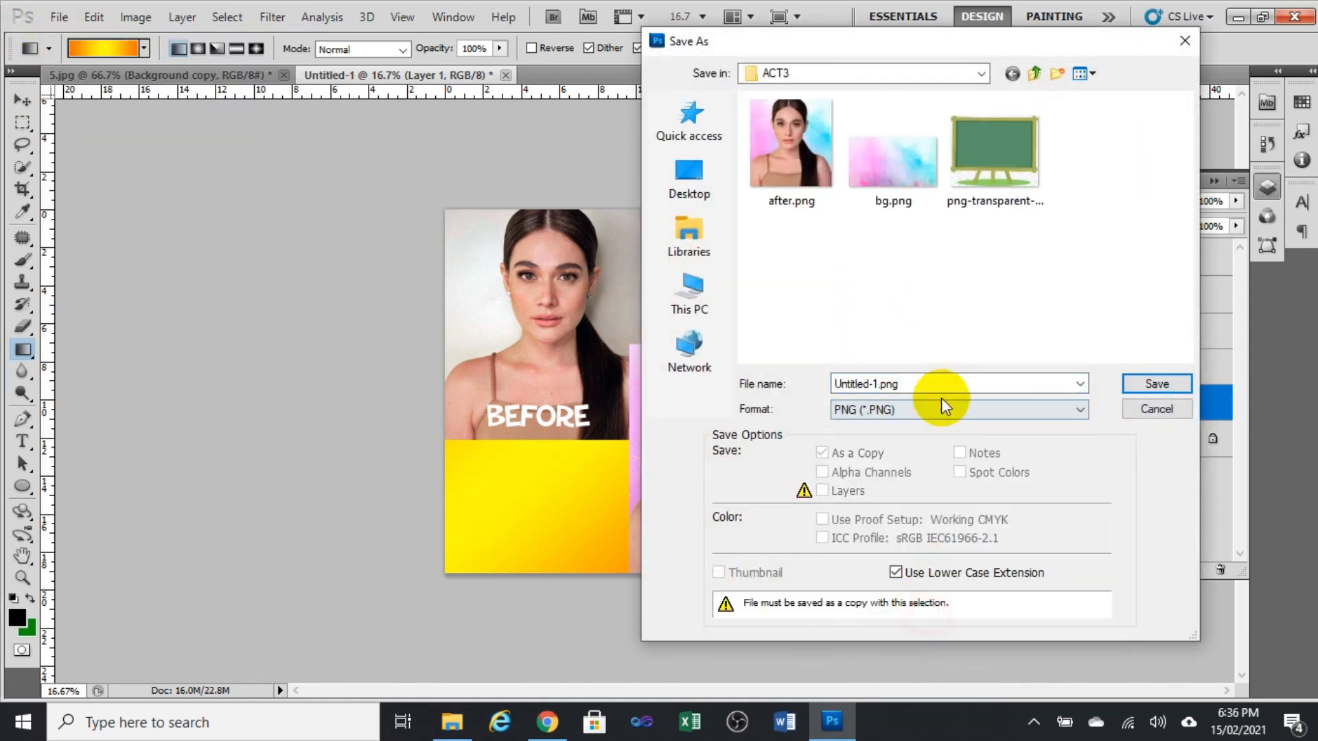
left_click(943, 384)
type("p")
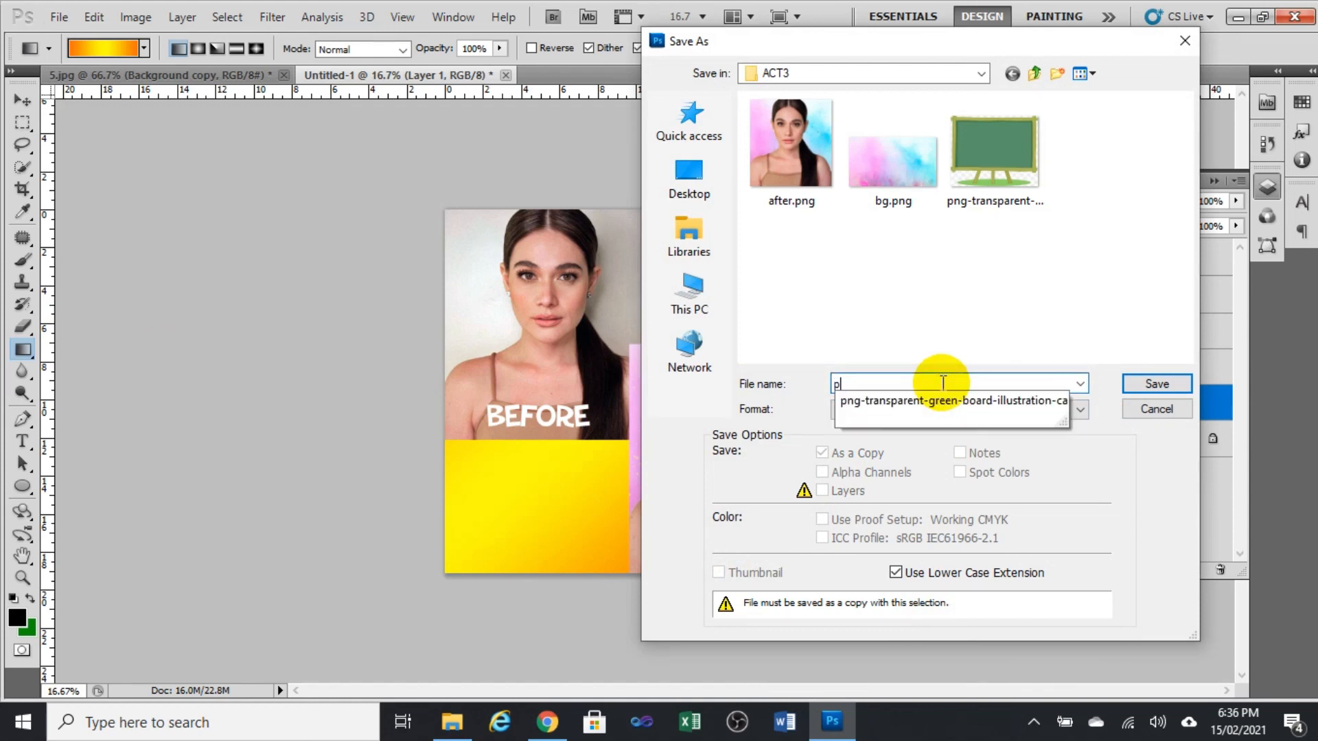
type("t6")
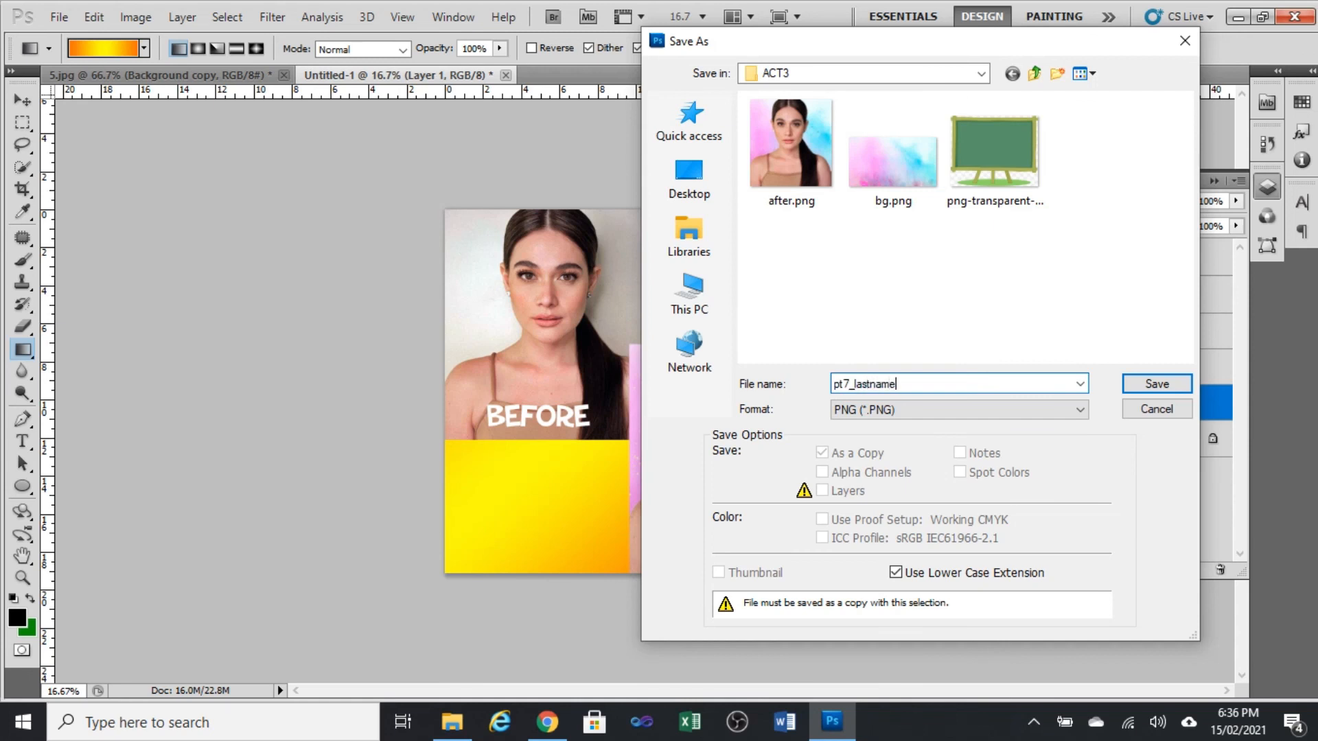
left_click(957, 409)
left_click(957, 409)
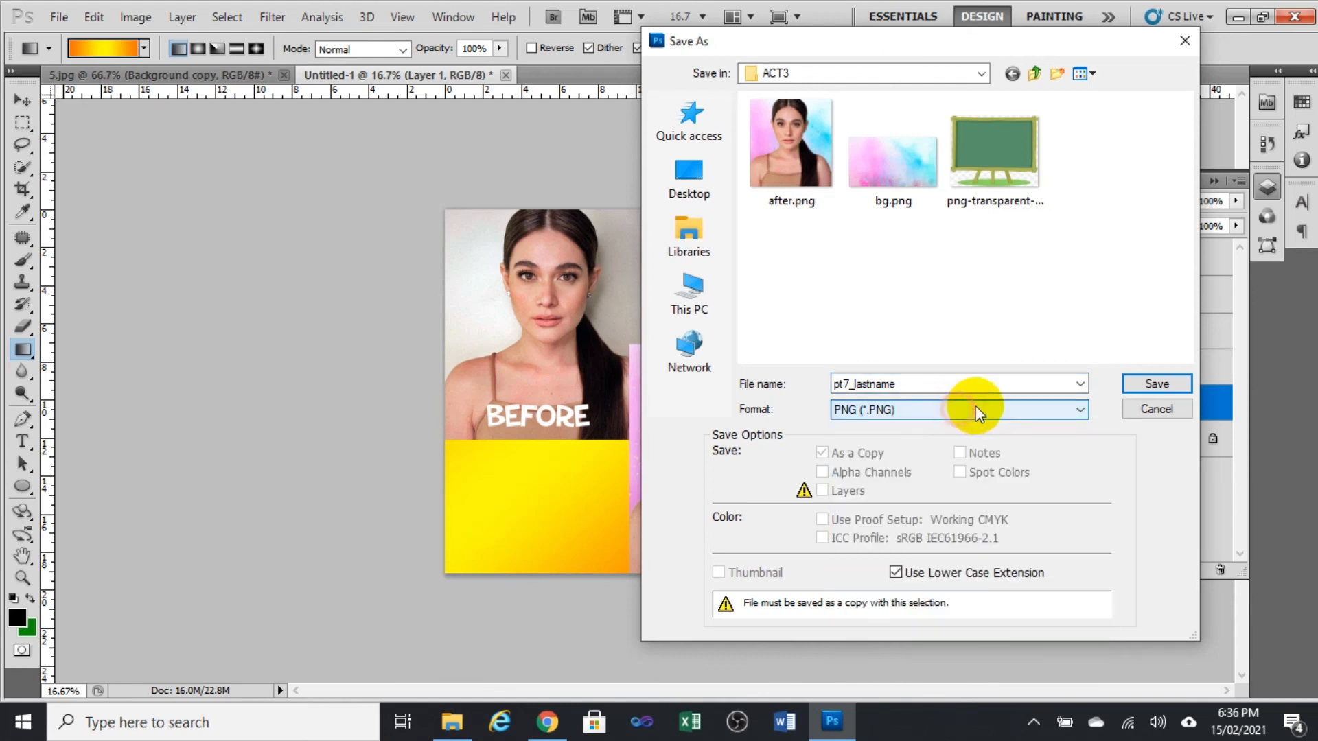
left_click(1129, 383)
left_click(680, 247)
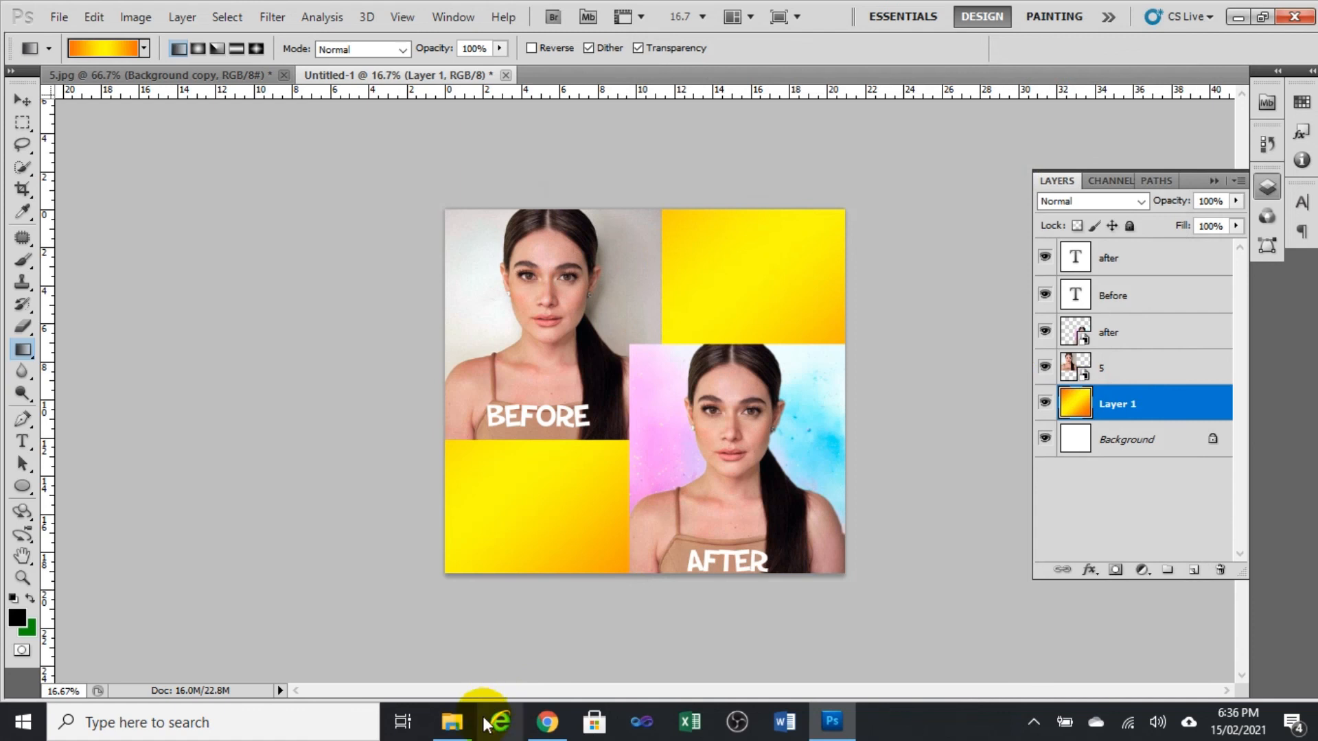
Switch to File Explorer and check the exported pt7_lastname.png in the maximized ACT3 folder window
left_click(451, 721)
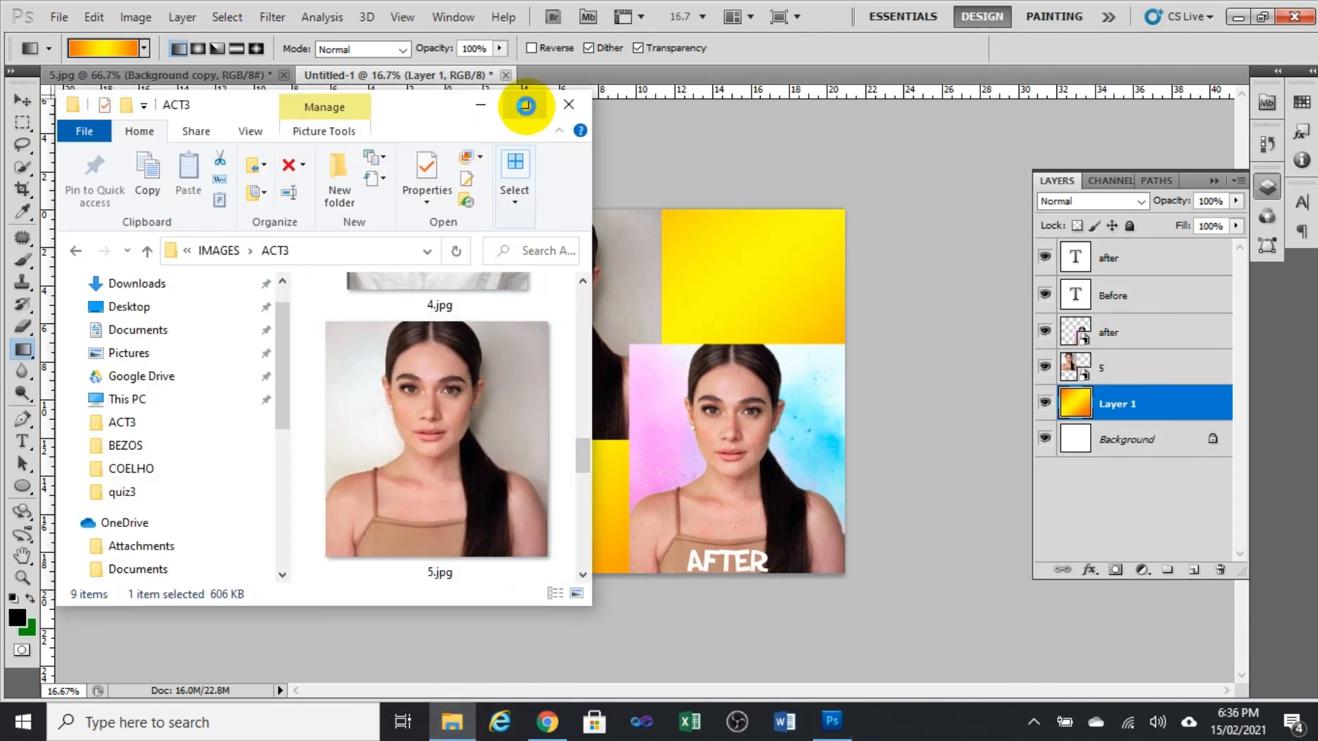
left_click(524, 105)
scroll(912, 391, "up", 3)
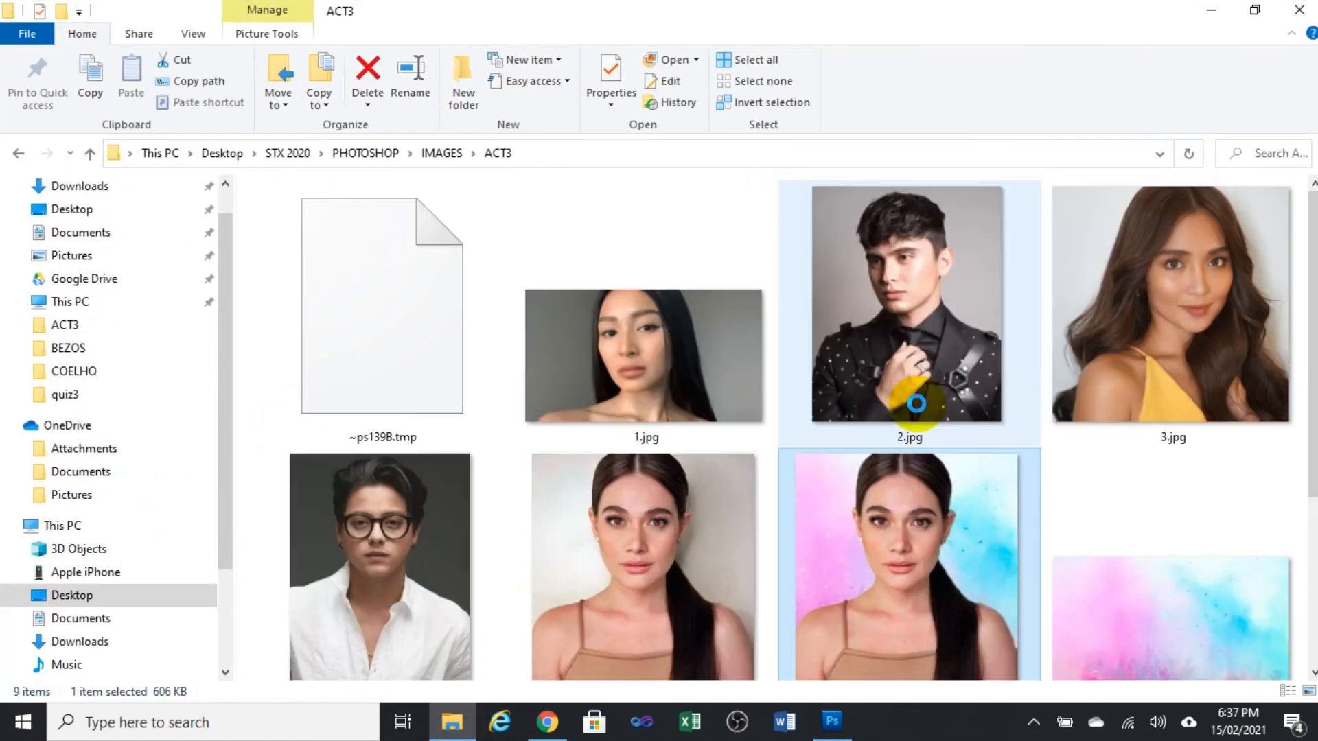
scroll(913, 408, "down", 3)
scroll(912, 412, "up", 3)
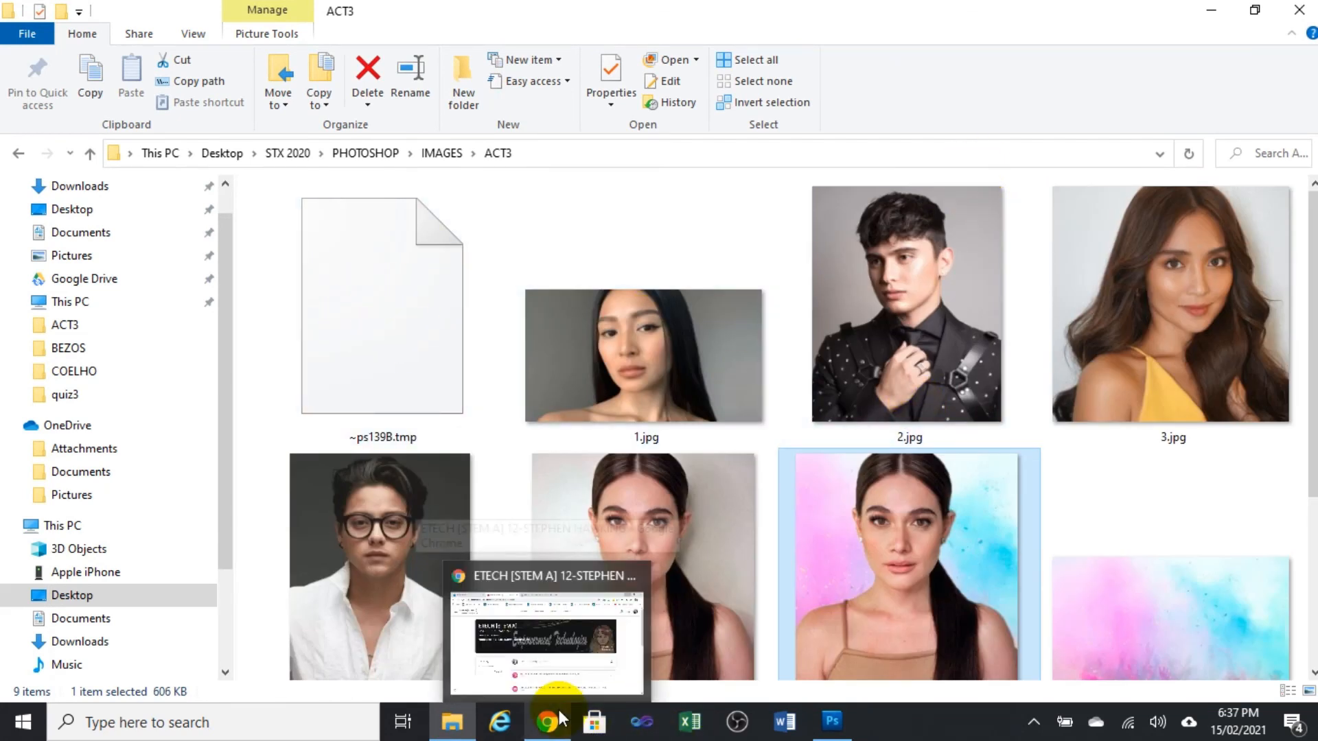
scroll(830, 442, "down", 3)
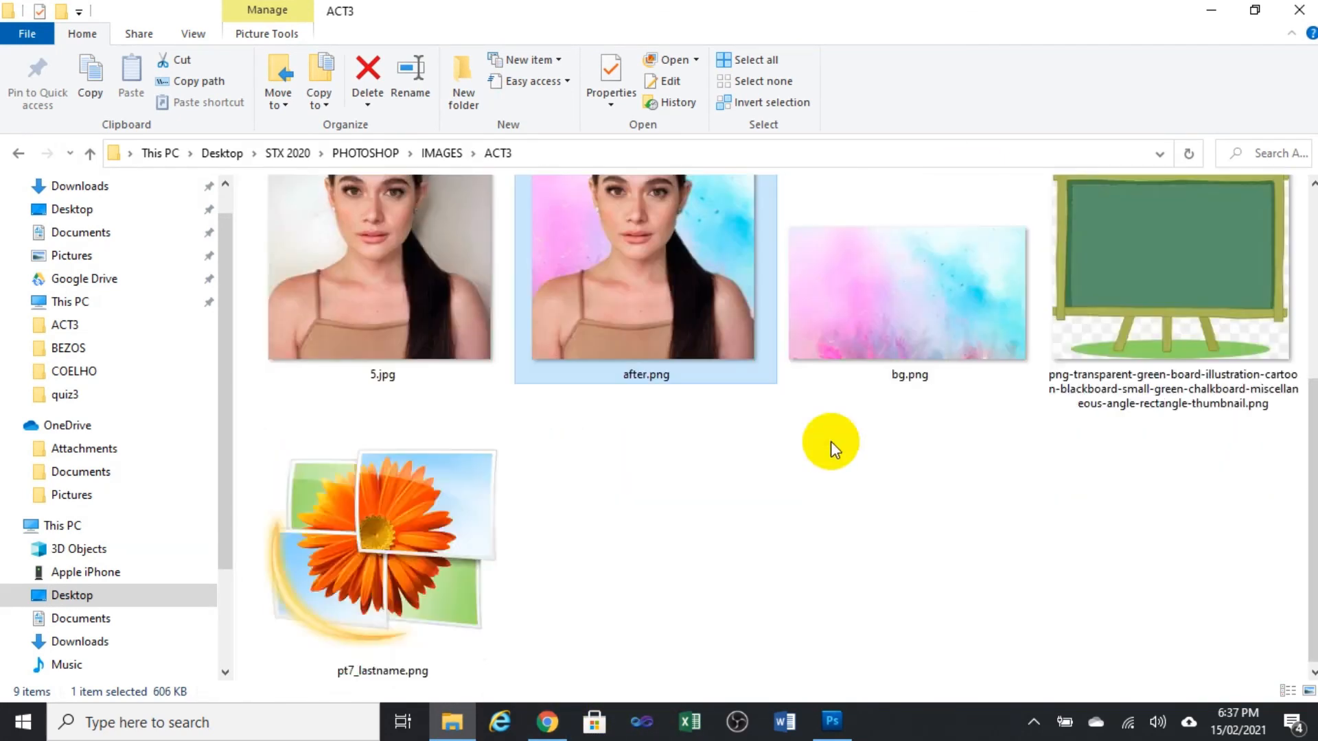
left_click(363, 477)
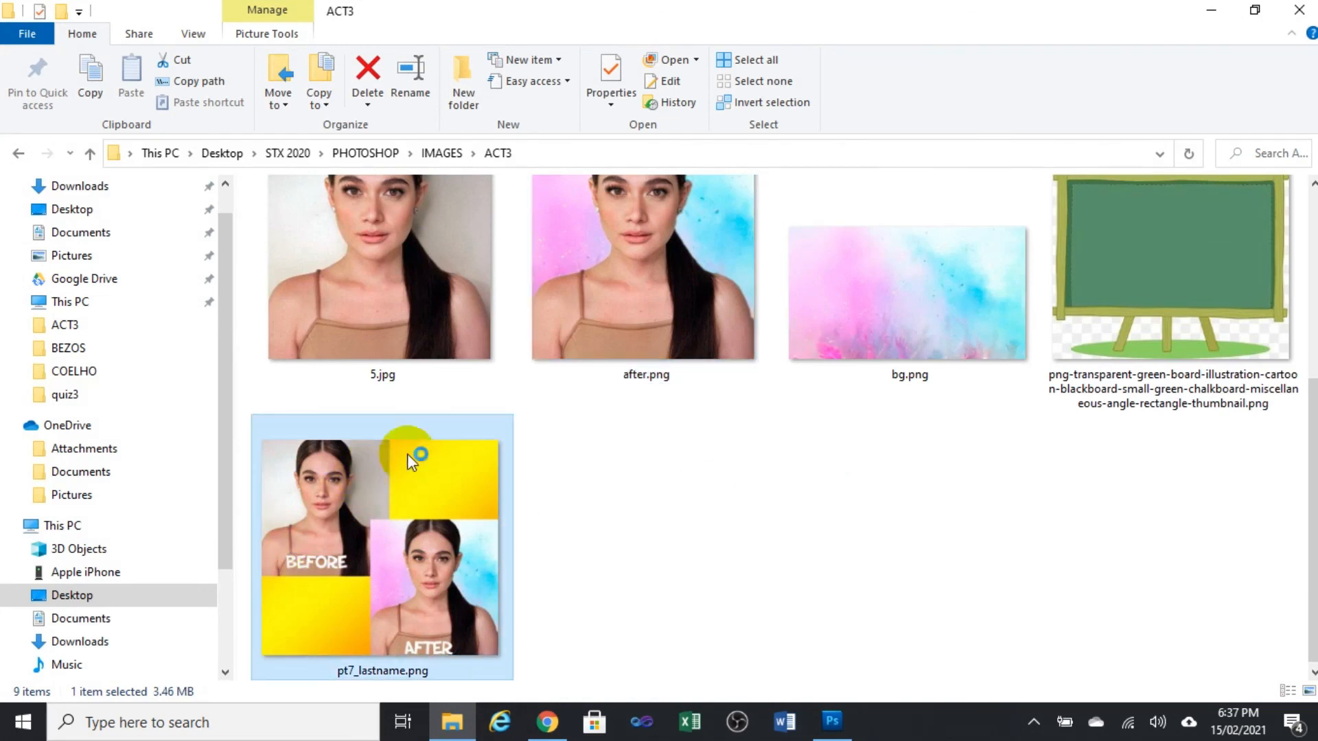